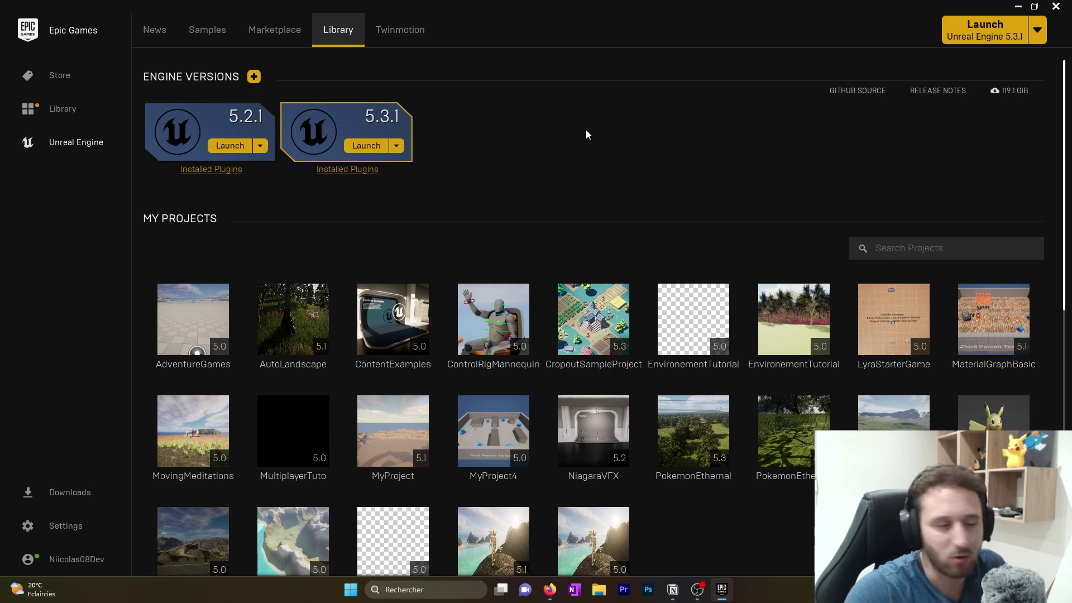
Step: Switch to the browser to view the Unreal Engine website's home page, and return to the Epic Games Launcher
{"action": "left_click", "coordinate": [550, 590]}
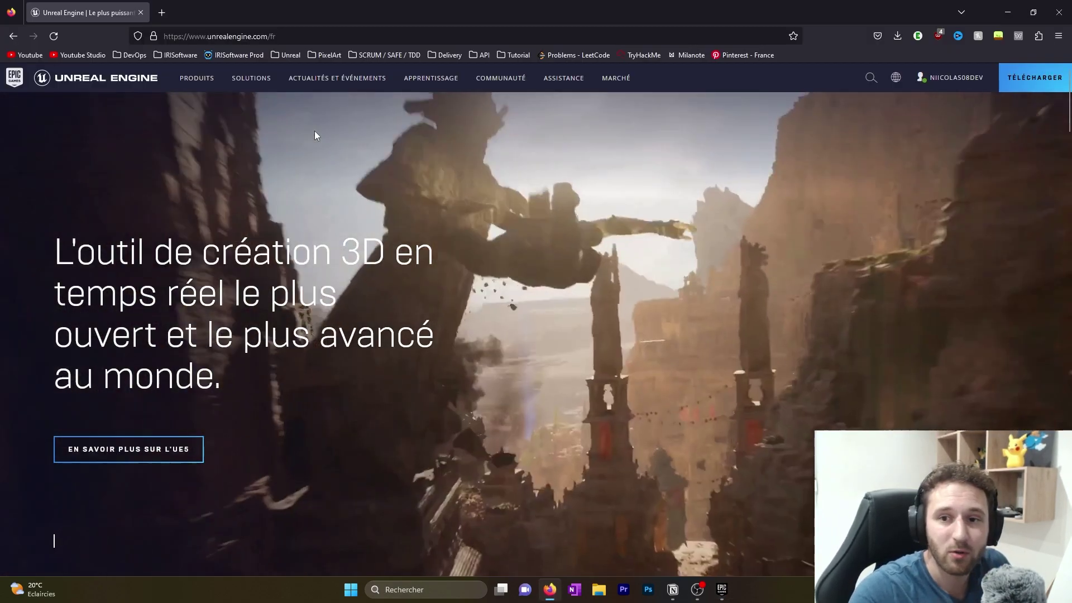
{"action": "mouse_move", "coordinate": [431, 78]}
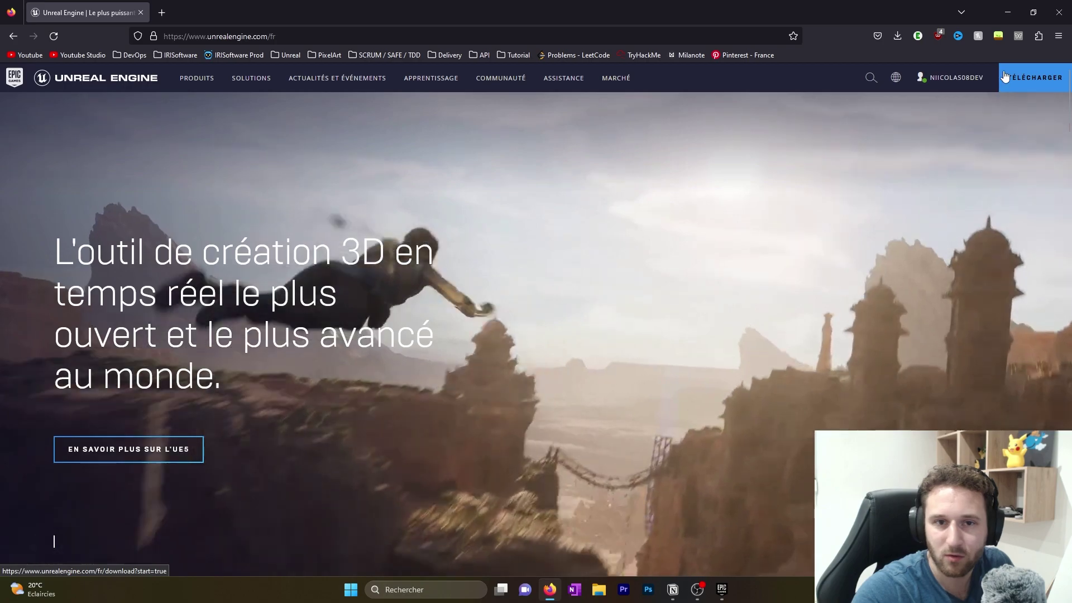
{"action": "left_click", "coordinate": [1008, 13]}
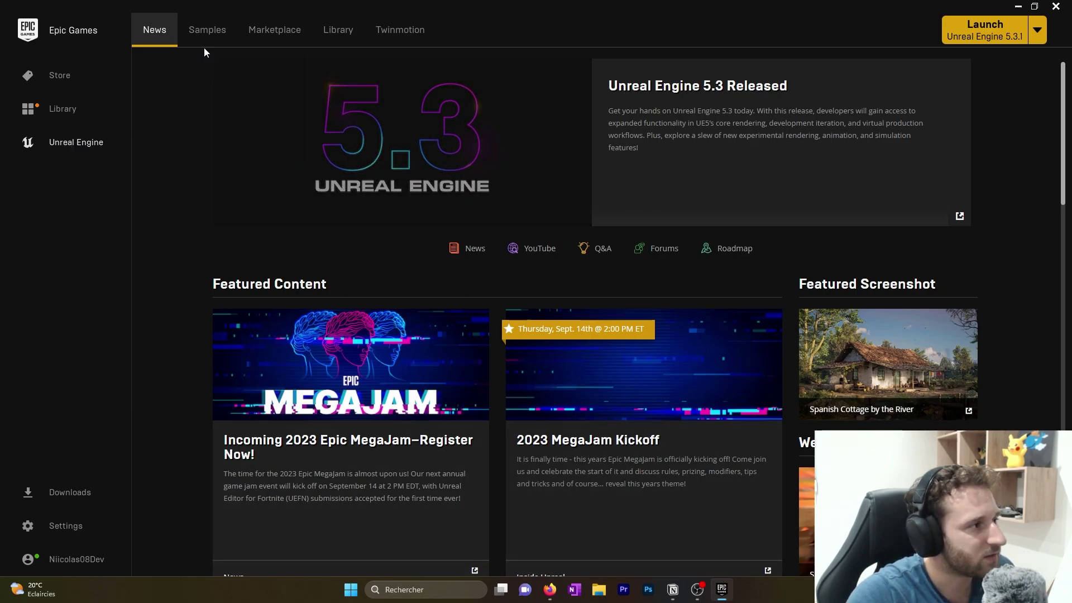
Step: Look through the Unreal Engine news page, from the featured content down to the blog posts
{"action": "scroll", "coordinate": [642, 301], "scroll_direction": "down", "scroll_amount": 1}
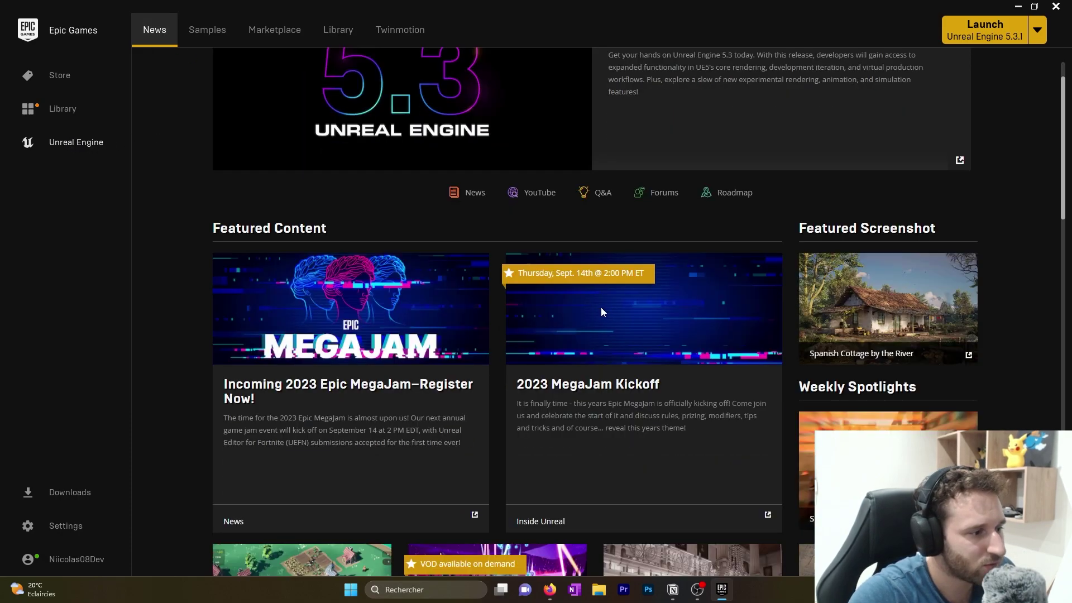
{"action": "scroll", "coordinate": [579, 306], "scroll_direction": "down", "scroll_amount": 3}
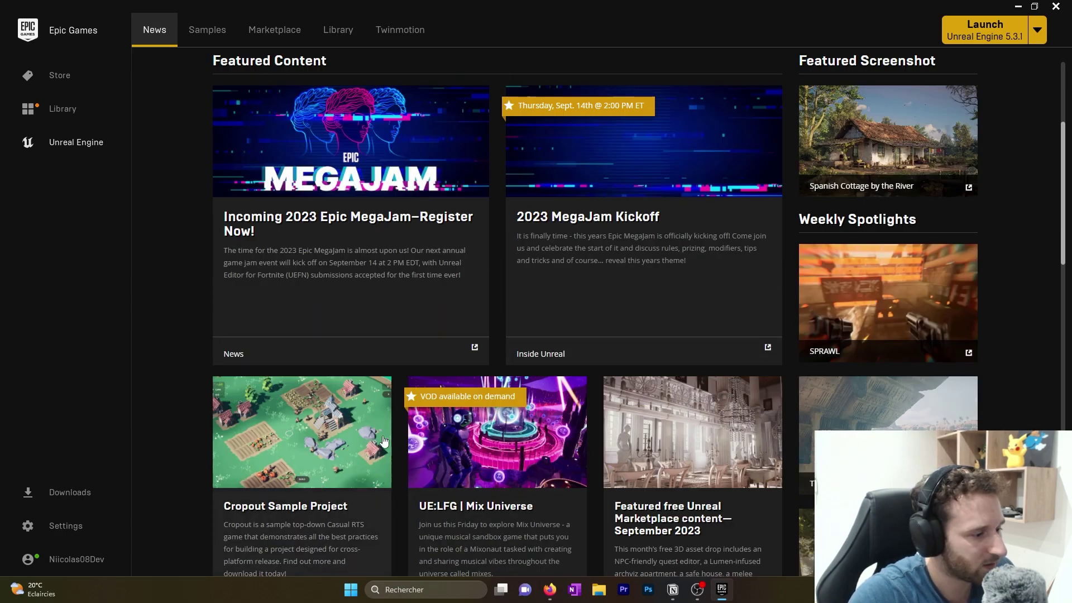
{"action": "scroll", "coordinate": [300, 470], "scroll_direction": "down", "scroll_amount": 3}
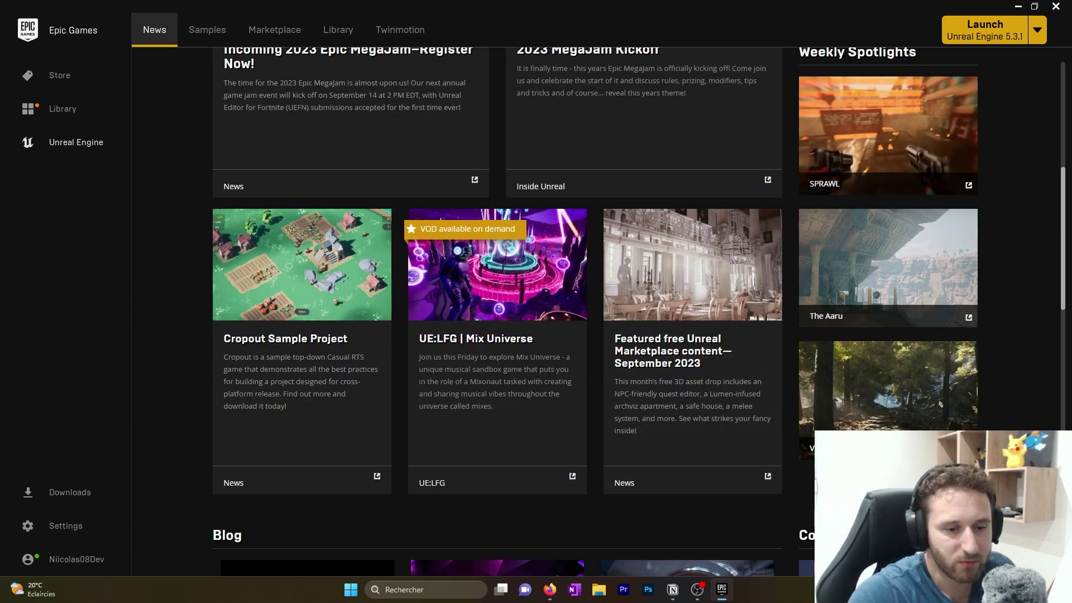
{"action": "scroll", "coordinate": [697, 364], "scroll_direction": "down", "scroll_amount": 5}
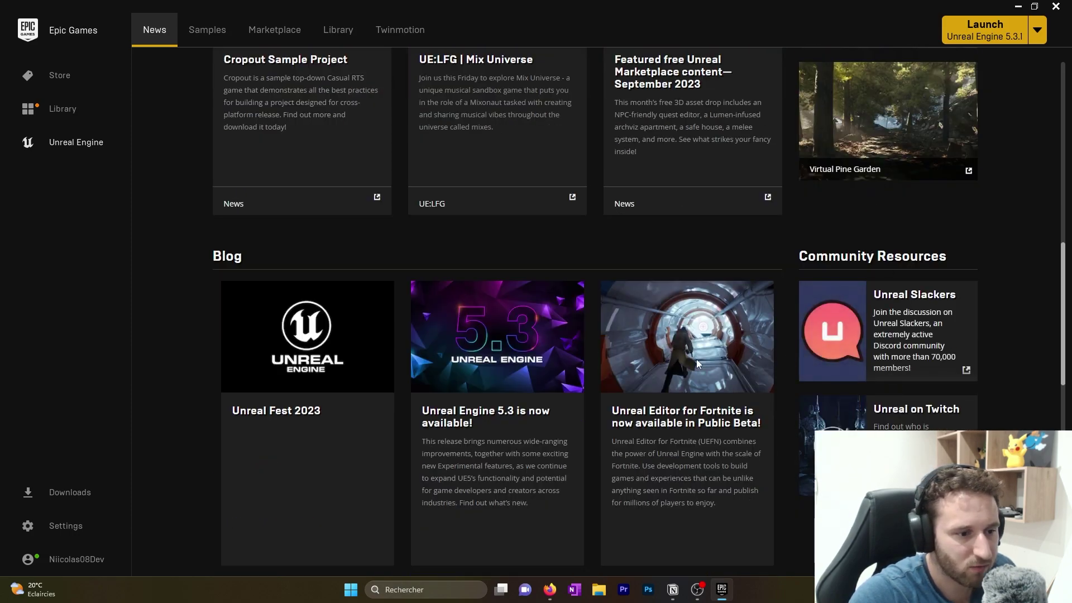
{"action": "scroll", "coordinate": [697, 364], "scroll_direction": "up", "scroll_amount": 11}
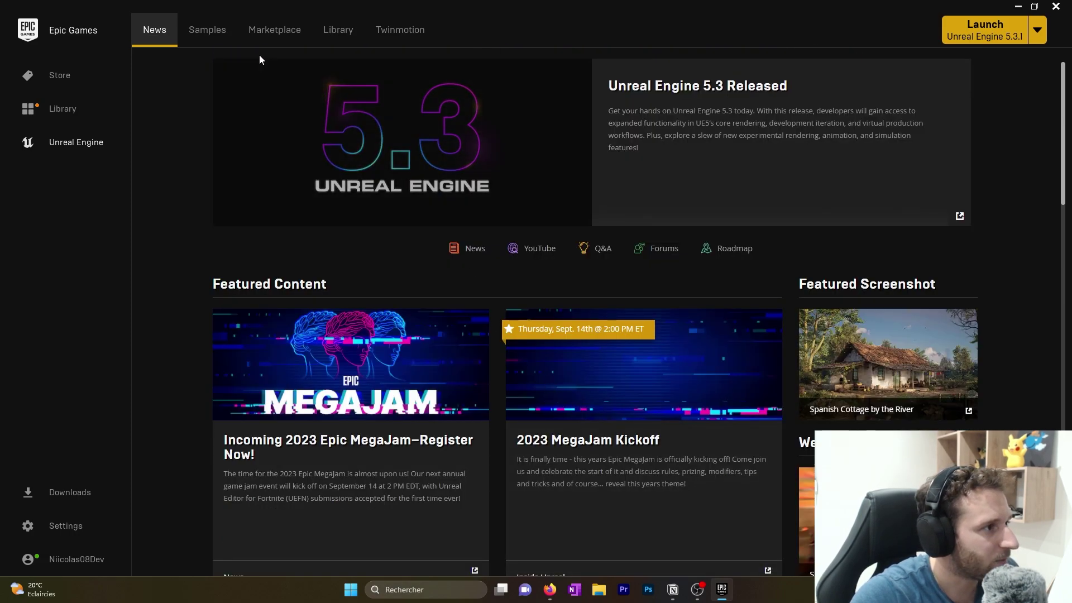
Step: Add an engine version slot in the Unreal Engine library and review the versions offered for installation
{"action": "left_click", "coordinate": [355, 37]}
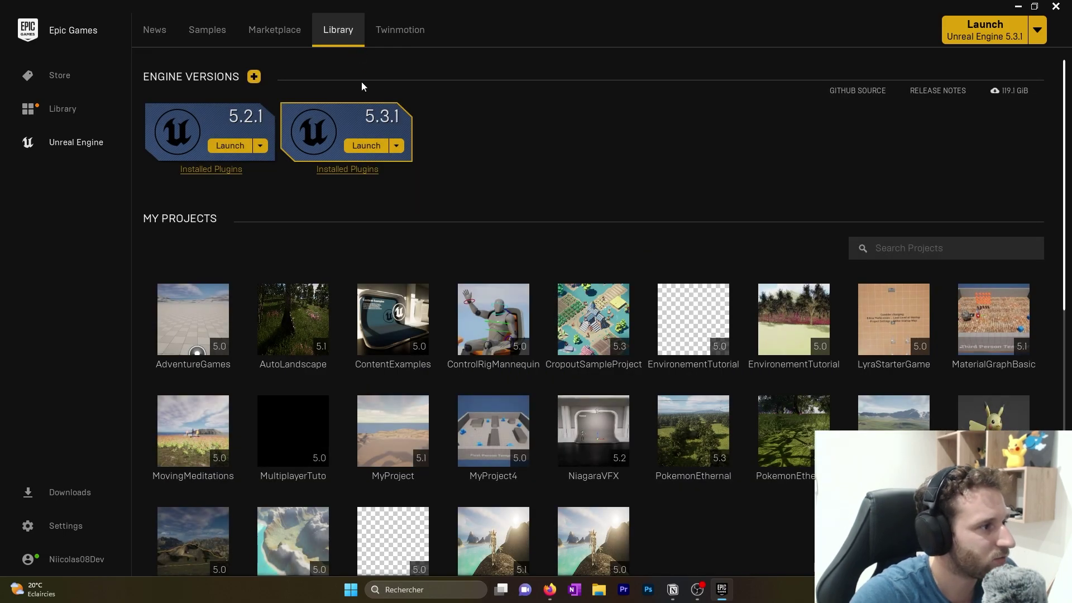
{"action": "left_click", "coordinate": [256, 78]}
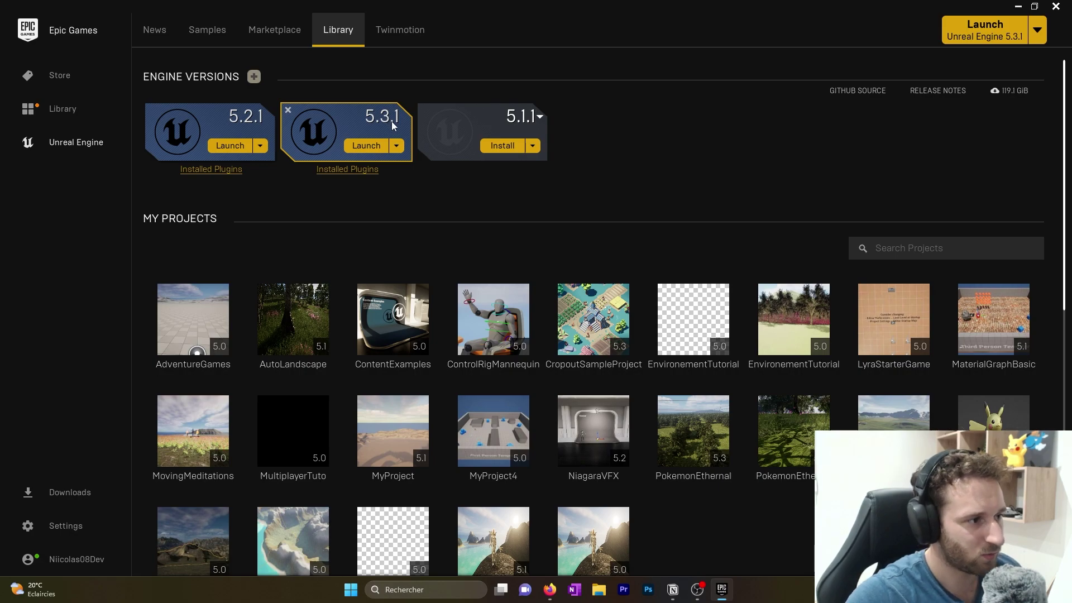
{"action": "left_click", "coordinate": [539, 118]}
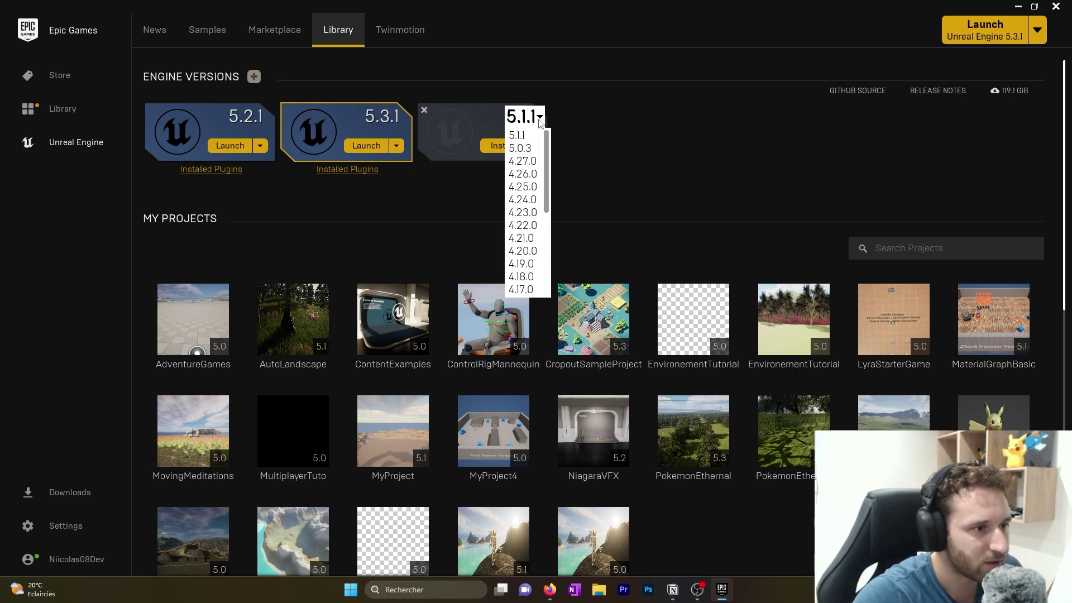
{"action": "scroll", "coordinate": [530, 185], "scroll_direction": "down", "scroll_amount": 5}
{"action": "scroll", "coordinate": [531, 179], "scroll_direction": "up", "scroll_amount": 5}
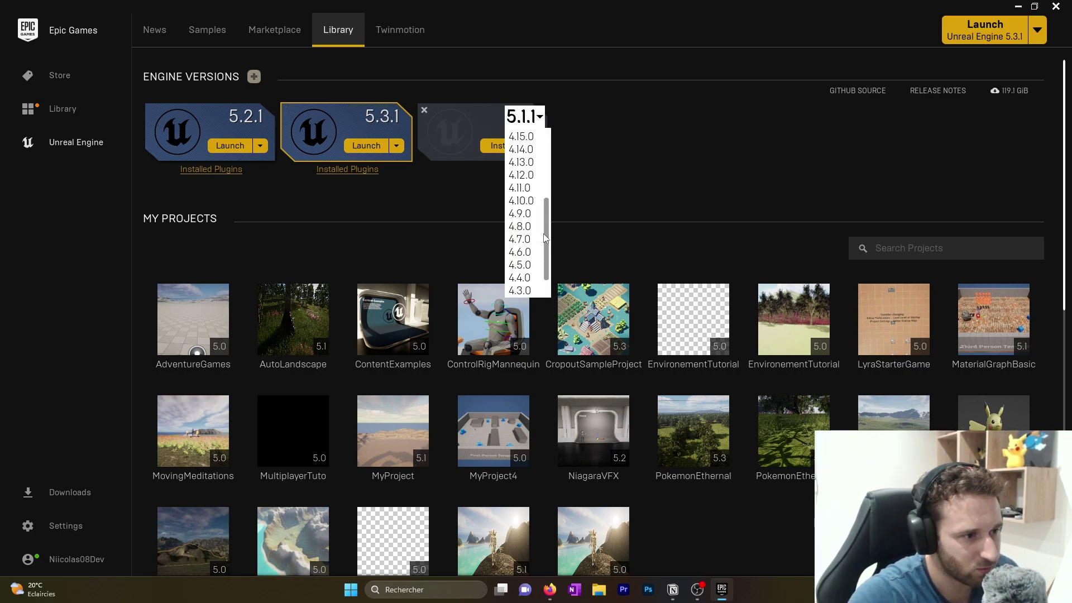
{"action": "left_click", "coordinate": [445, 195]}
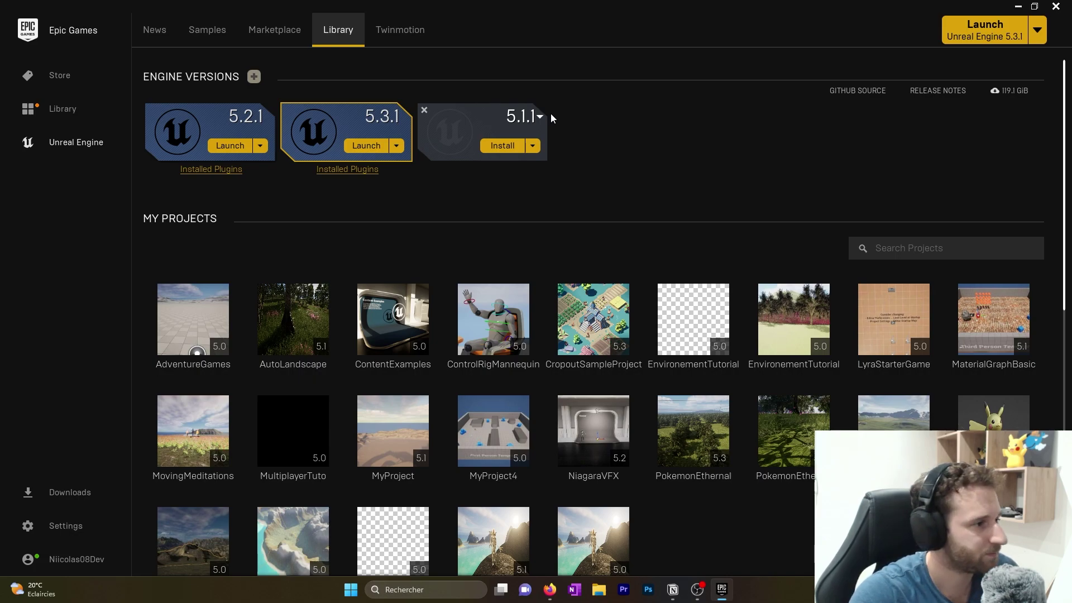
Step: Launch Unreal Engine 5.3.1 and look through the project template categories and the recent projects
{"action": "left_click", "coordinate": [366, 146]}
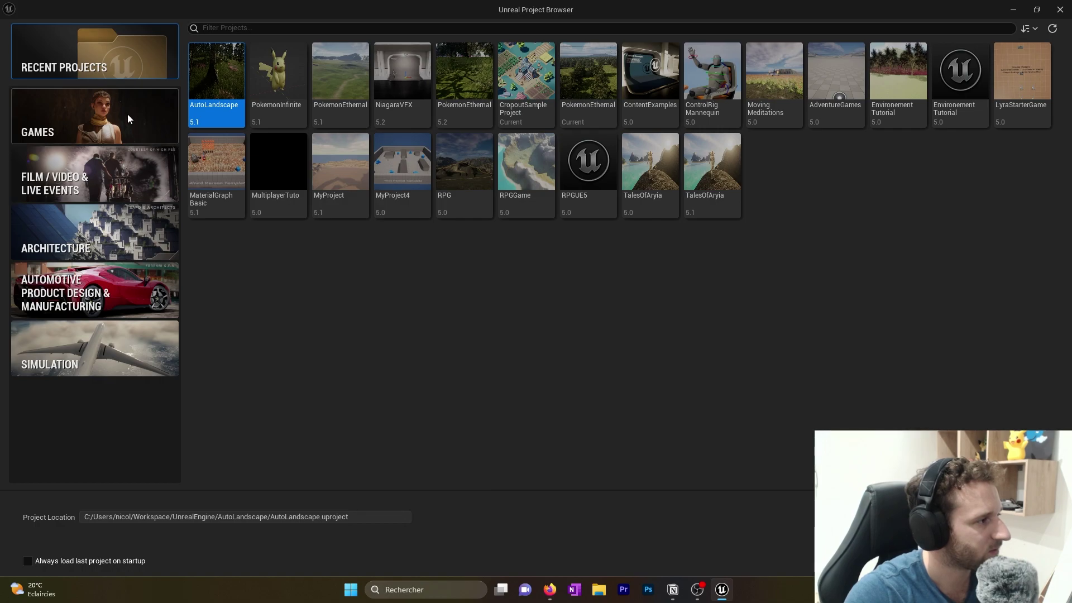
{"action": "left_click", "coordinate": [115, 122]}
{"action": "left_click", "coordinate": [122, 169]}
{"action": "left_click", "coordinate": [137, 223]}
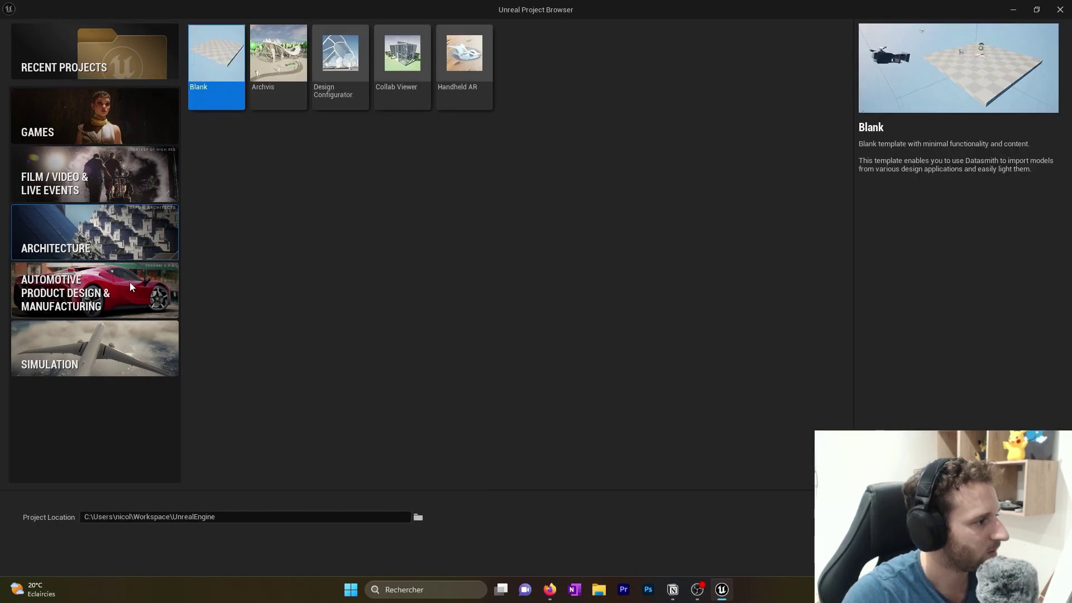
{"action": "left_click", "coordinate": [130, 282]}
{"action": "left_click", "coordinate": [71, 125]}
{"action": "left_click", "coordinate": [84, 185]}
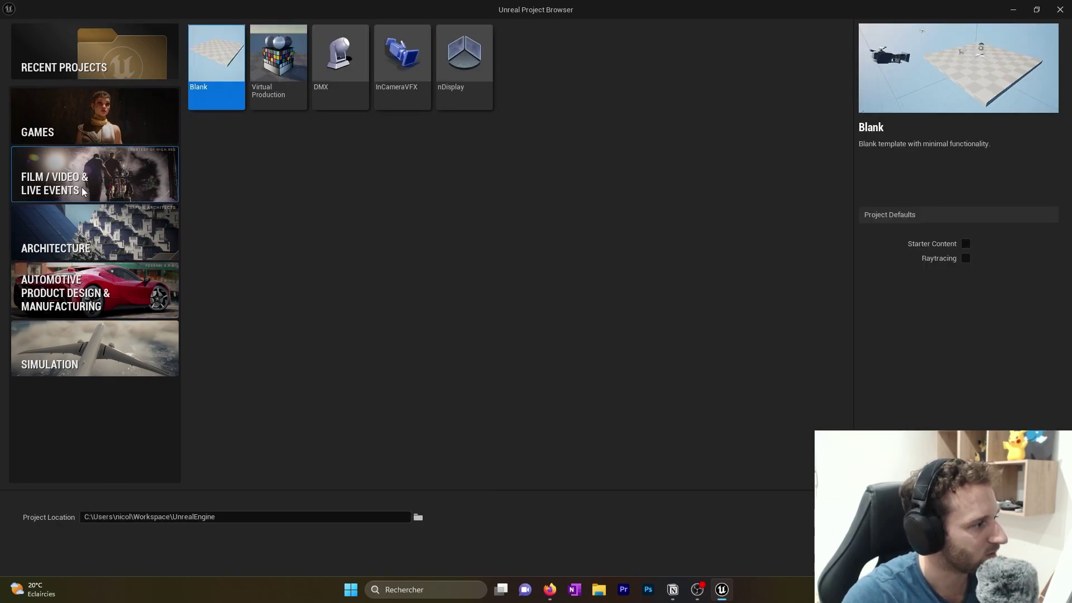
{"action": "left_click", "coordinate": [95, 235]}
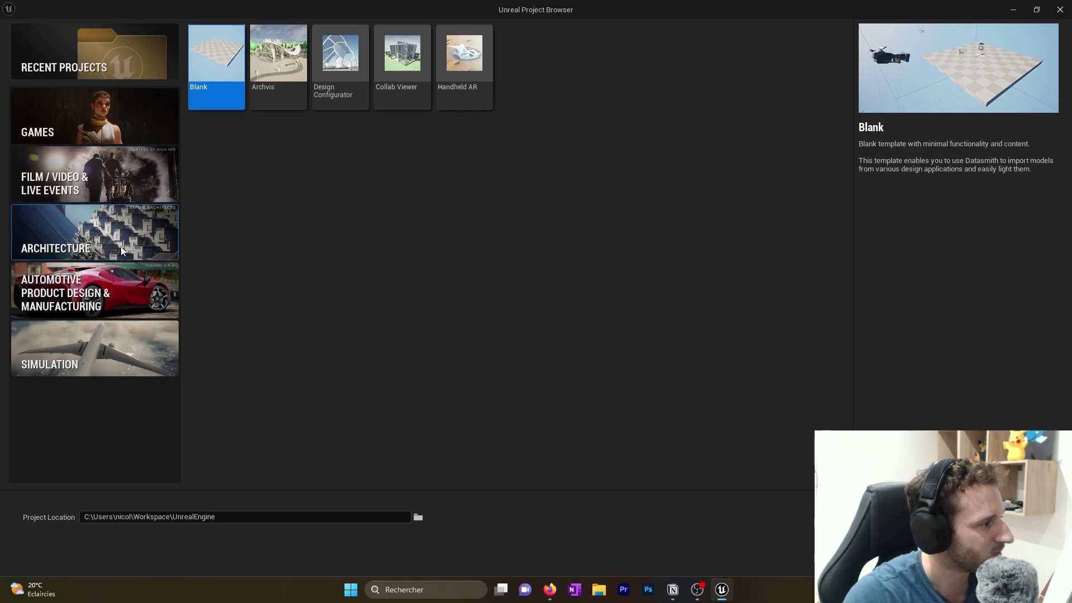
{"action": "left_click", "coordinate": [108, 296]}
{"action": "left_click", "coordinate": [103, 364]}
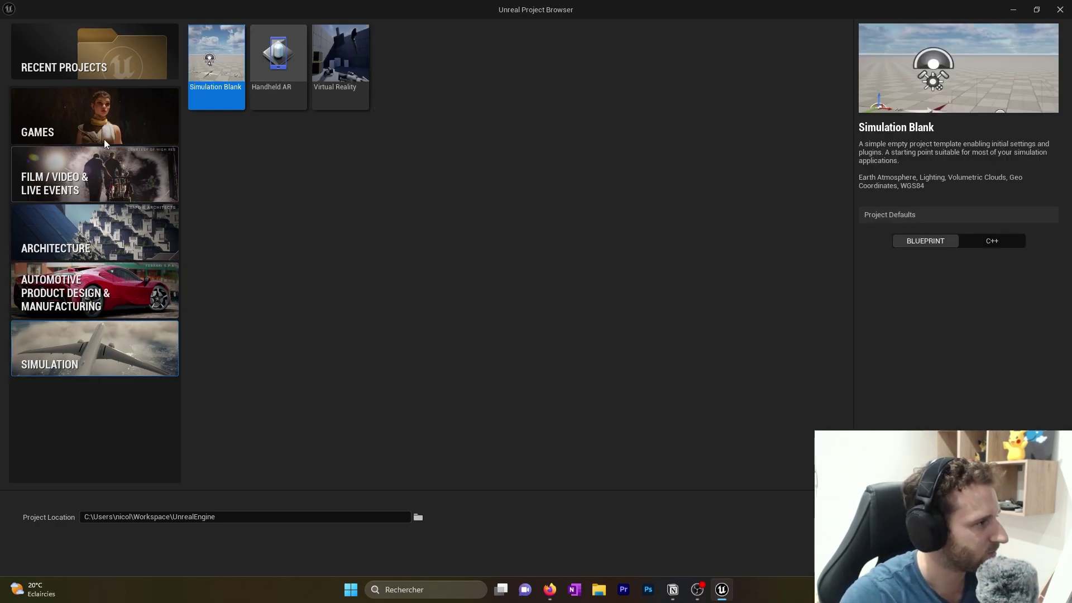
{"action": "left_click", "coordinate": [104, 73]}
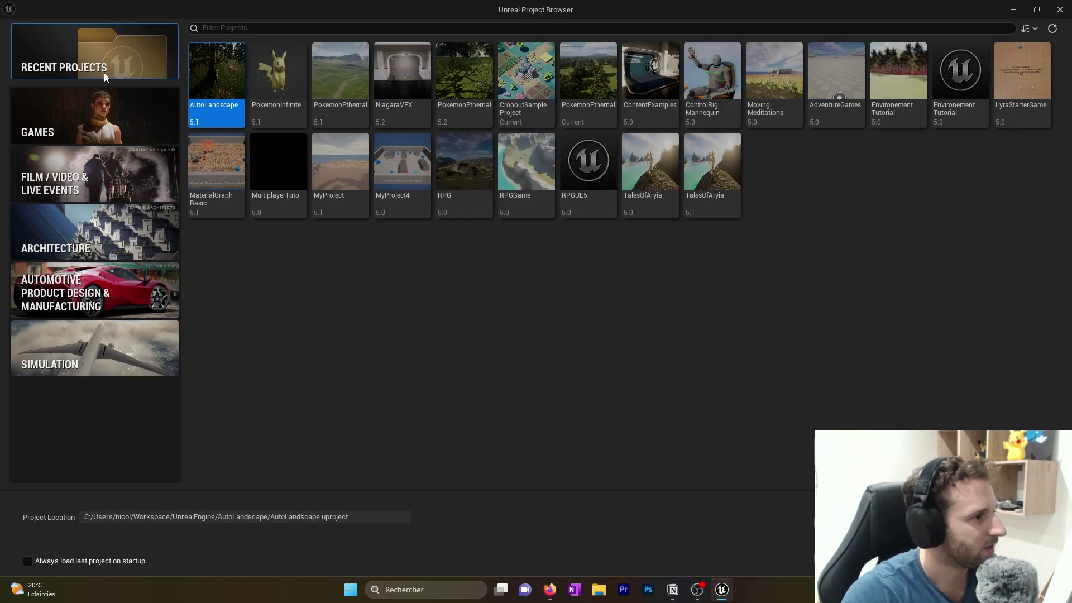
Step: Show the Games templates and preview several of them, including First Person, Top Down and Third Person
{"action": "left_click", "coordinate": [118, 123]}
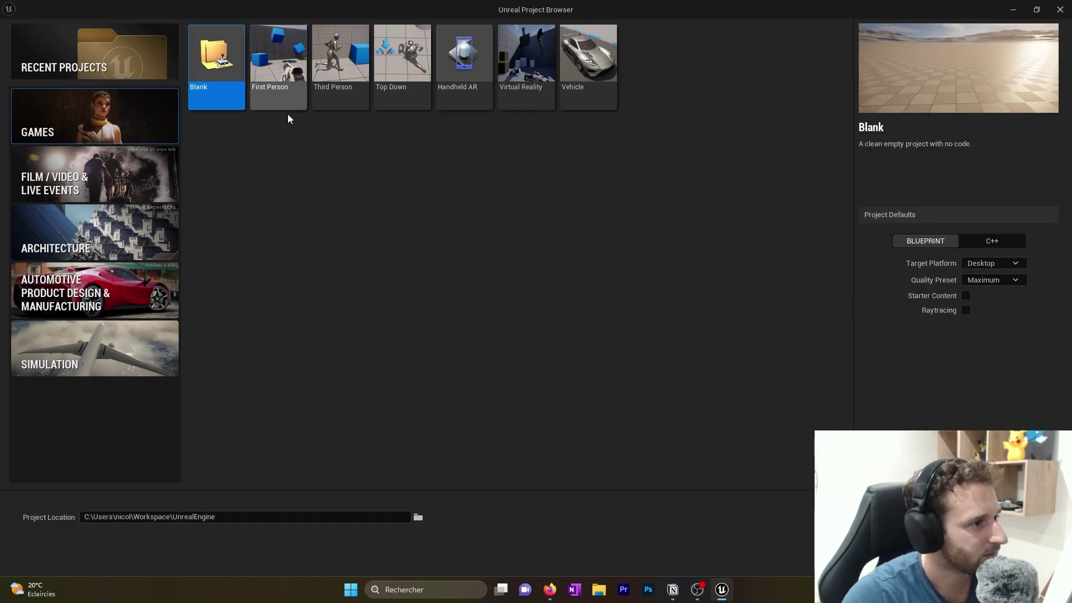
{"action": "left_click", "coordinate": [280, 58]}
{"action": "left_click", "coordinate": [410, 58]}
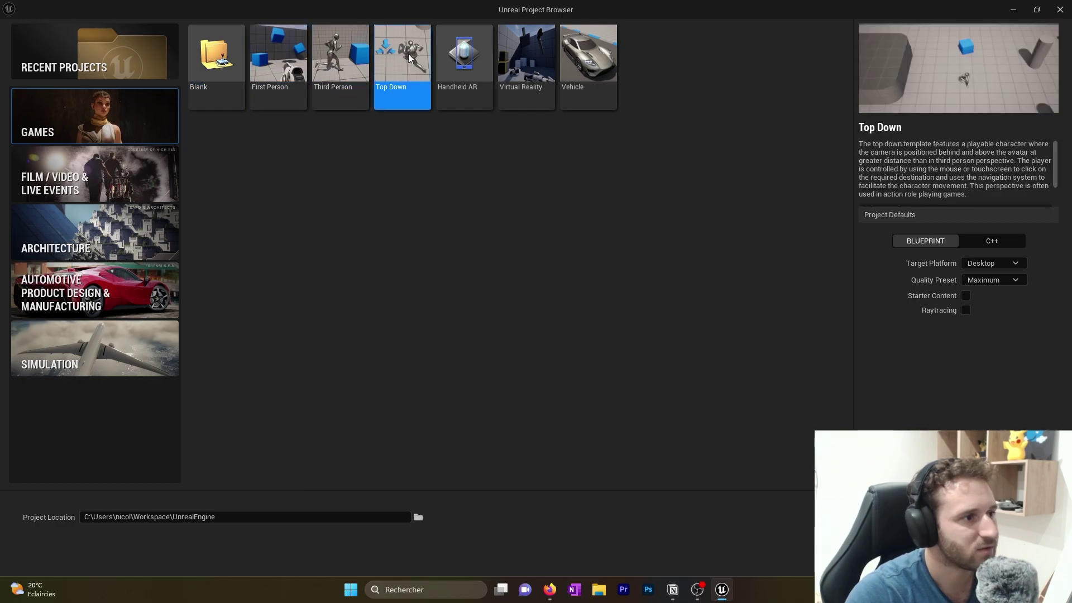
{"action": "key", "text": "Right"}
{"action": "key", "text": "Right"}
{"action": "key", "text": "Right"}
{"action": "left_click", "coordinate": [342, 62]}
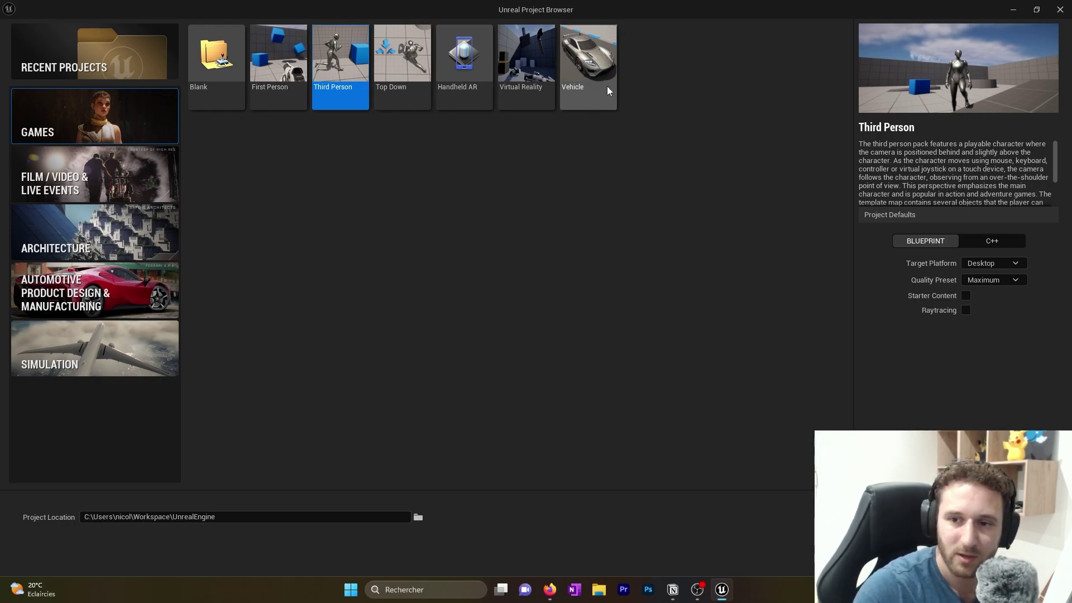
Step: Create a Blank games project named MultiPlatformer3D, keeping the default Blueprint, Desktop and Maximum quality settings
{"action": "left_click", "coordinate": [228, 66]}
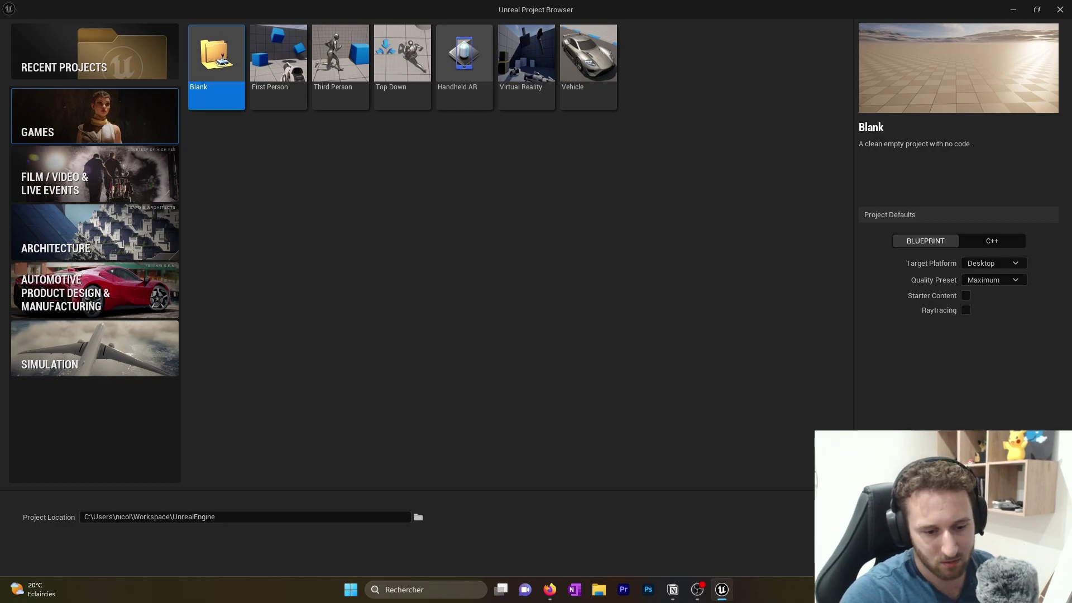
{"action": "left_click", "coordinate": [969, 517]}
{"action": "key", "text": "BackSpace"}
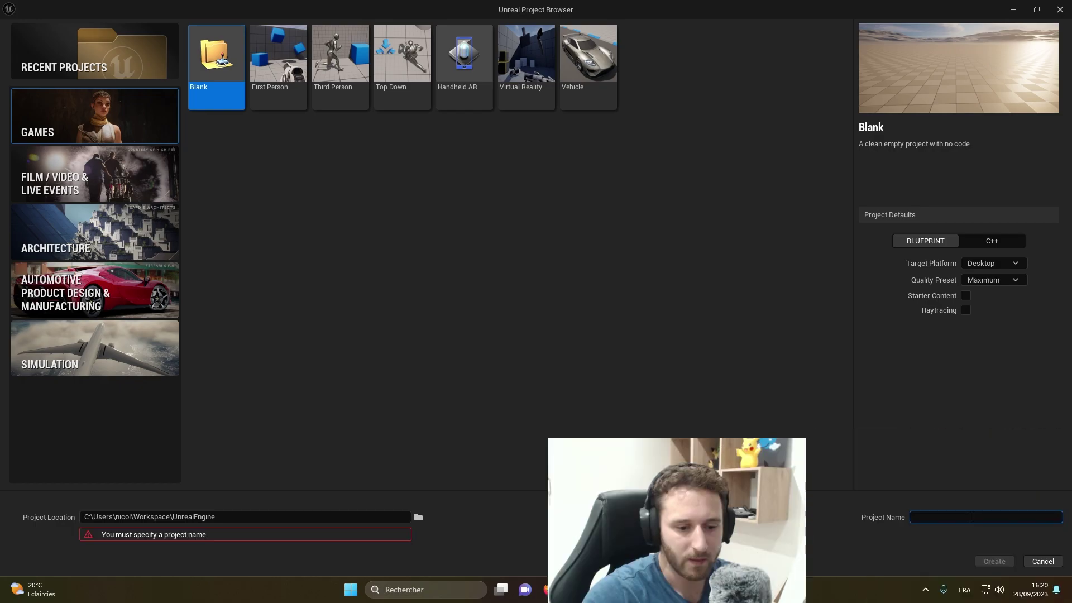
{"action": "type", "text": "Mul"}
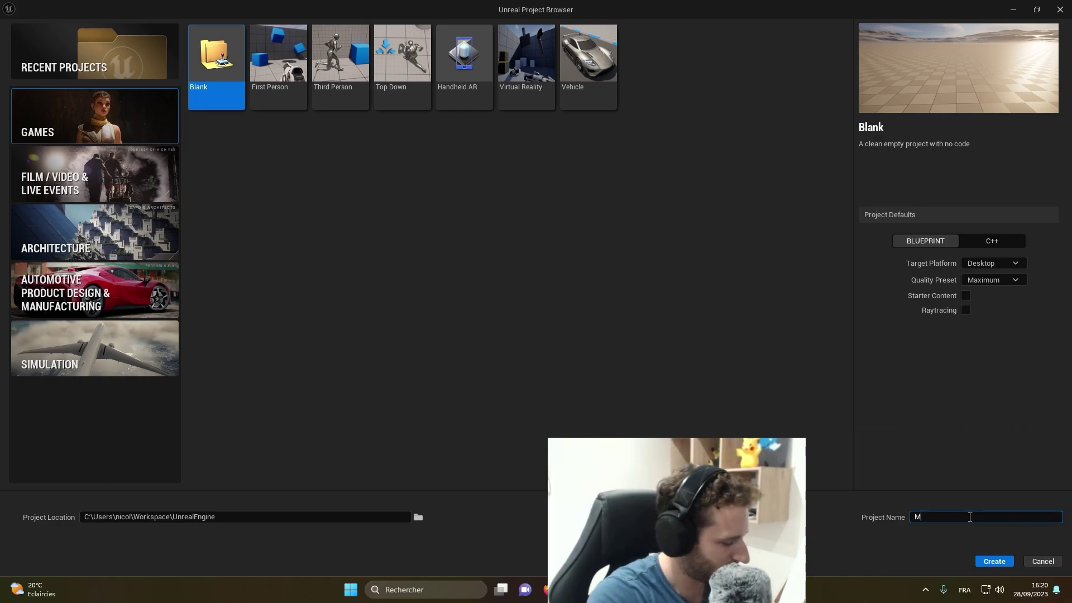
{"action": "key", "text": "BackSpace"}
{"action": "key", "text": "BackSpace"}
{"action": "type", "text": "utl"}
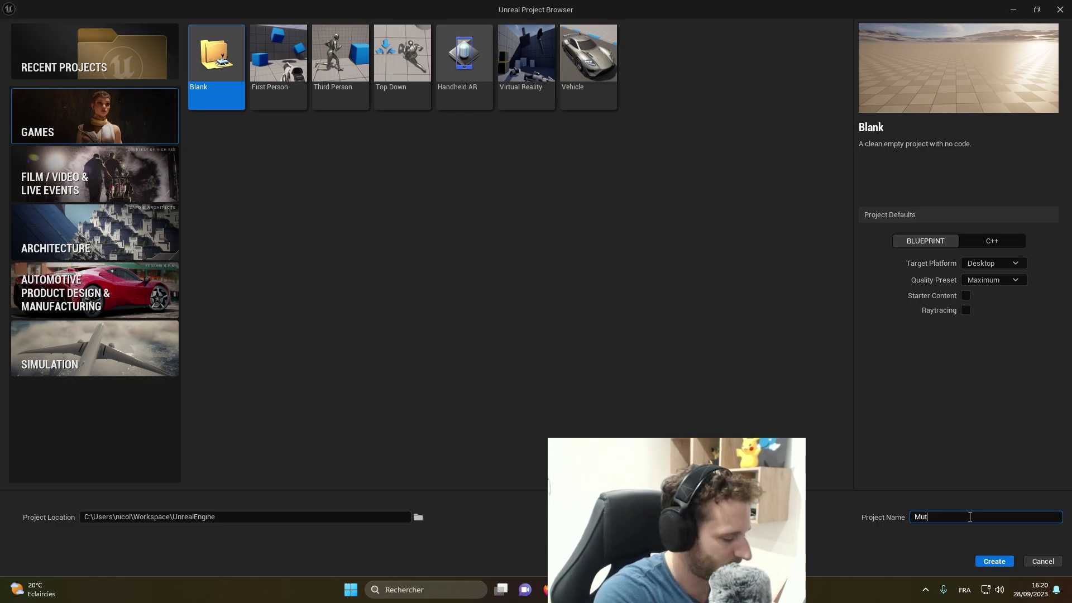
{"action": "key", "text": "BackSpace"}
{"action": "key", "text": "BackSpace"}
{"action": "type", "text": "ltiP"}
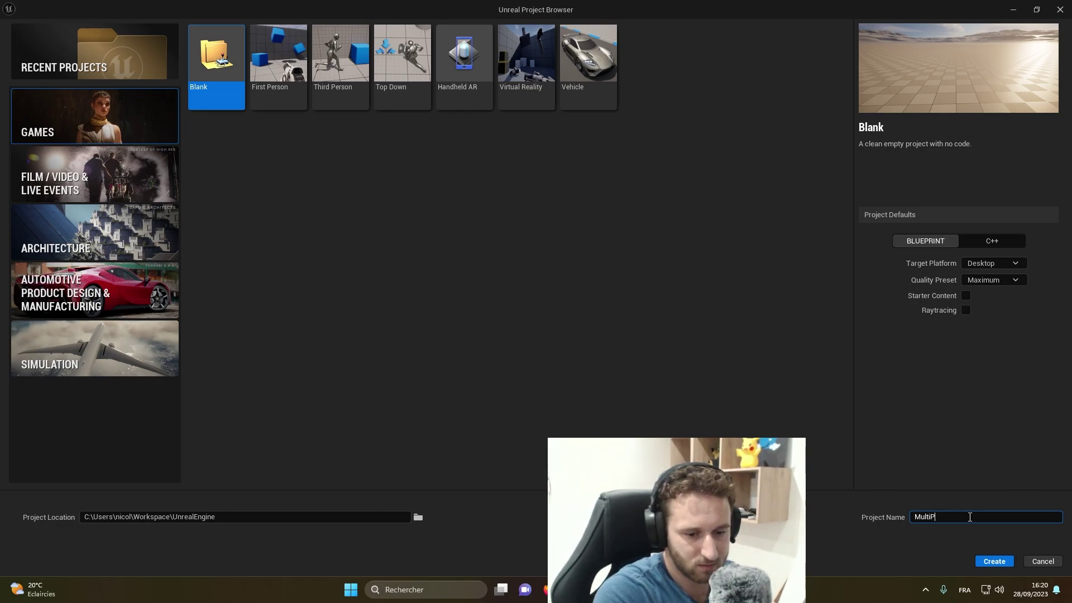
{"action": "type", "text": "latformer"}
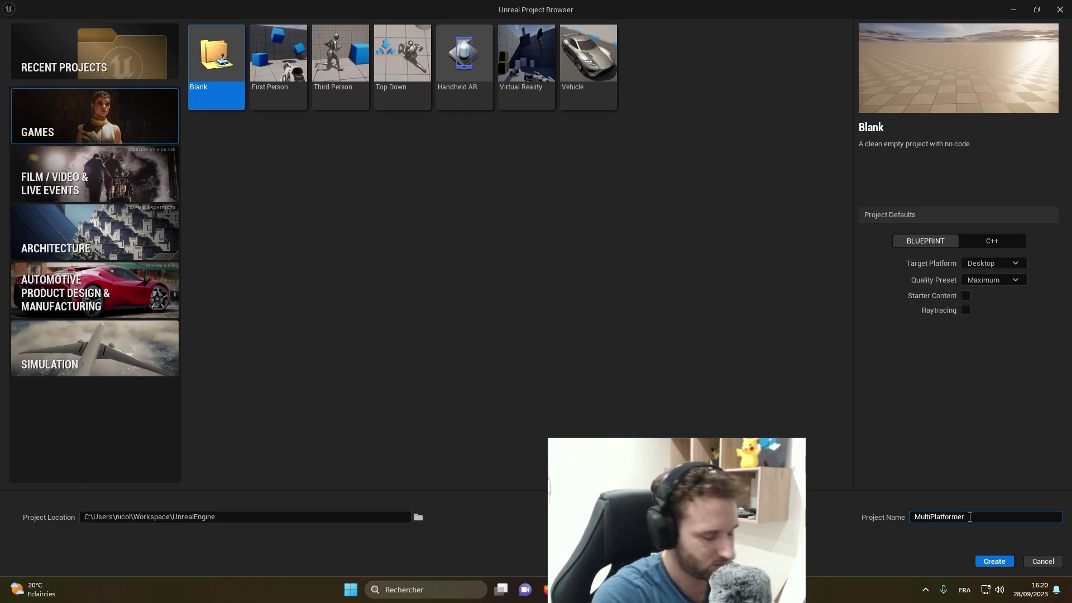
{"action": "type", "text": "3D"}
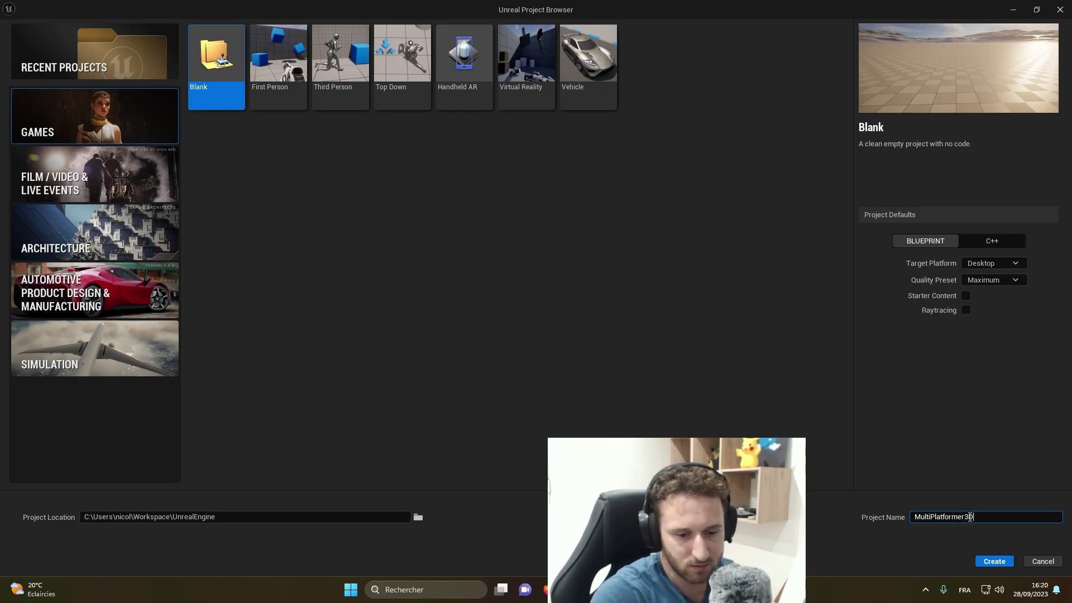
{"action": "left_click", "coordinate": [994, 561]}
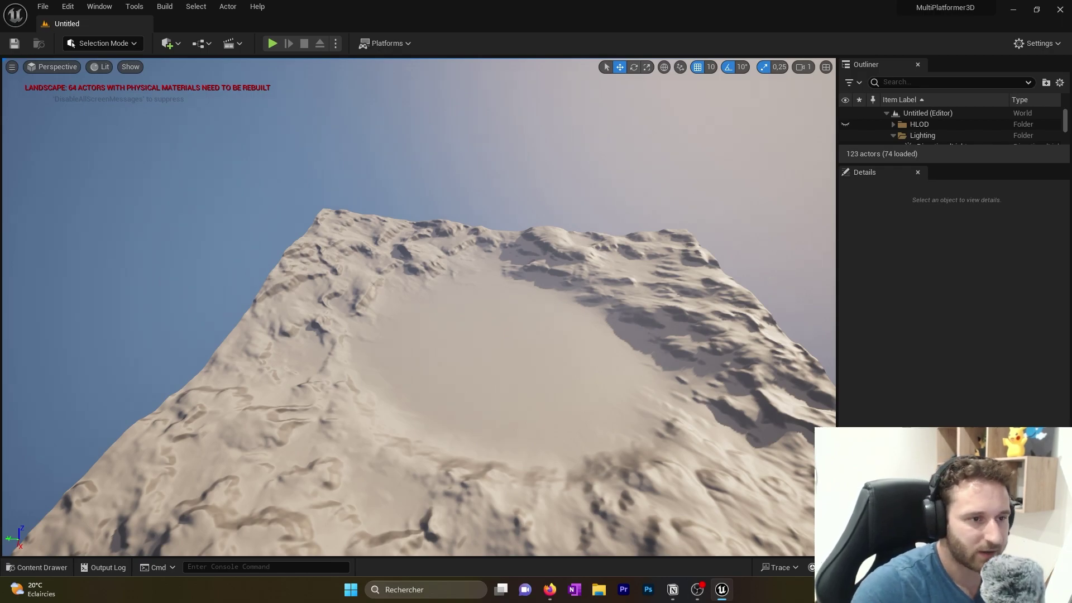
Step: Create a new level from the Empty Level template and enlarge the Outliner's height above Details
{"action": "right_click_drag", "start_coordinate": [564, 331], "coordinate": [625, 374]}
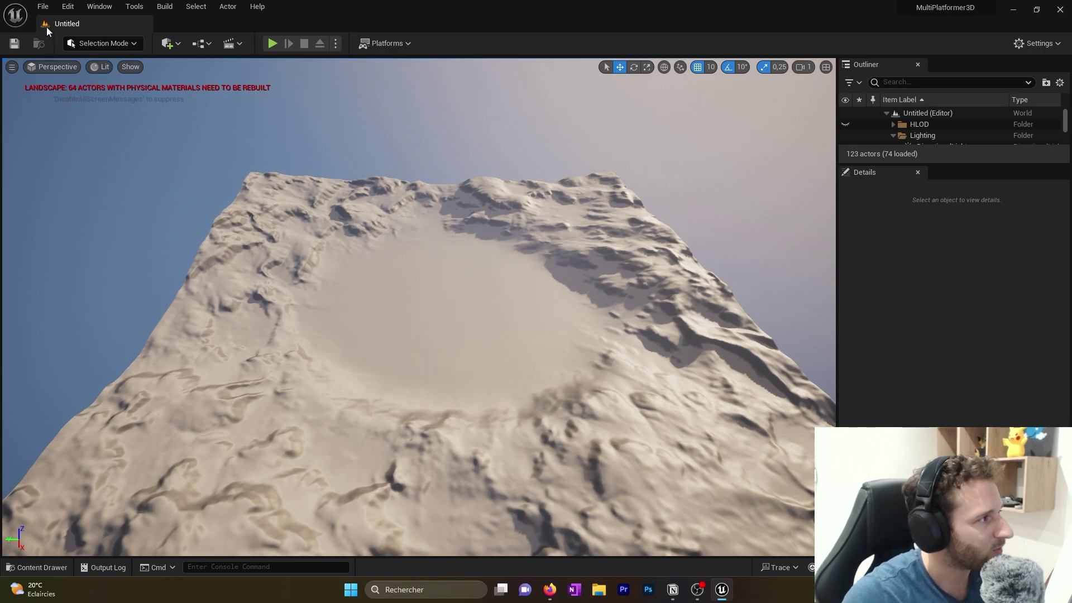
{"action": "left_click", "coordinate": [43, 7]}
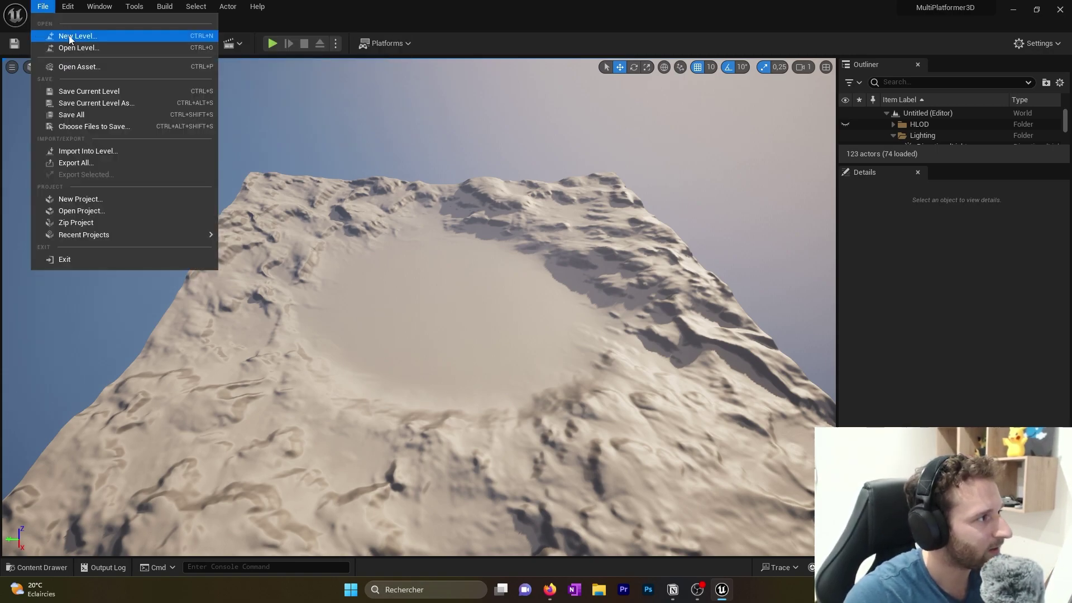
{"action": "left_click", "coordinate": [95, 41]}
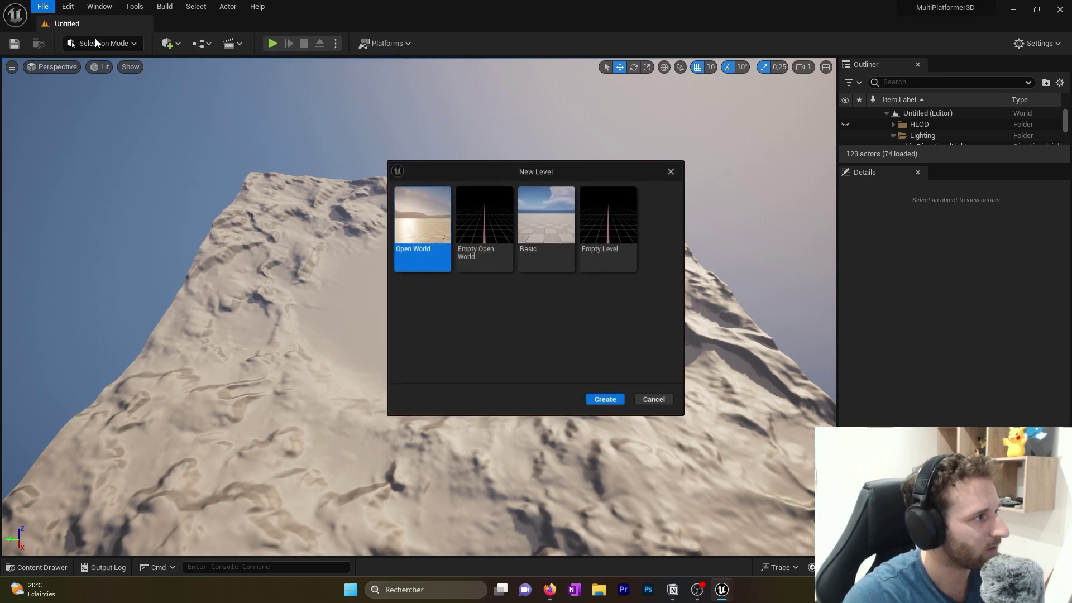
{"action": "left_click_drag", "start_coordinate": [529, 174], "coordinate": [497, 171]}
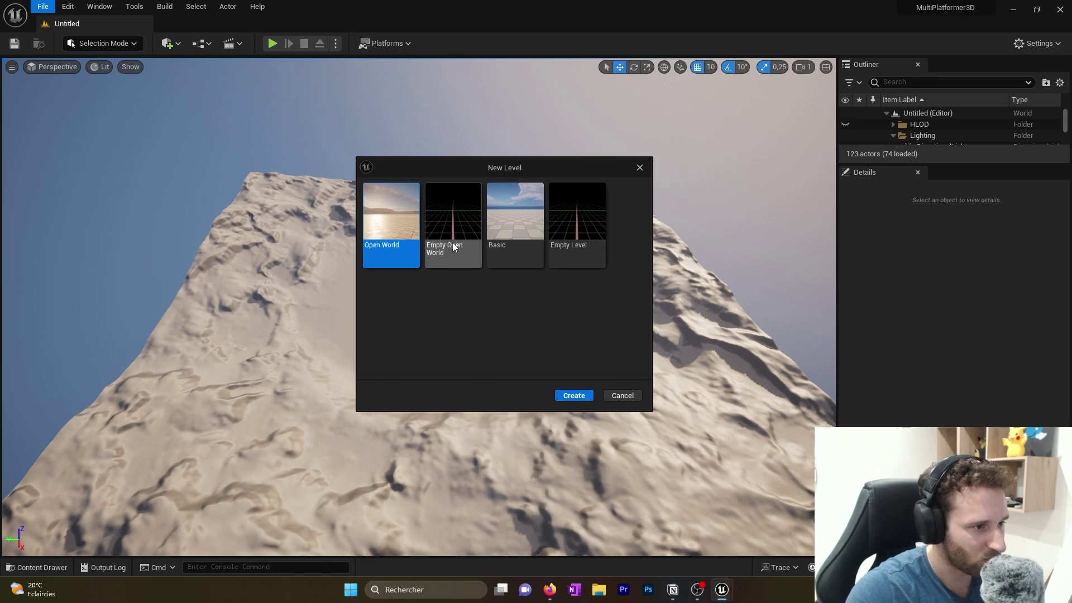
{"action": "left_click", "coordinate": [593, 219]}
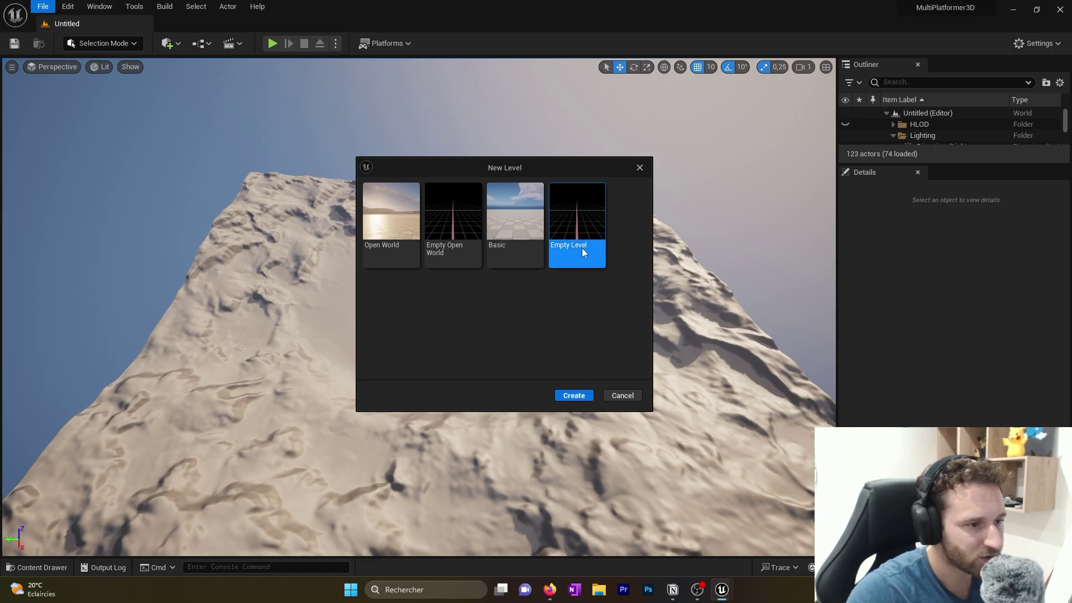
{"action": "left_click", "coordinate": [574, 395]}
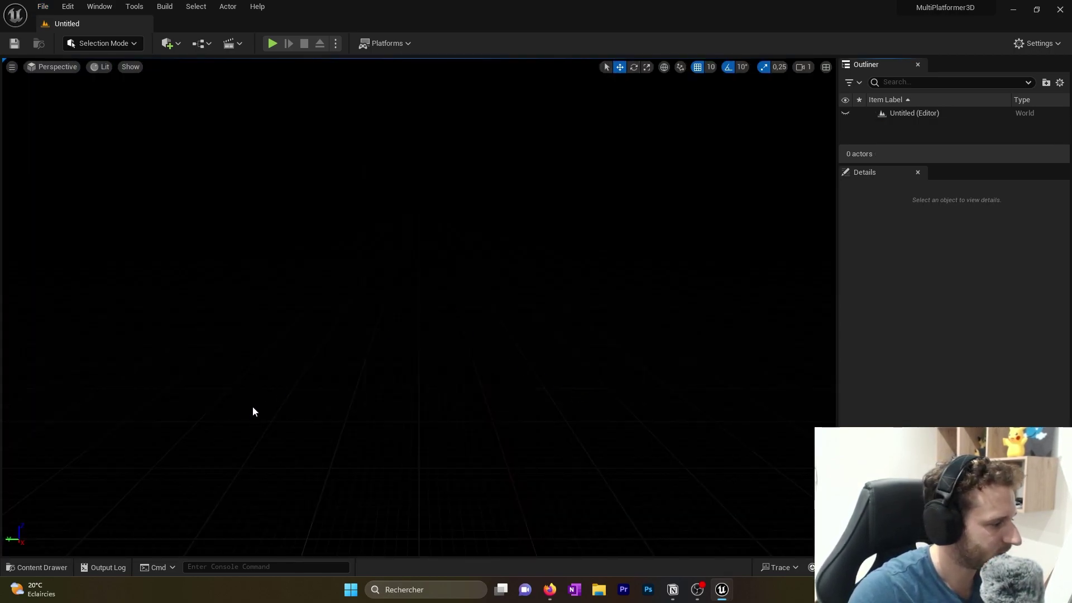
{"action": "right_click_drag", "start_coordinate": [551, 316], "coordinate": [534, 310]}
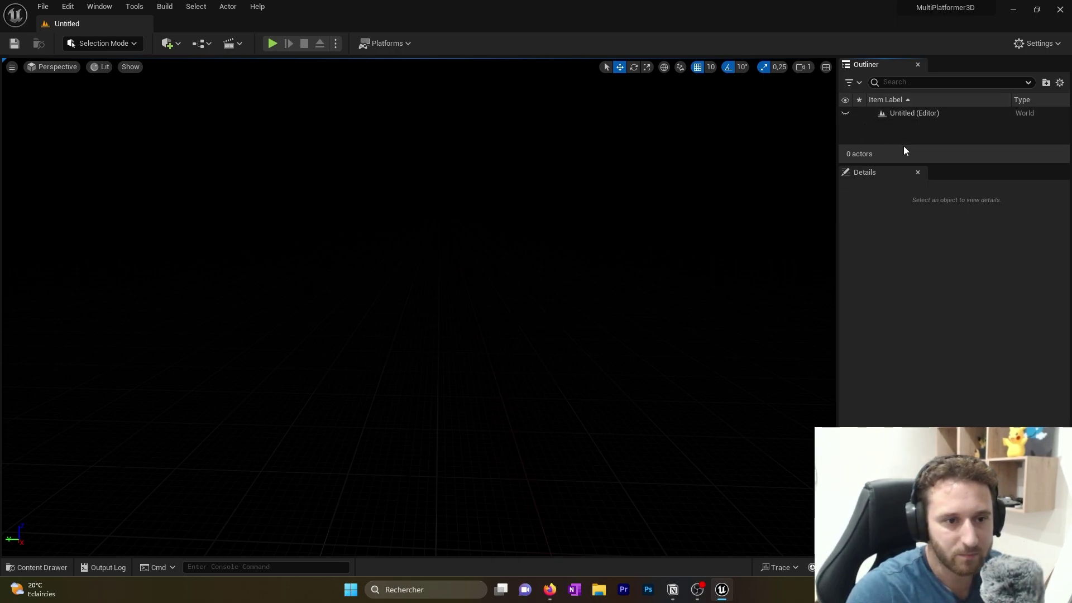
{"action": "left_click_drag", "start_coordinate": [906, 164], "coordinate": [905, 248]}
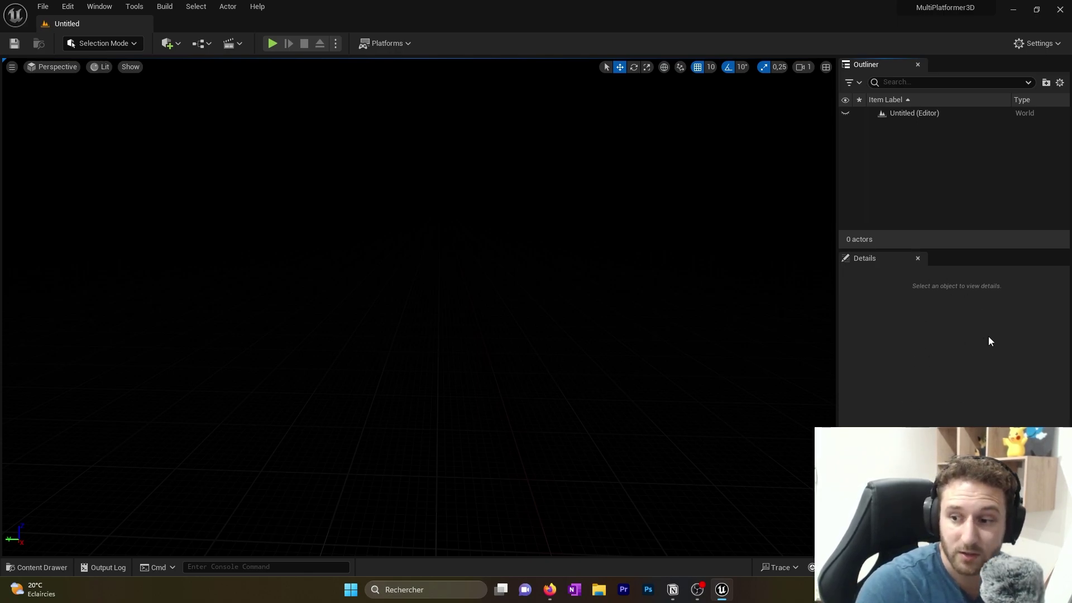
Step: Open the project's content browser and create a folder named Maps inside Content
{"action": "left_click", "coordinate": [46, 569]}
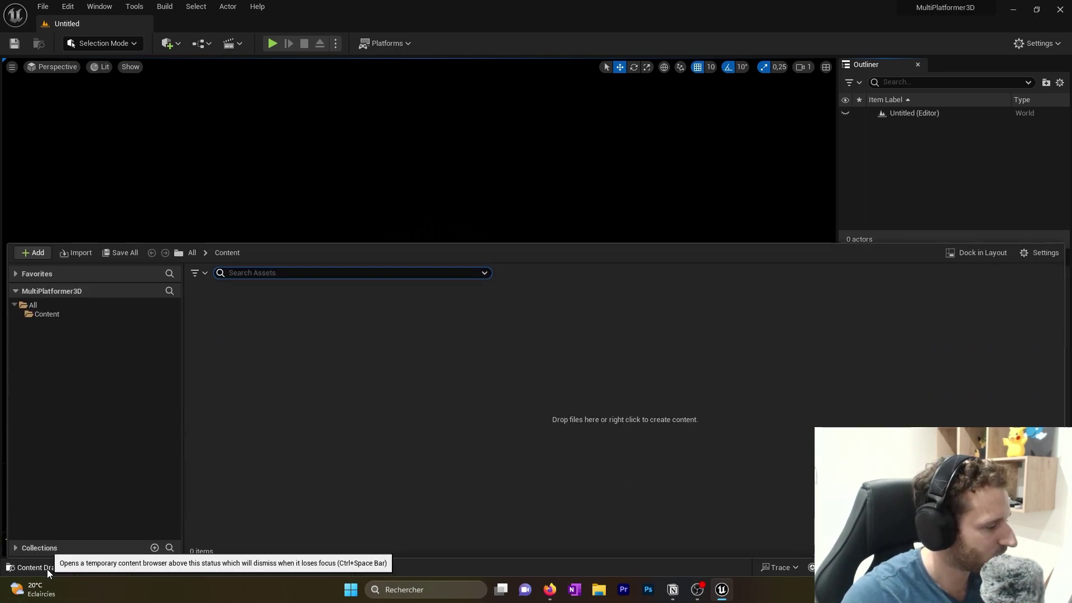
{"action": "left_click", "coordinate": [45, 316]}
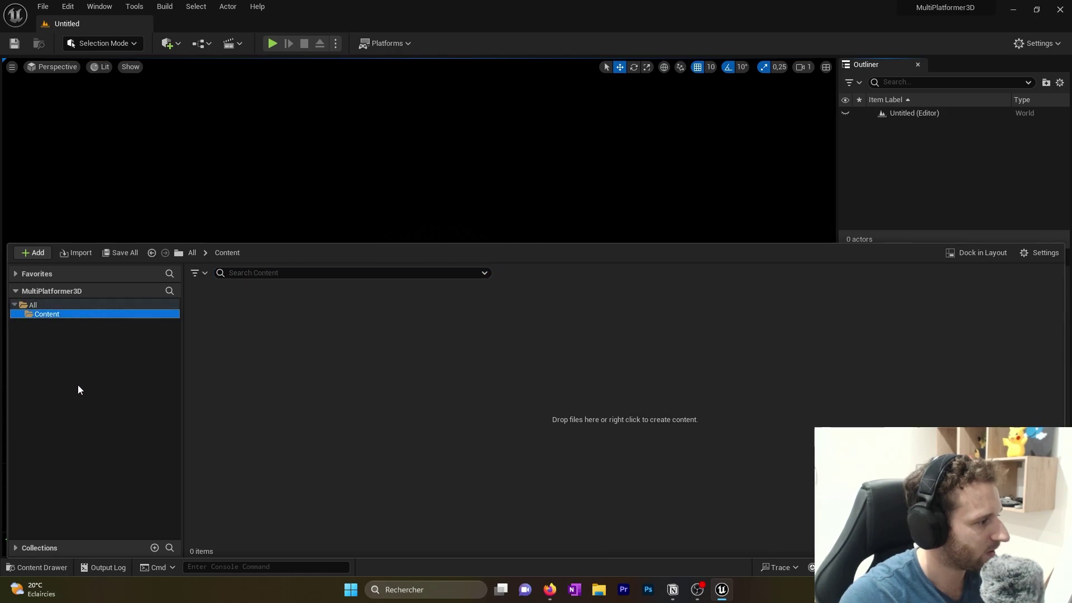
{"action": "right_click", "coordinate": [50, 316]}
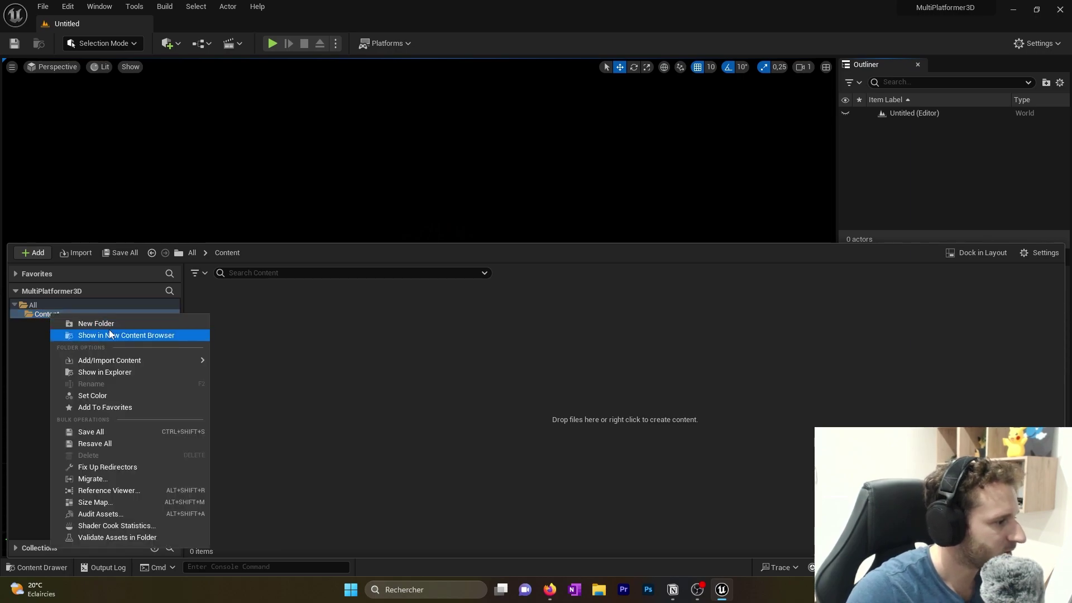
{"action": "left_click", "coordinate": [111, 324]}
{"action": "type", "text": "Maps"}
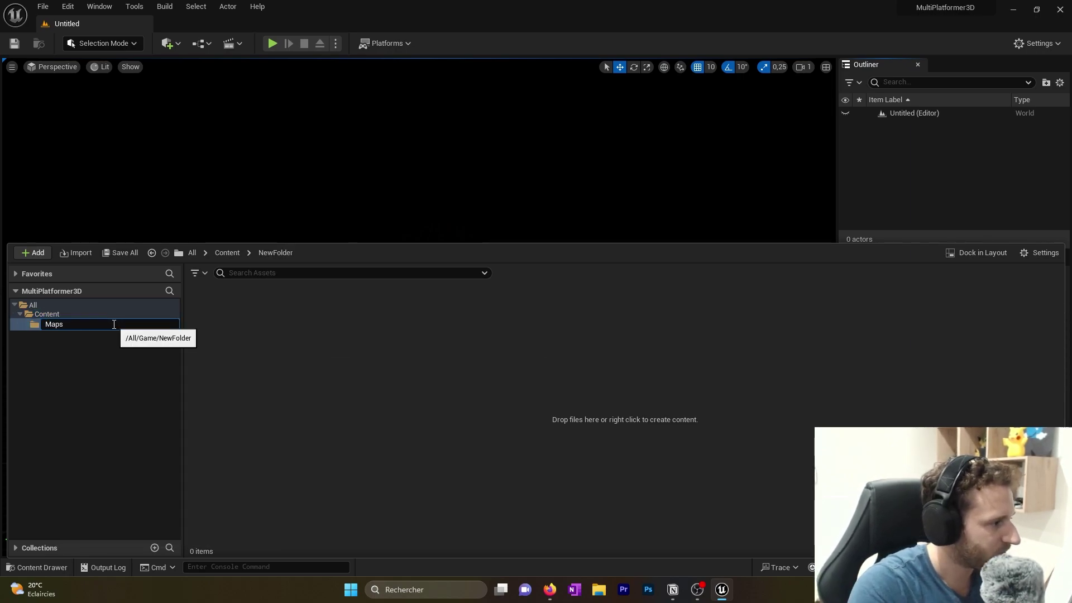
{"action": "key", "text": "Return"}
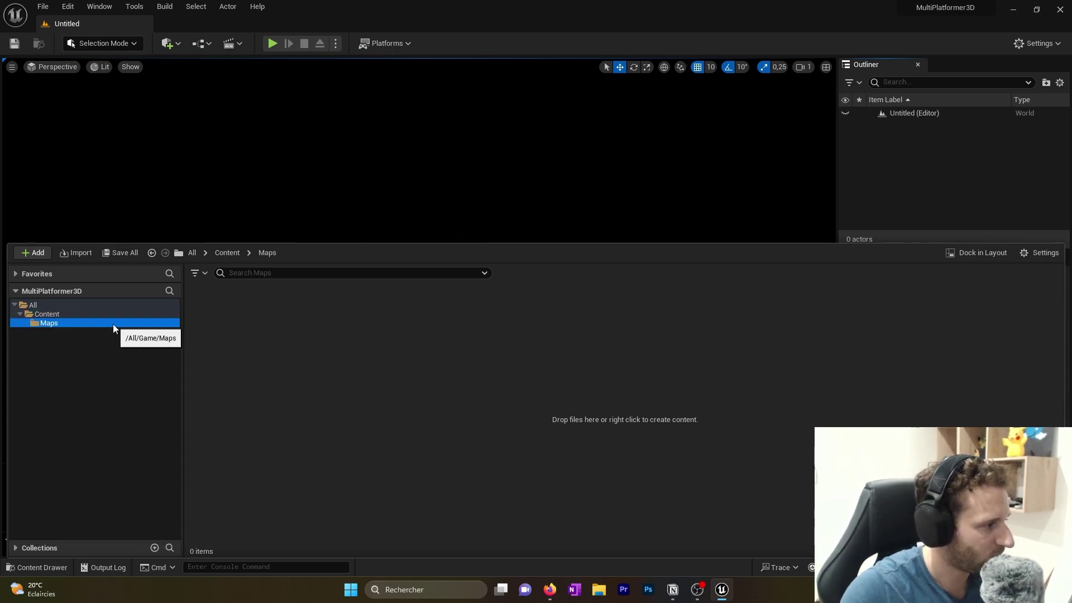
Step: Create a second folder named Blueprints directly inside Content
{"action": "left_click", "coordinate": [46, 315]}
{"action": "right_click", "coordinate": [50, 315]}
{"action": "left_click", "coordinate": [71, 323]}
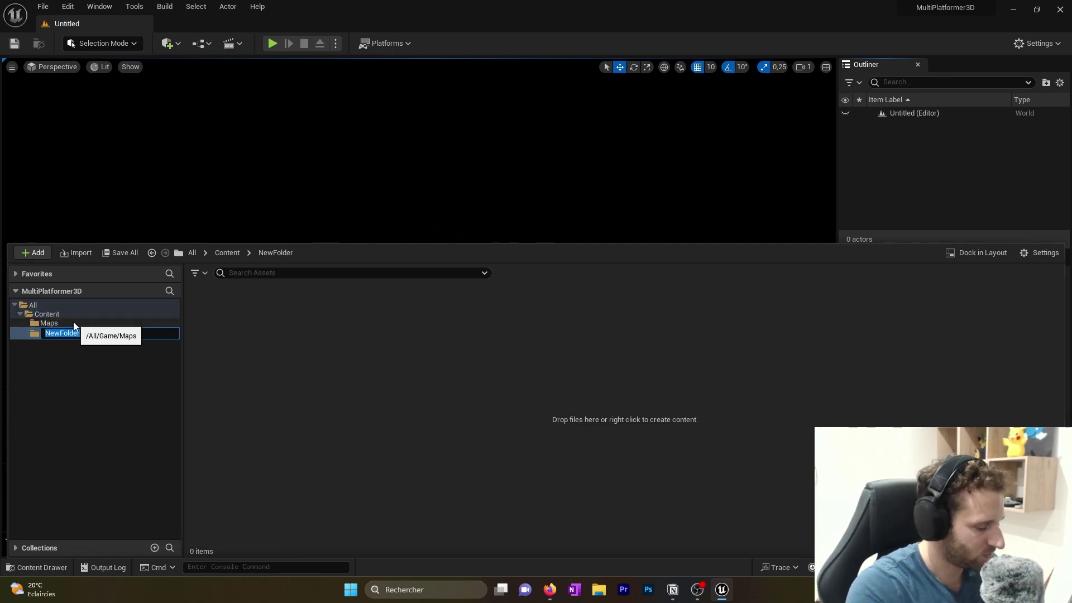
{"action": "type", "text": "Blueprints"}
{"action": "key", "text": "Return"}
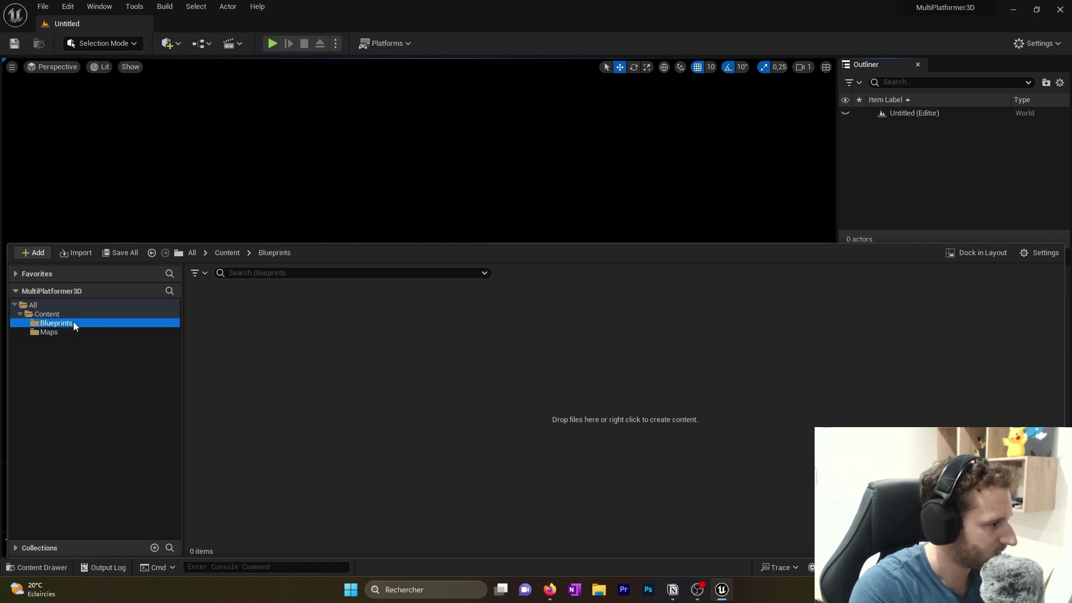
Step: Add another folder inside Content and name it Meshes
{"action": "right_click", "coordinate": [63, 313]}
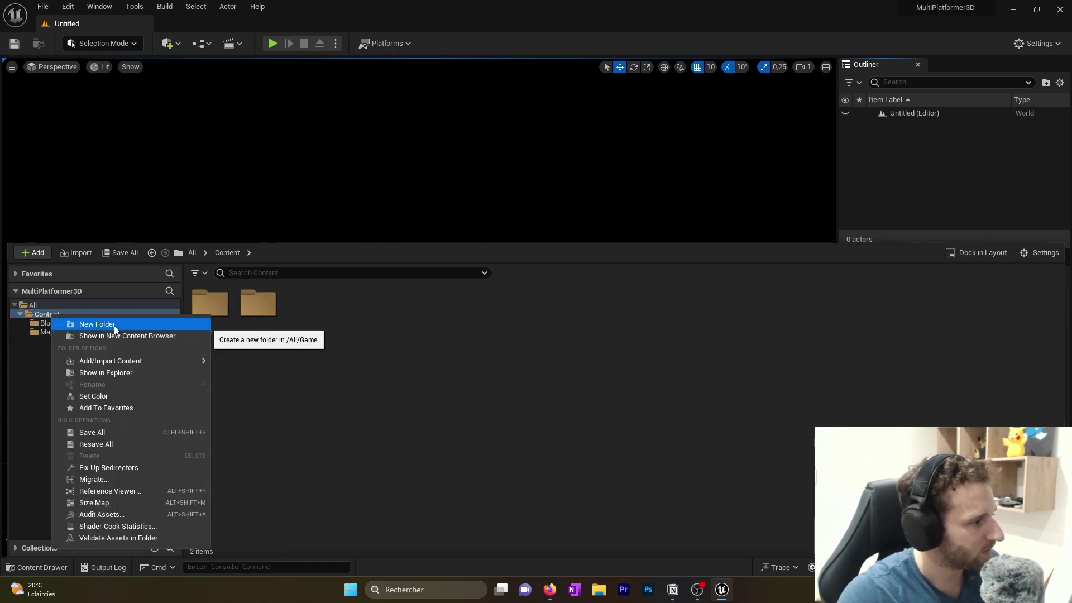
{"action": "left_click", "coordinate": [114, 327]}
{"action": "type", "text": "Meshs"}
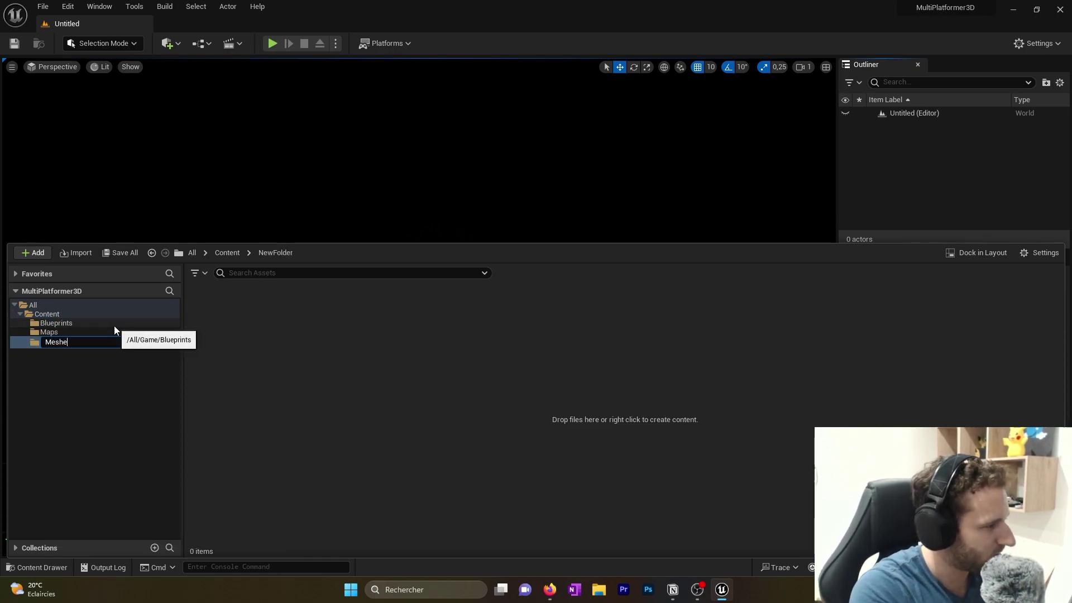
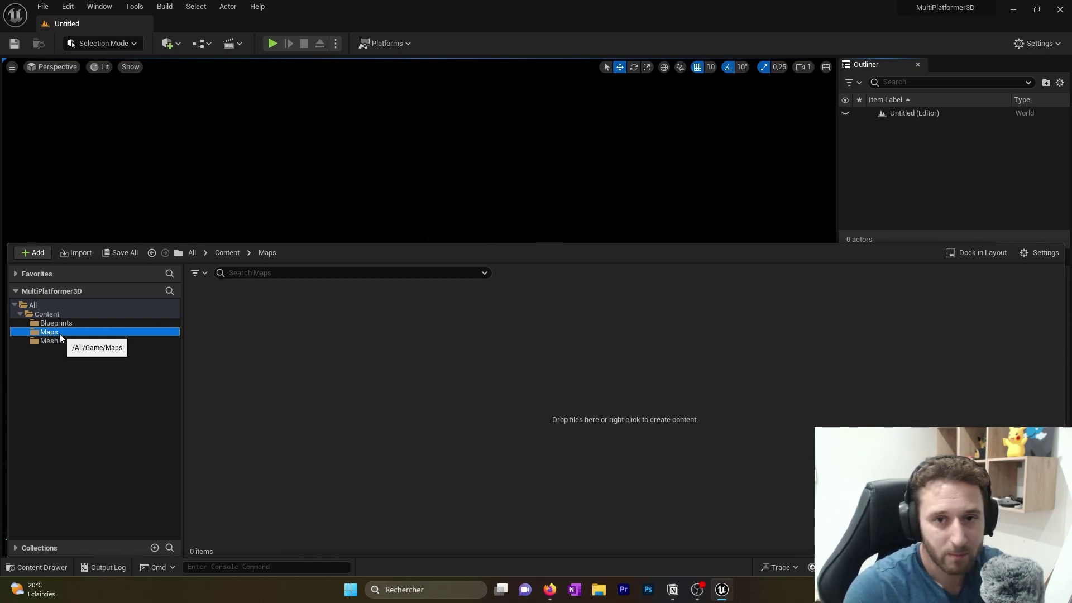
Step: Check the Meshs and Blueprints folders inside Content and close the content drawer
{"action": "left_click", "coordinate": [48, 341]}
{"action": "left_click", "coordinate": [62, 323]}
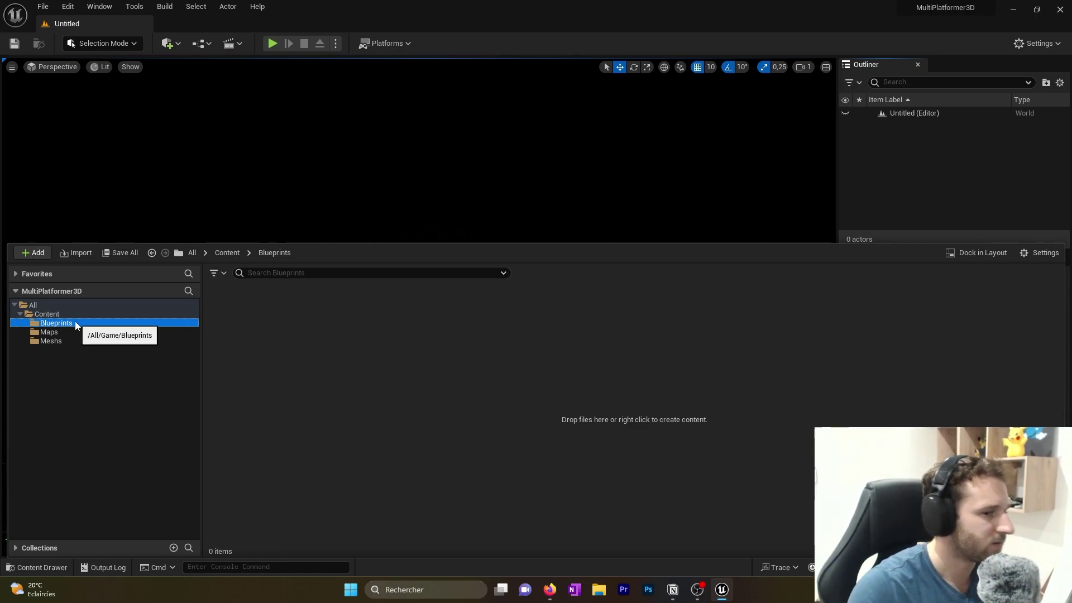
{"action": "left_click", "coordinate": [360, 213]}
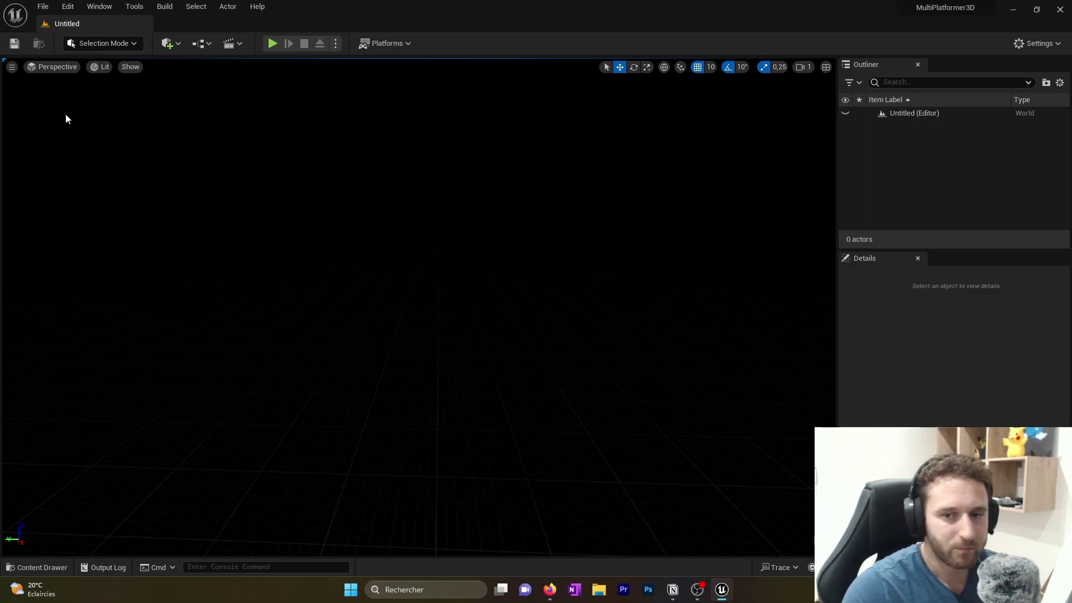
Step: Save the current level in the Maps folder under the name TestingMap
{"action": "left_click", "coordinate": [43, 6]}
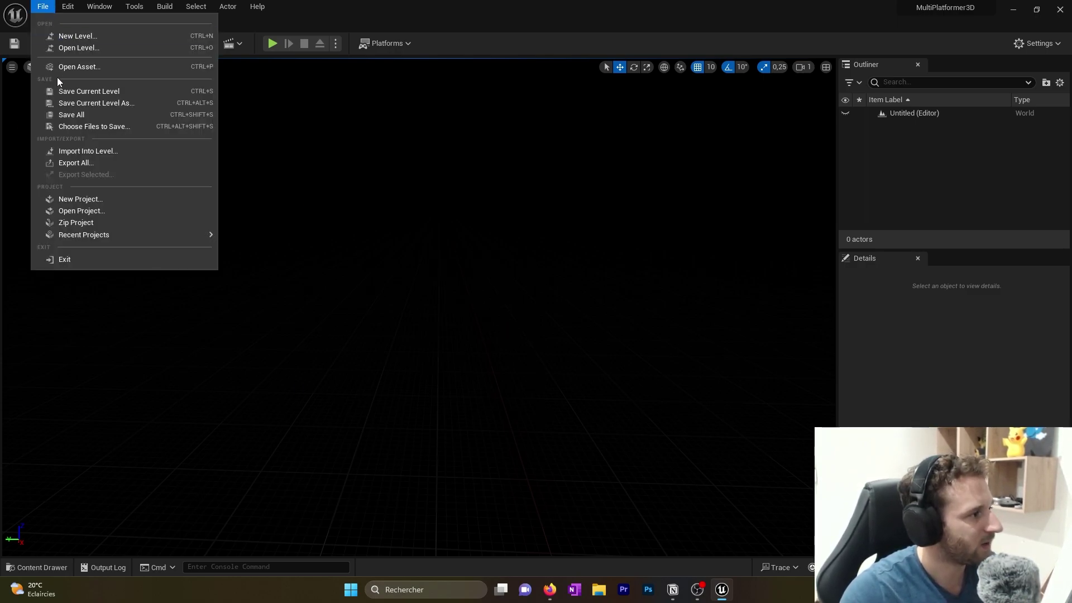
{"action": "left_click", "coordinate": [103, 91]}
{"action": "double_click", "coordinate": [454, 176]}
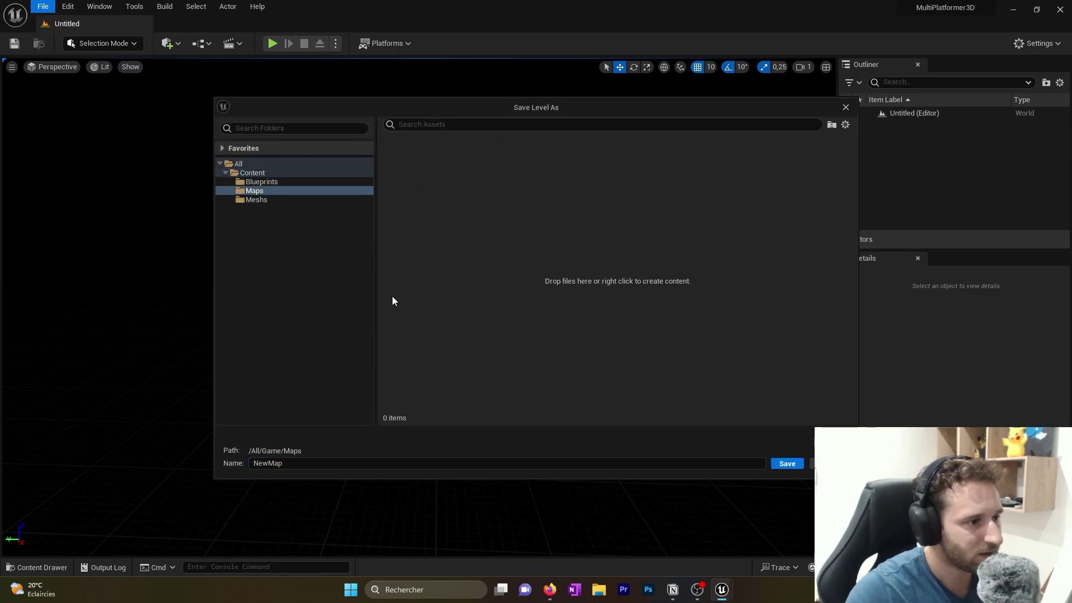
{"action": "left_click", "coordinate": [301, 465]}
{"action": "type", "text": "Testing"}
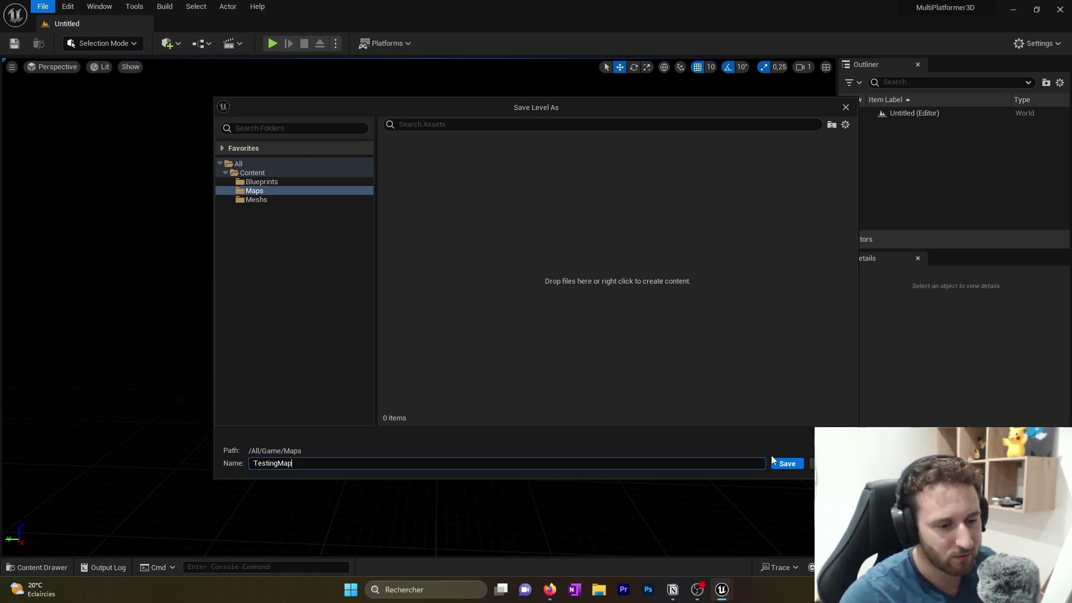
{"action": "left_click", "coordinate": [797, 464]}
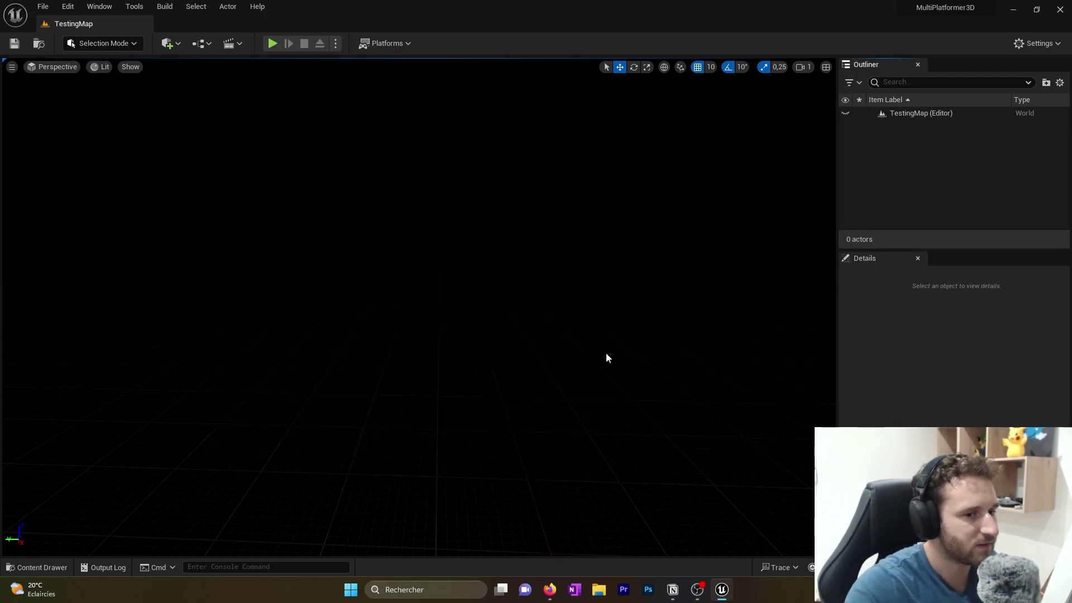
Step: Open the Env. Light Mixer and move it lower so that the sky area of the viewport is uncovered
{"action": "right_click_drag", "start_coordinate": [582, 336], "coordinate": [446, 327]}
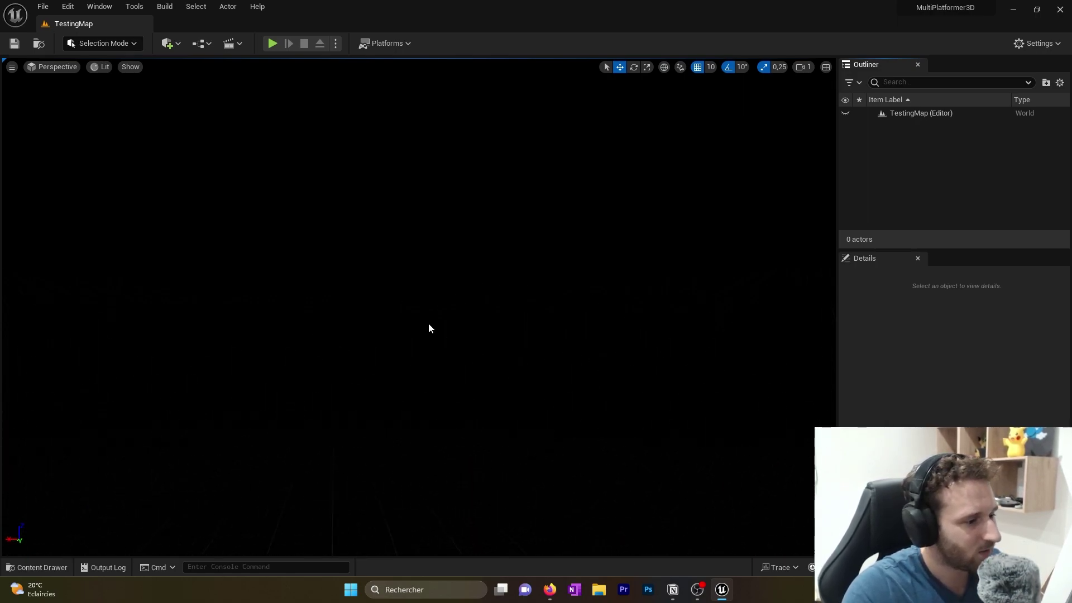
{"action": "left_click", "coordinate": [107, 8]}
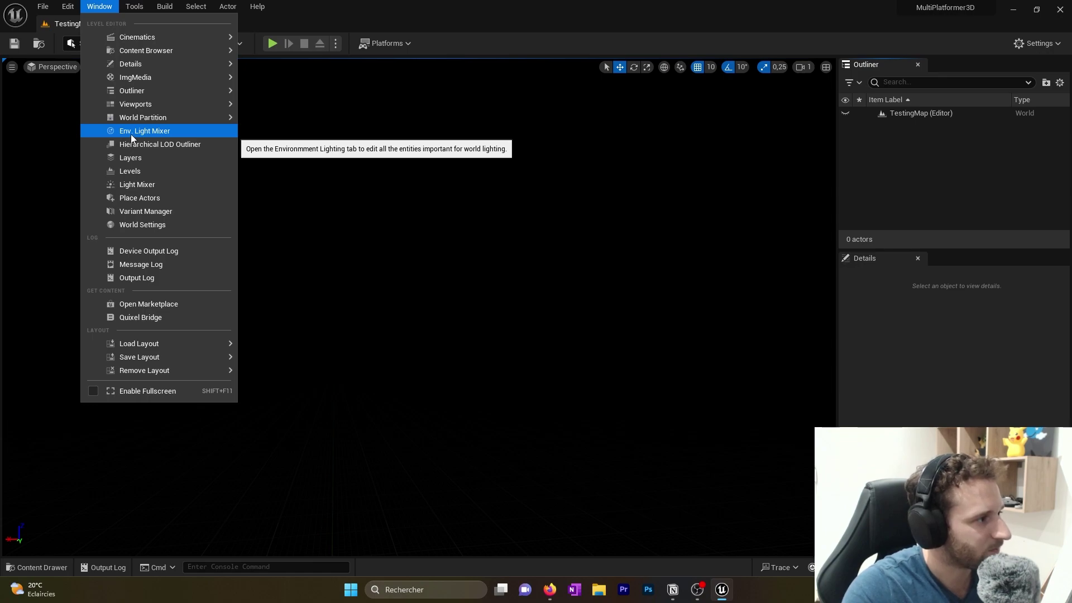
{"action": "left_click", "coordinate": [172, 132]}
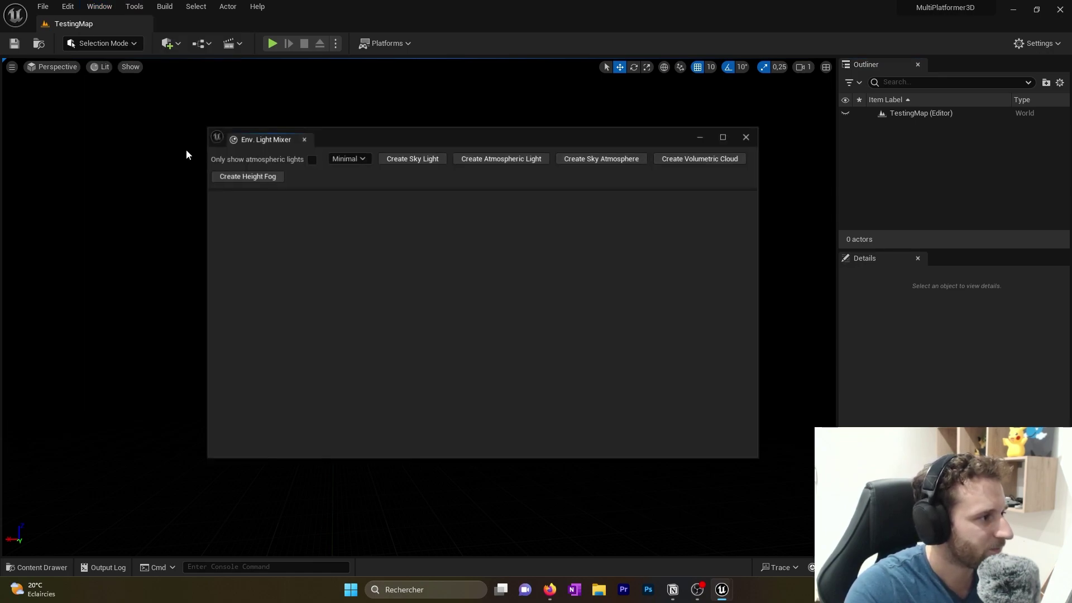
{"action": "left_click_drag", "start_coordinate": [347, 139], "coordinate": [342, 136]}
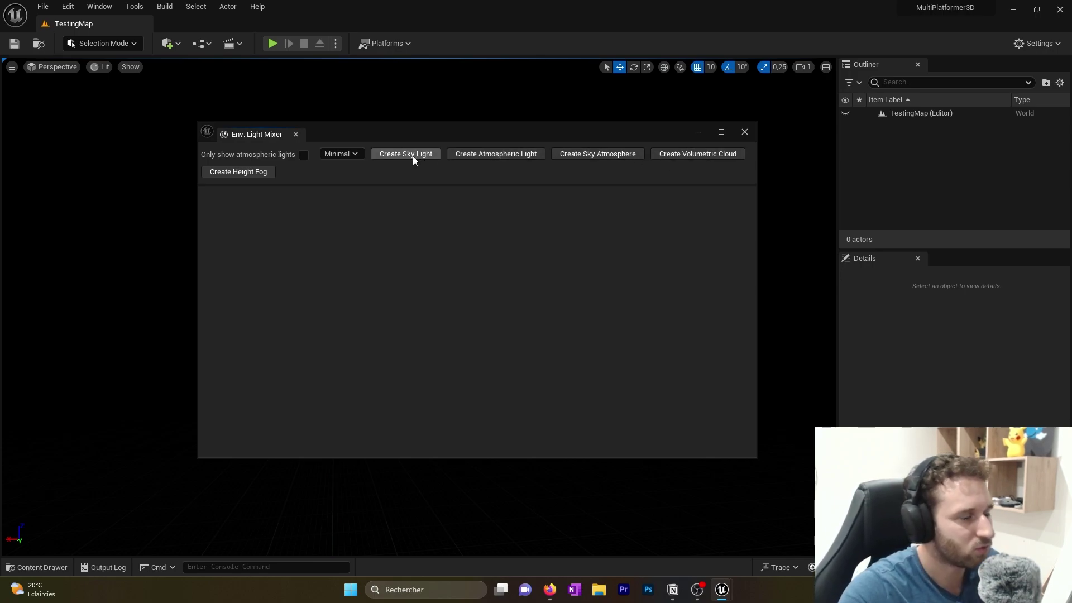
{"action": "left_click_drag", "start_coordinate": [608, 136], "coordinate": [603, 225]}
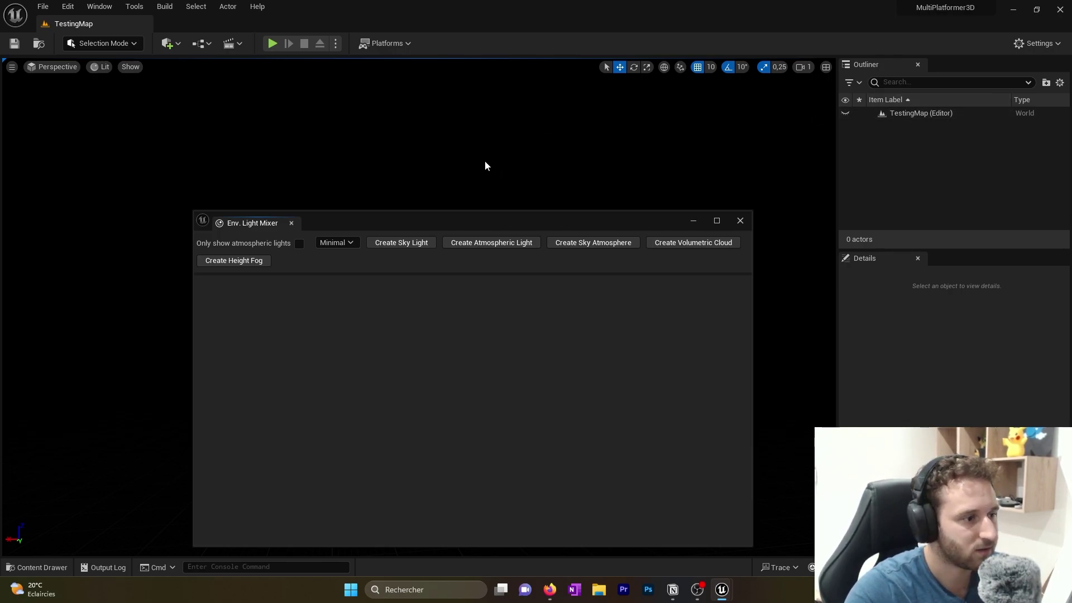
Step: Create a sky light, atmospheric light, sky atmosphere, volumetric cloud and height fog, and close the Env. Light Mixer
{"action": "left_click", "coordinate": [400, 243]}
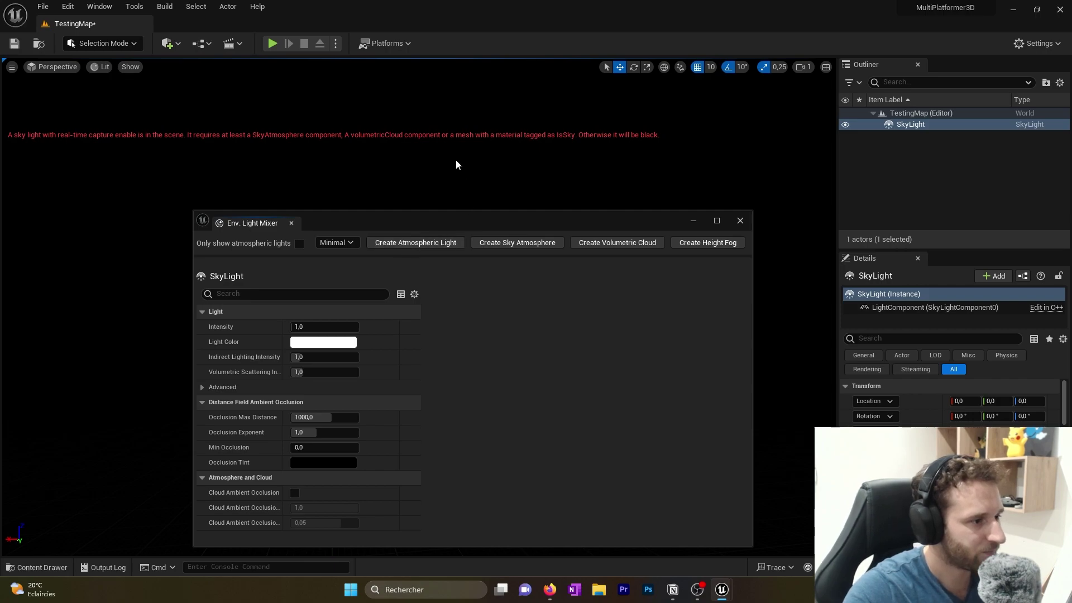
{"action": "left_click", "coordinate": [406, 246]}
{"action": "left_click", "coordinate": [418, 246]}
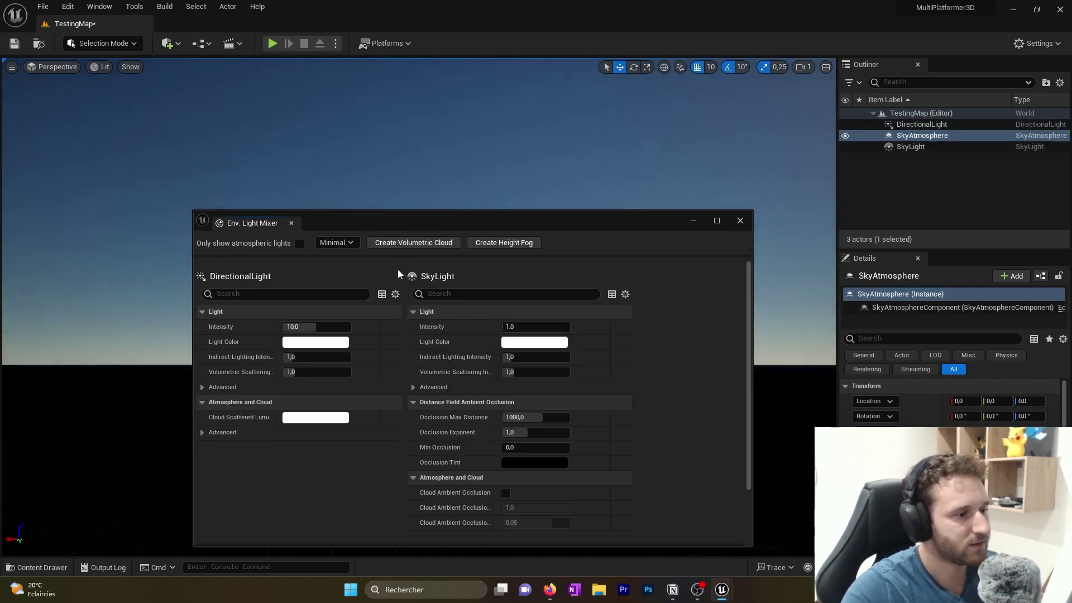
{"action": "left_click", "coordinate": [417, 243]}
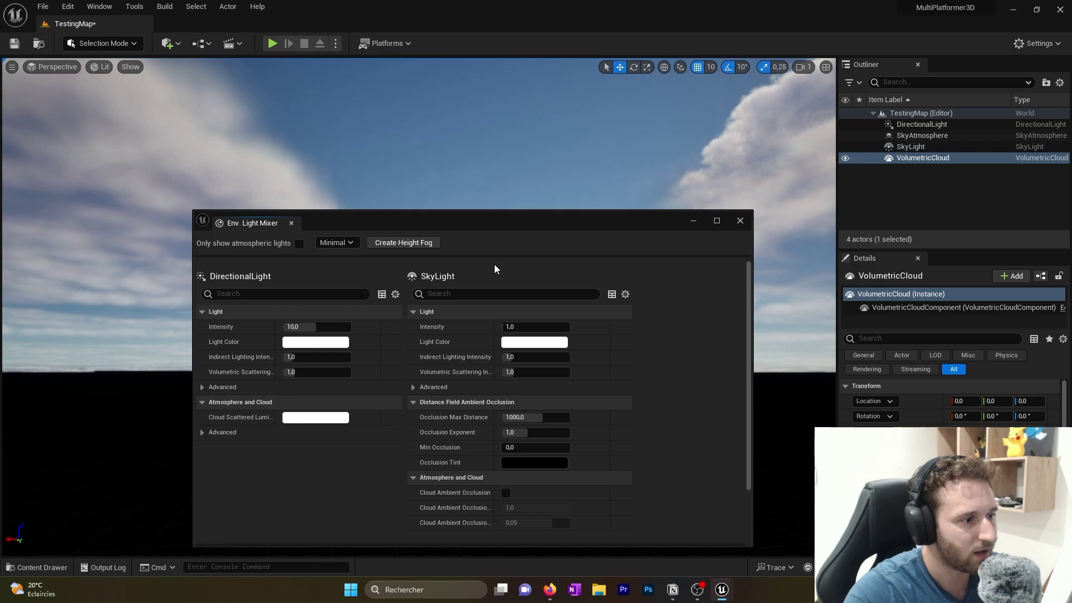
{"action": "left_click", "coordinate": [414, 244]}
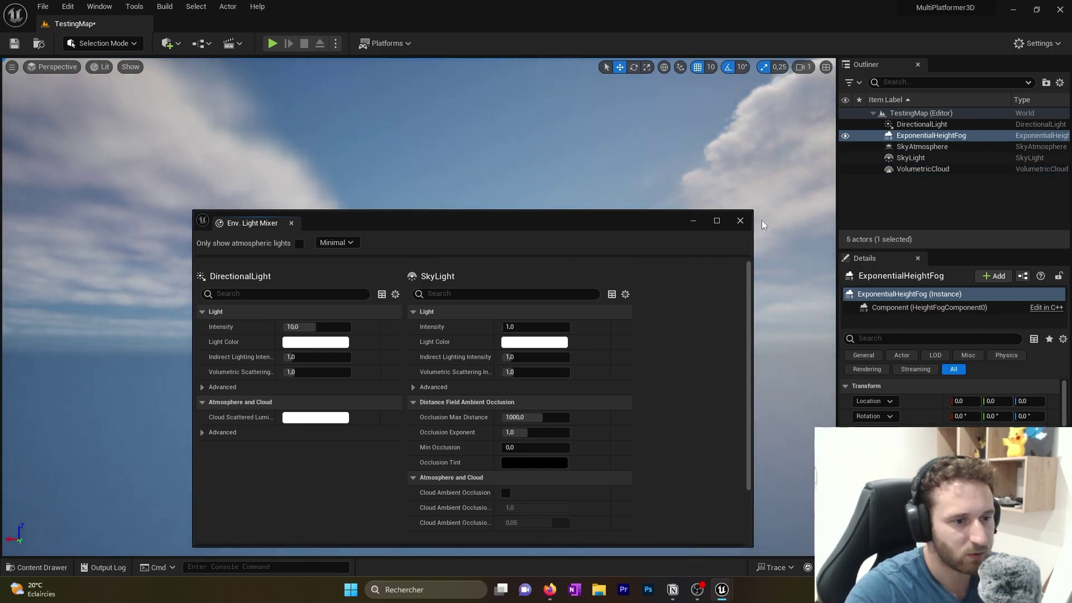
{"action": "left_click", "coordinate": [740, 221]}
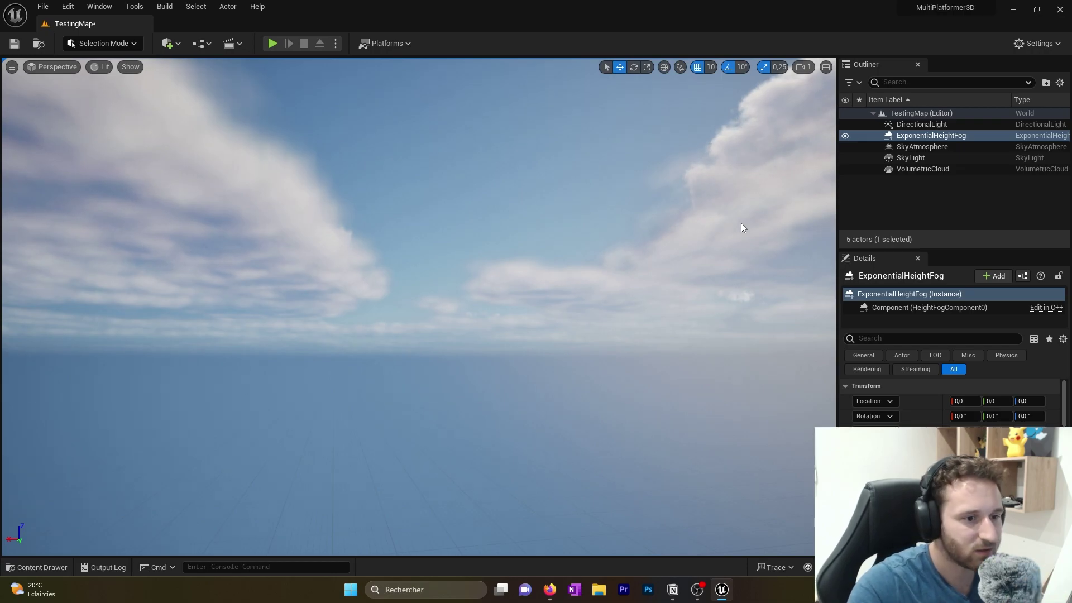
Step: Examine the sun and clouds in the viewport and review the properties of each of the five environment actors
{"action": "mouse_move", "coordinate": [597, 313]}
{"action": "right_mouse_down"}
{"action": "mouse_move", "coordinate": [547, 273]}
{"action": "mouse_move", "coordinate": [592, 315]}
{"action": "right_mouse_up"}
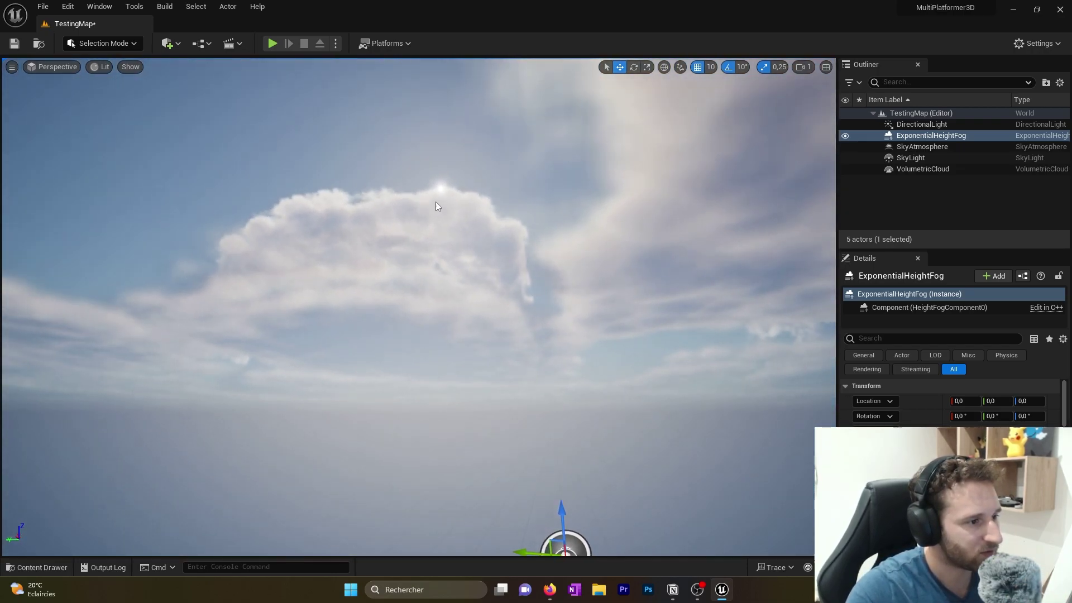
{"action": "right_click_drag", "start_coordinate": [479, 310], "coordinate": [458, 299]}
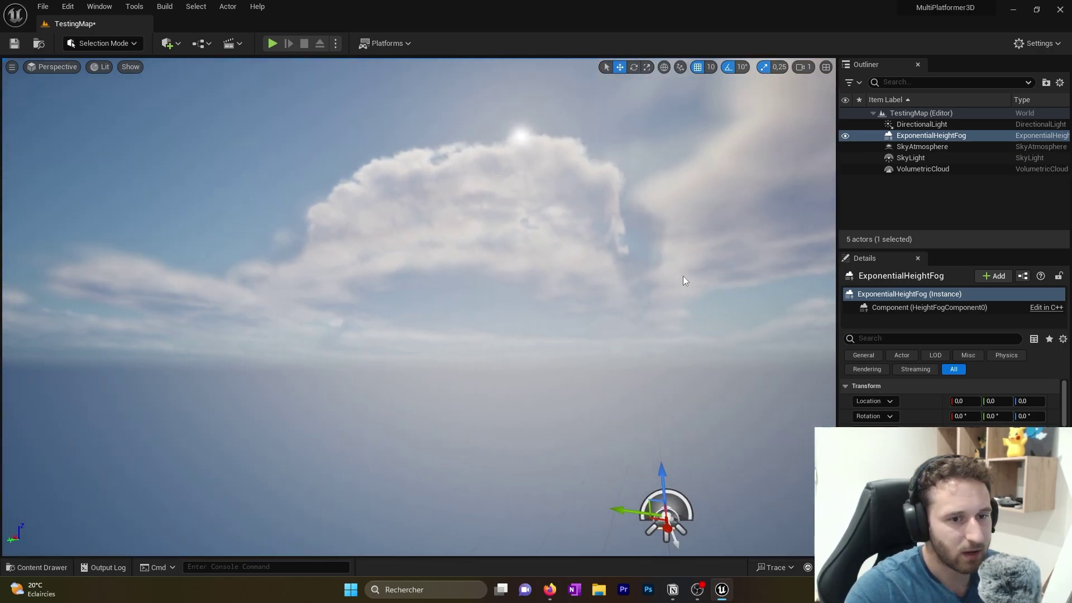
{"action": "left_click", "coordinate": [915, 126]}
{"action": "left_click", "coordinate": [917, 138]}
{"action": "left_click", "coordinate": [917, 148]}
{"action": "left_click", "coordinate": [917, 158]}
{"action": "left_click", "coordinate": [918, 170]}
{"action": "left_click", "coordinate": [922, 126]}
{"action": "scroll", "coordinate": [954, 414], "scroll_direction": "down", "scroll_amount": 2}
{"action": "scroll", "coordinate": [949, 402], "scroll_direction": "up", "scroll_amount": 3}
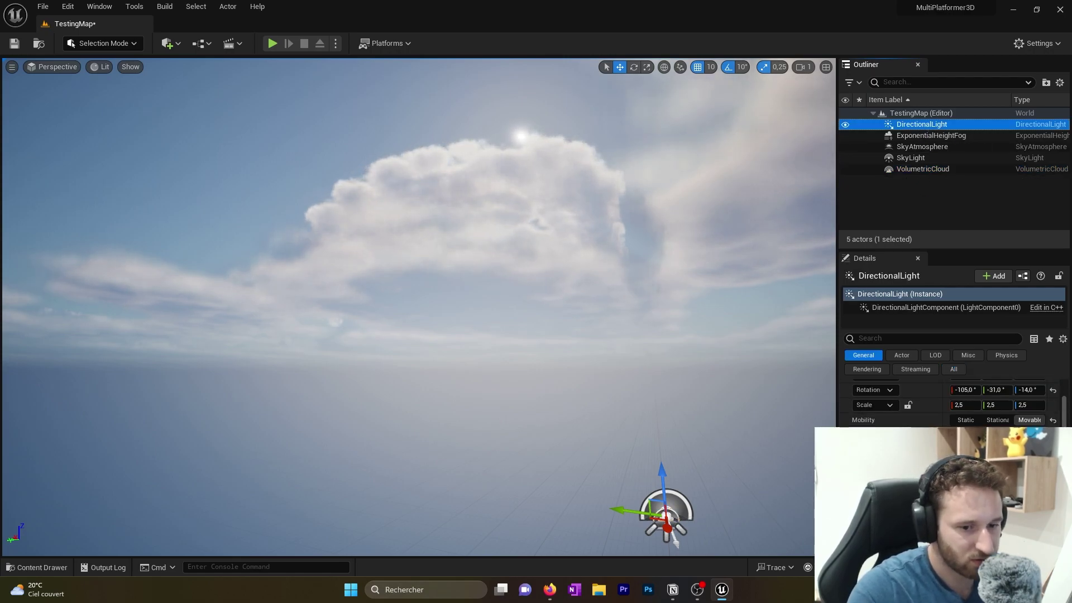
Step: Set the DirectionalLight's light color to a near-white of R 0.976708, G 1.0, B 0.989687
{"action": "left_click", "coordinate": [924, 124]}
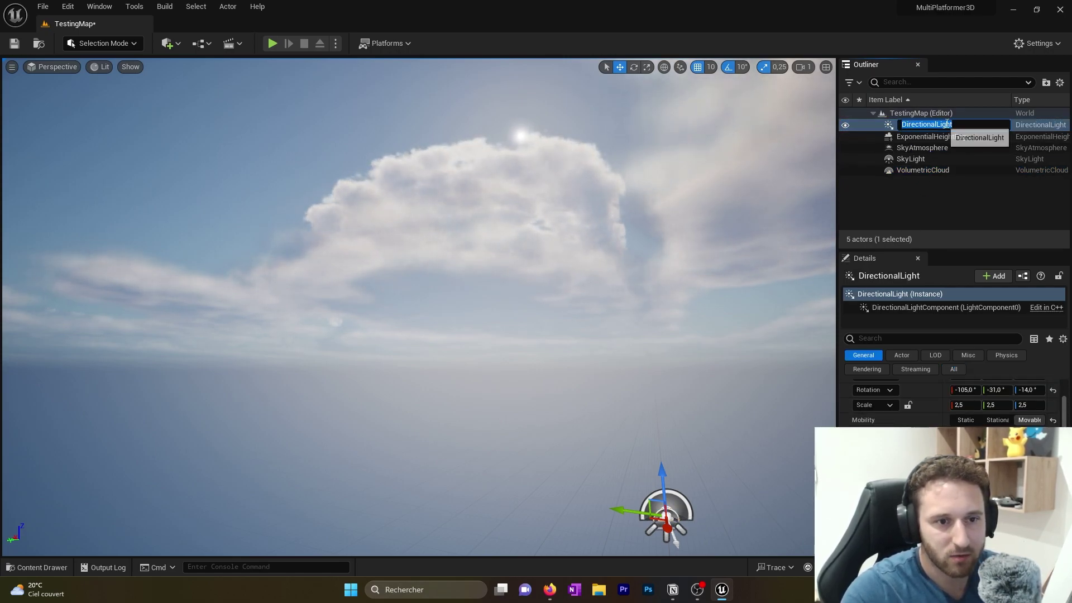
{"action": "left_click", "coordinate": [953, 136]}
{"action": "left_click", "coordinate": [920, 125]}
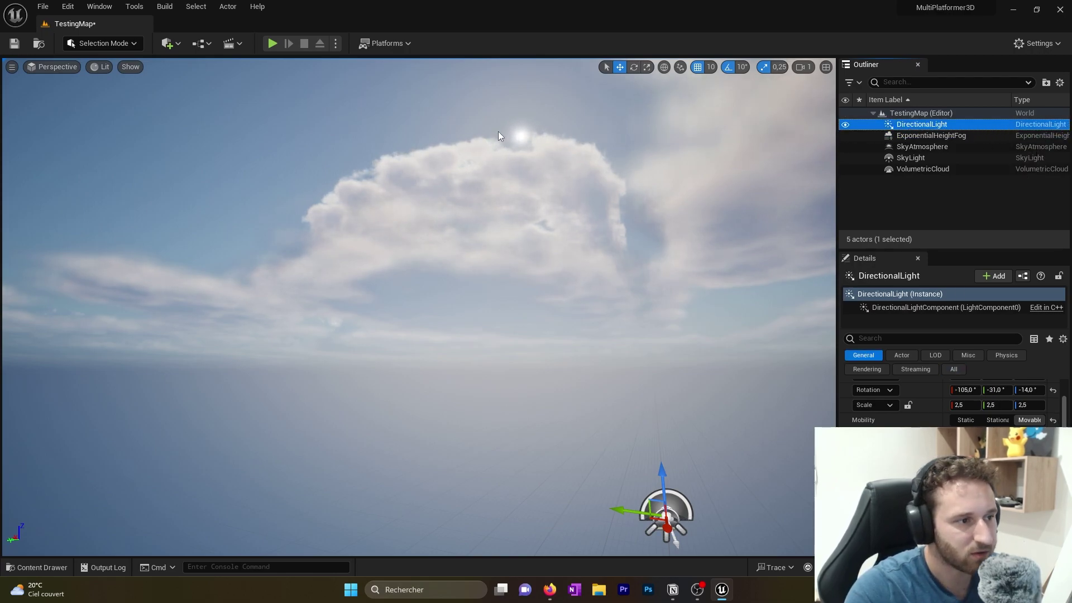
{"action": "scroll", "coordinate": [947, 418], "scroll_direction": "down", "scroll_amount": 1}
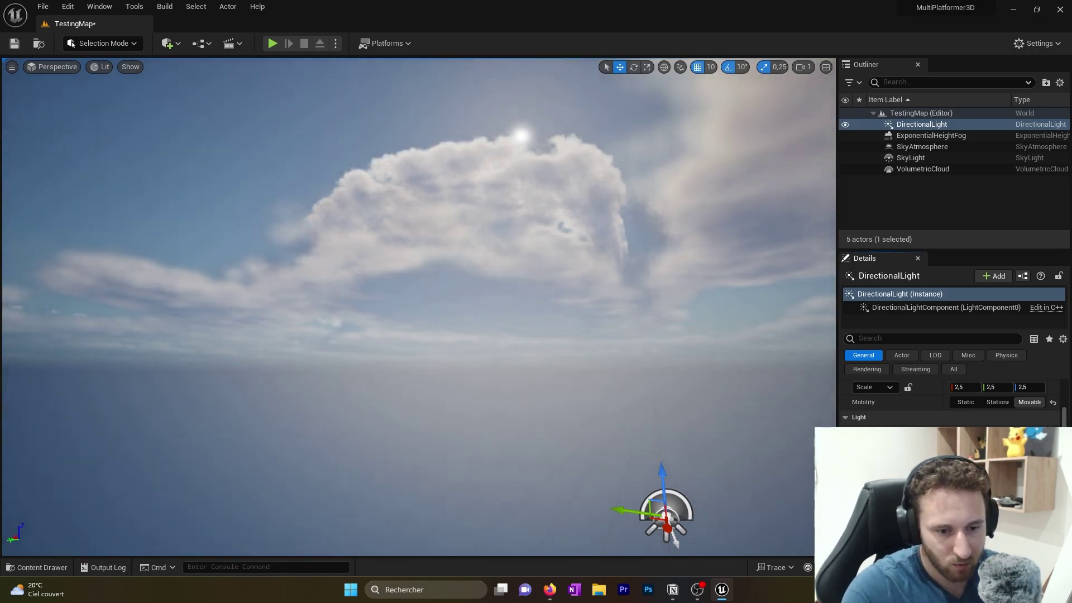
{"action": "left_click", "coordinate": [975, 446]}
{"action": "left_click_drag", "start_coordinate": [840, 394], "coordinate": [799, 375]}
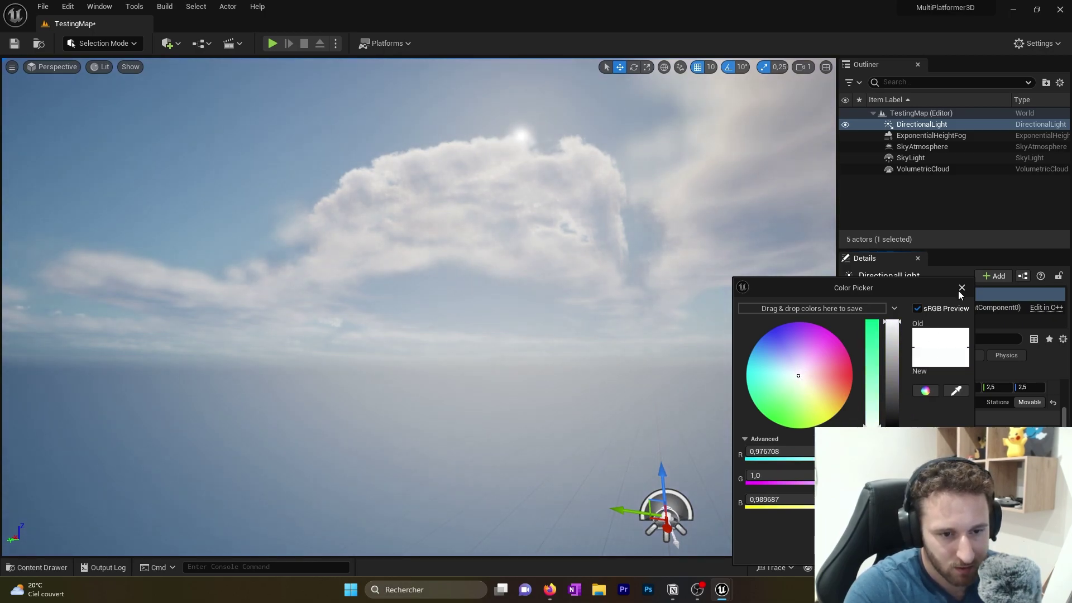
{"action": "left_click", "coordinate": [961, 287]}
Step: Give the Details area slightly more height and review the SkyAtmosphere, VolumetricCloud and SkyLight properties
{"action": "scroll", "coordinate": [949, 391], "scroll_direction": "down", "scroll_amount": 1}
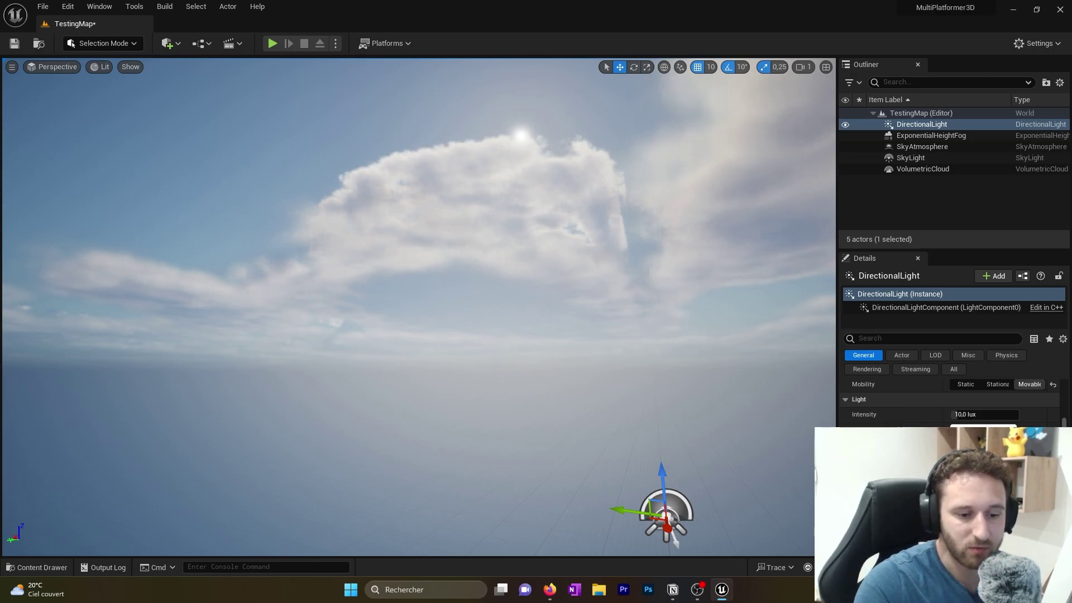
{"action": "left_click_drag", "start_coordinate": [920, 246], "coordinate": [920, 233]}
{"action": "left_click", "coordinate": [910, 147]}
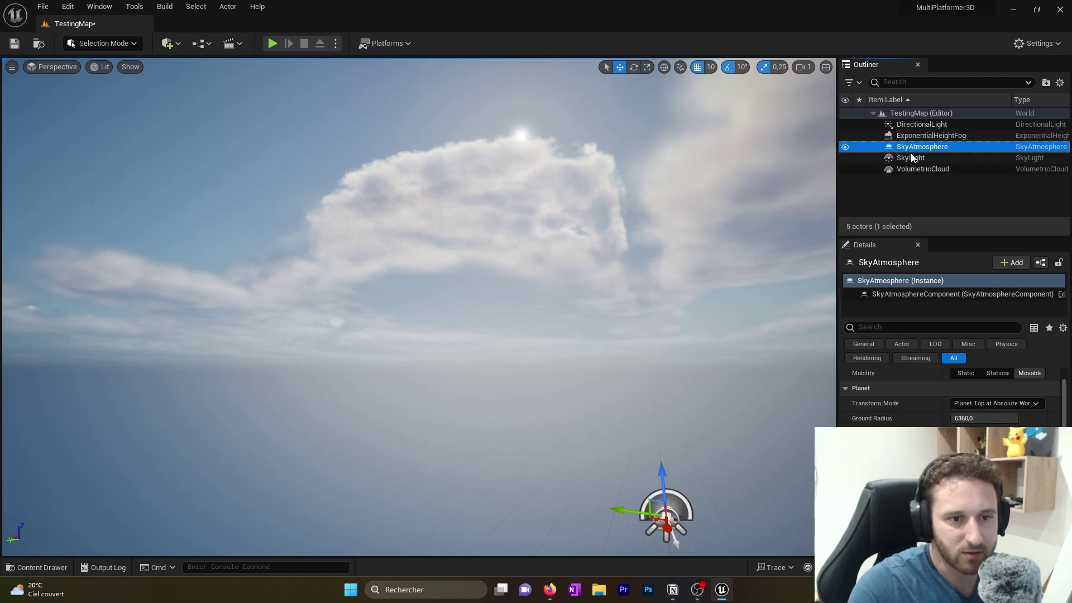
{"action": "left_click", "coordinate": [911, 159]}
{"action": "left_click", "coordinate": [911, 169]}
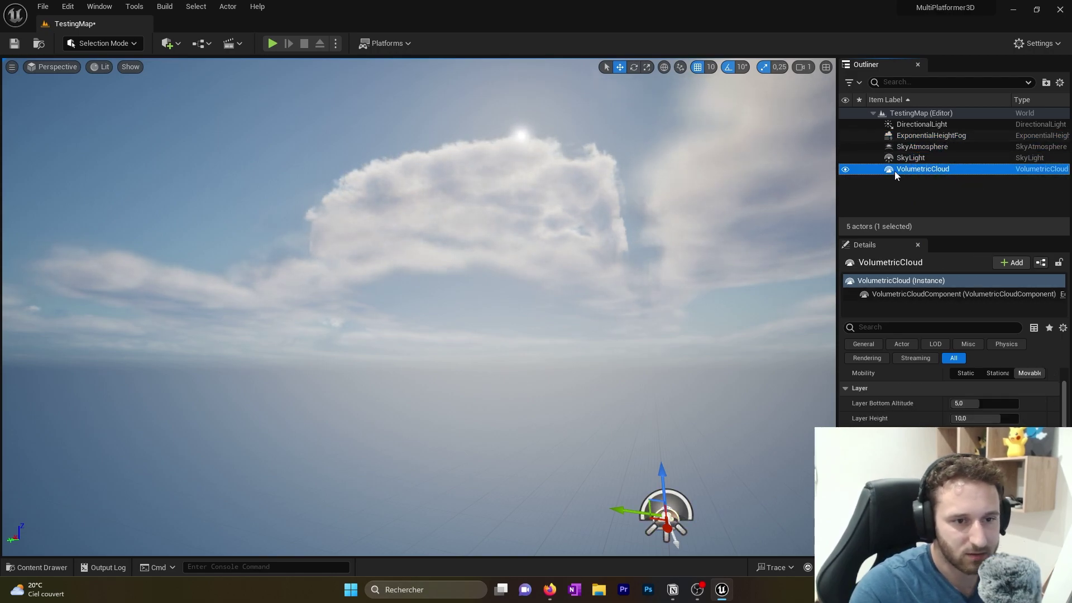
{"action": "left_click", "coordinate": [910, 158]}
{"action": "scroll", "coordinate": [949, 391], "scroll_direction": "down", "scroll_amount": 3}
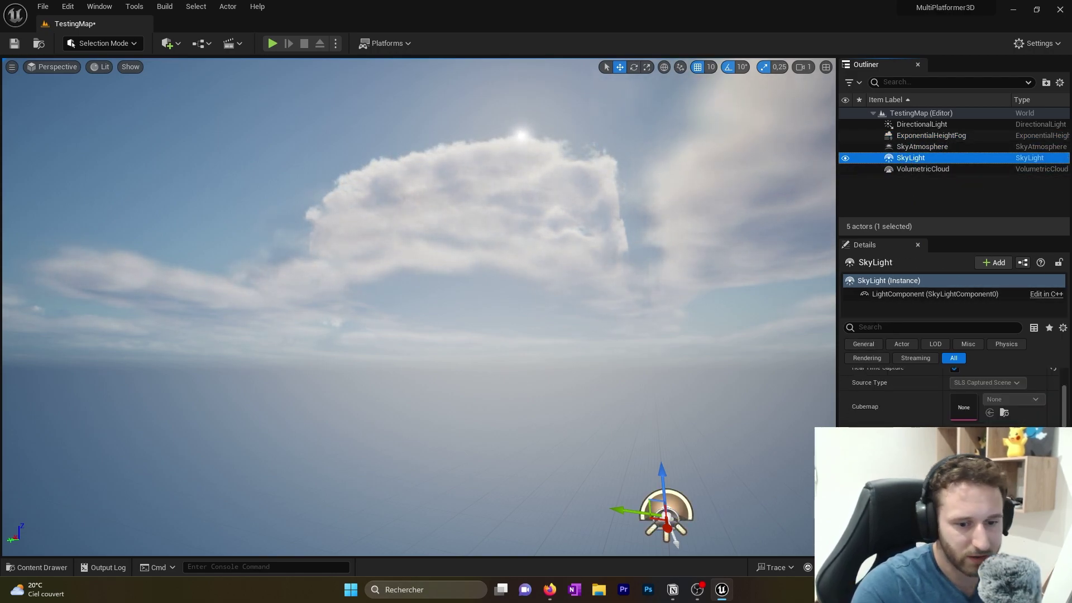
{"action": "scroll", "coordinate": [943, 390], "scroll_direction": "up", "scroll_amount": 3}
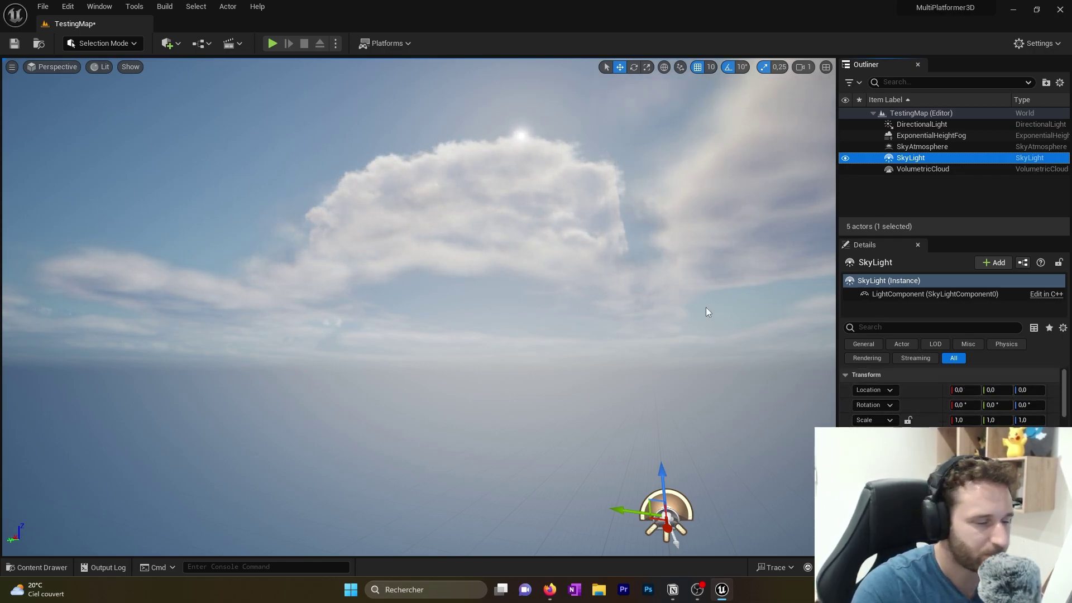
Step: Clear the SkyLight selection and add a Cube shape to the level
{"action": "right_click_drag", "start_coordinate": [560, 214], "coordinate": [719, 318]}
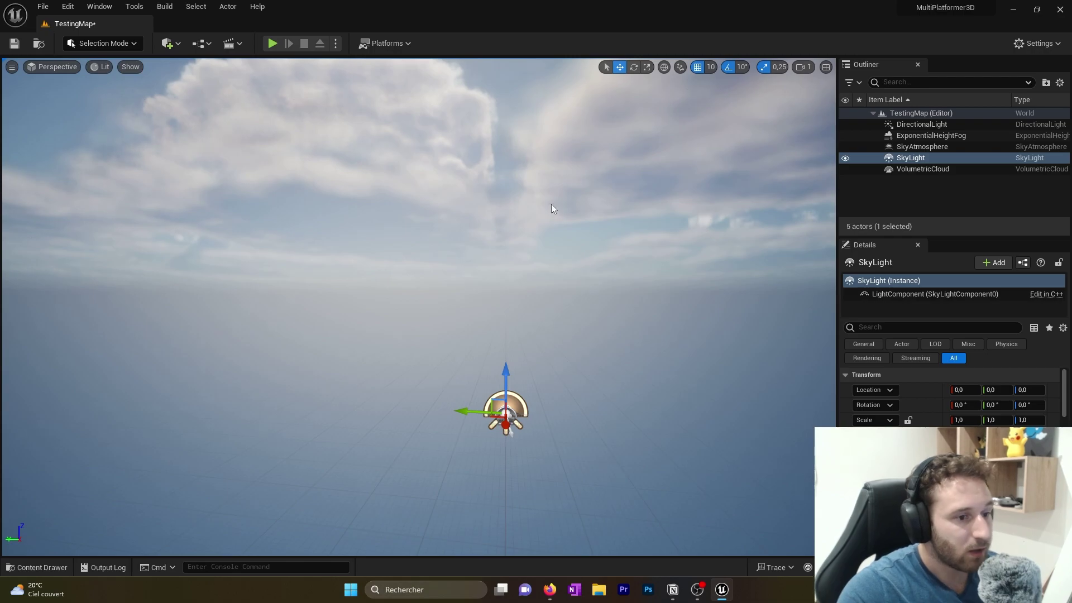
{"action": "right_click_drag", "start_coordinate": [529, 222], "coordinate": [544, 235]}
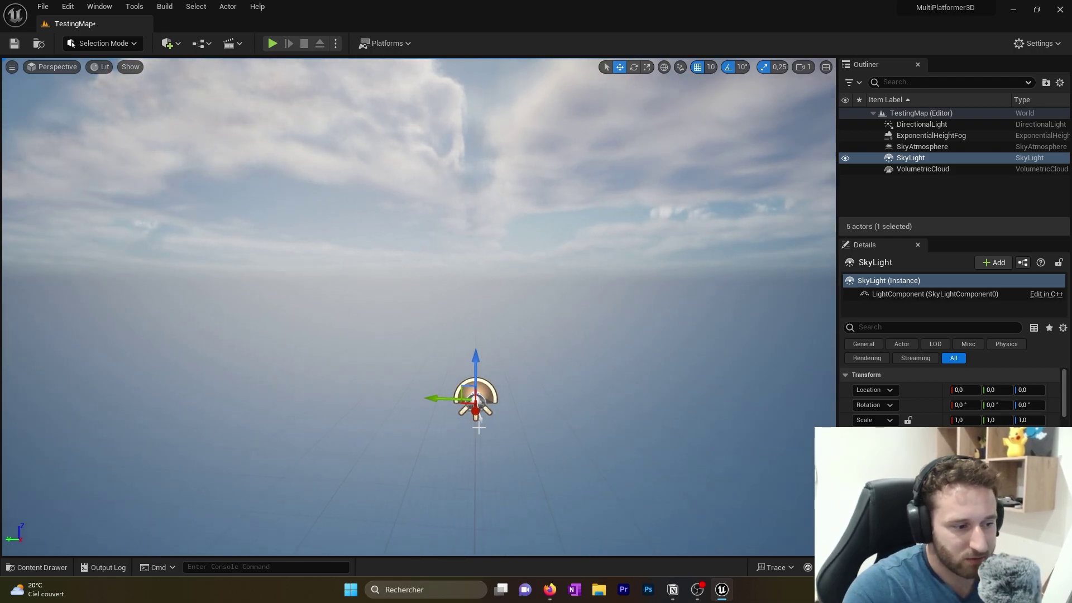
{"action": "left_click", "coordinate": [494, 456]}
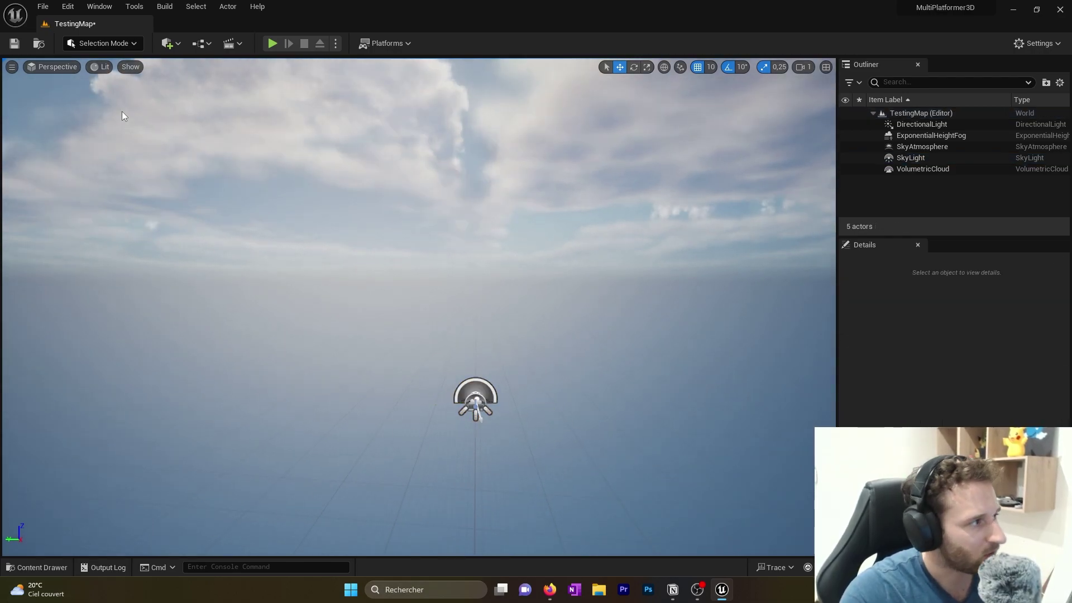
{"action": "left_click", "coordinate": [179, 44]}
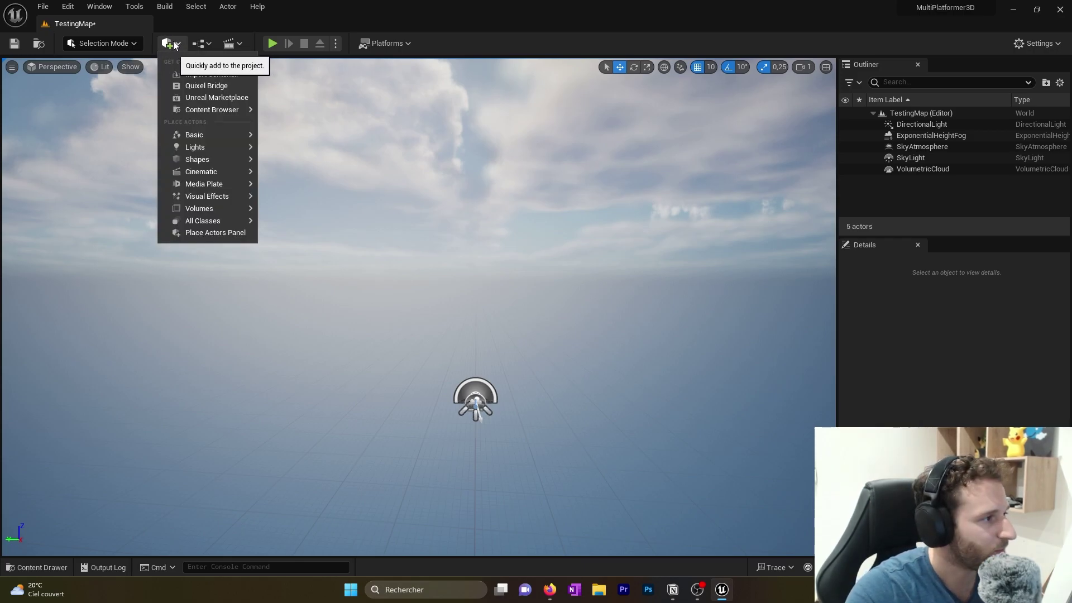
{"action": "mouse_move", "coordinate": [199, 142]}
{"action": "mouse_move", "coordinate": [205, 161]}
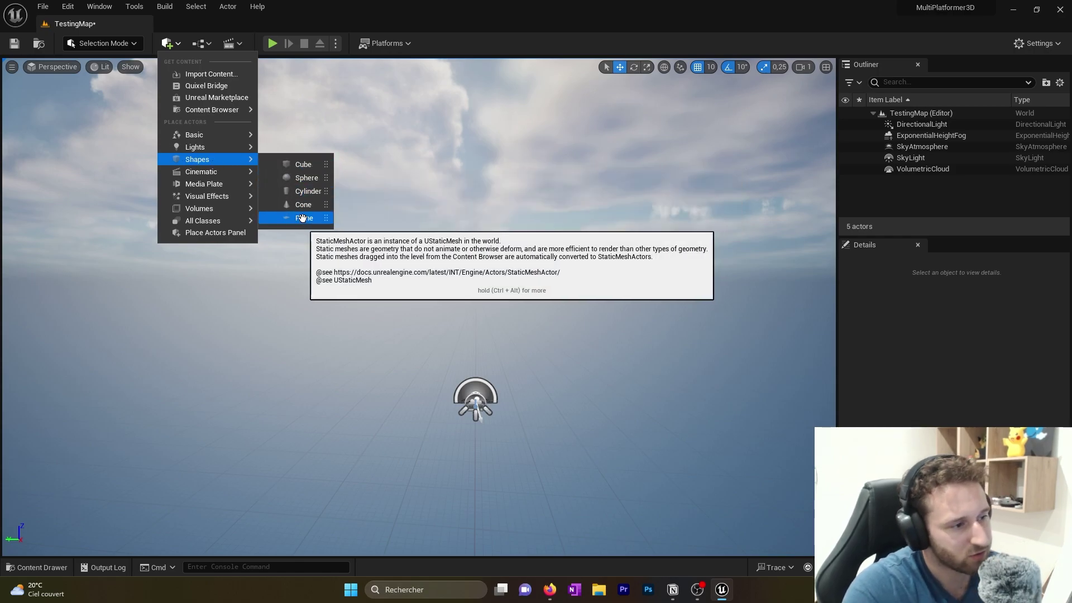
{"action": "left_click", "coordinate": [303, 164]}
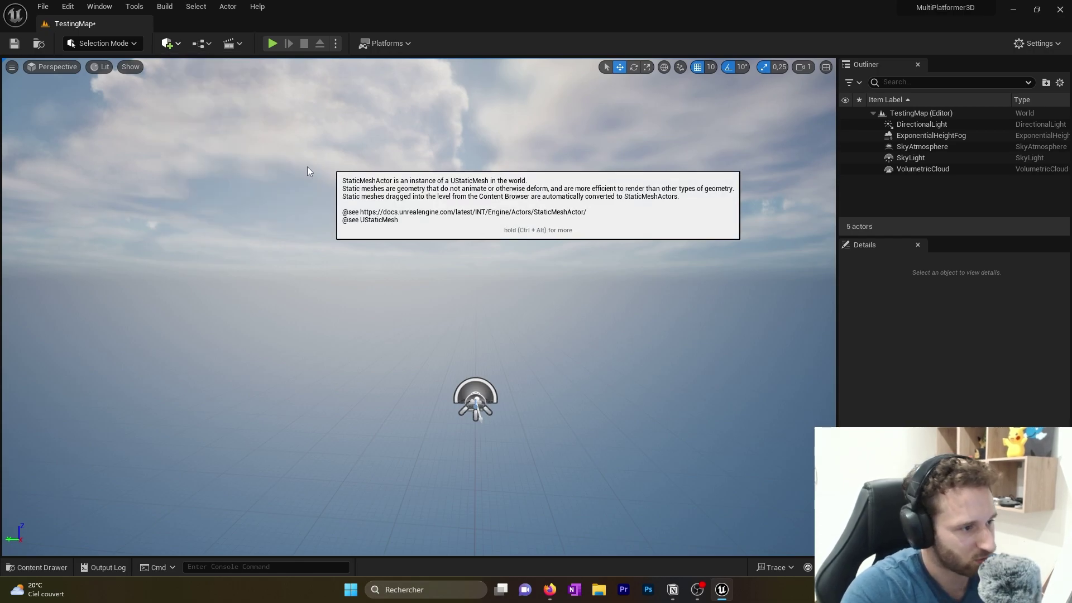
{"action": "right_click_drag", "start_coordinate": [549, 323], "coordinate": [548, 322]}
{"action": "key", "text": "d"}
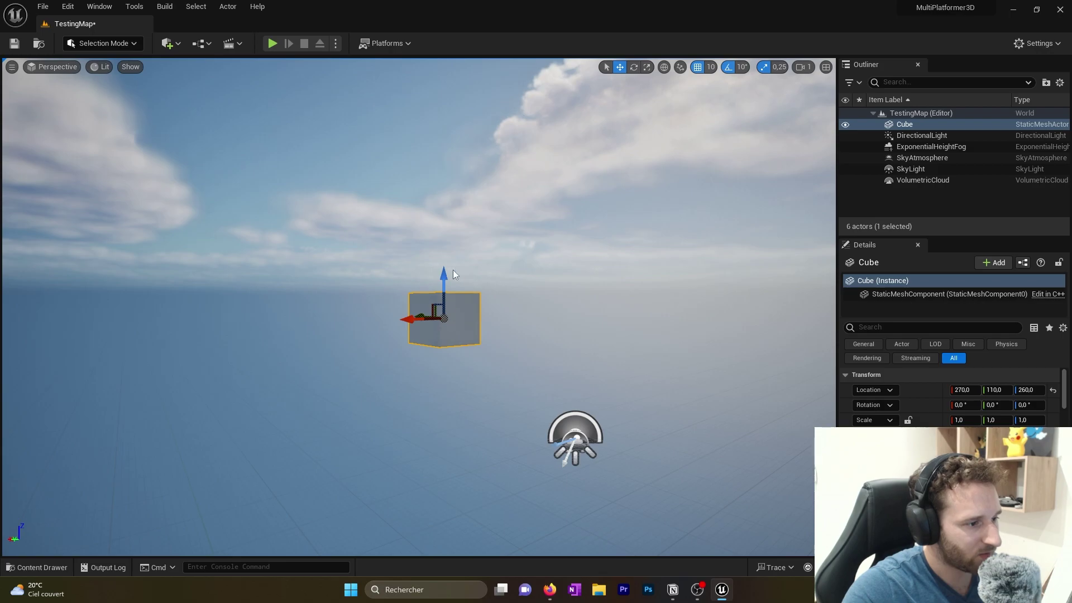
Step: Move the cube to location X -10, Y 90, Z 280 above the SkyLight
{"action": "key", "text": "w"}
{"action": "right_click_drag", "start_coordinate": [443, 306], "coordinate": [469, 316]}
{"action": "key", "text": "s"}
{"action": "key", "text": "a"}
{"action": "key", "text": "d"}
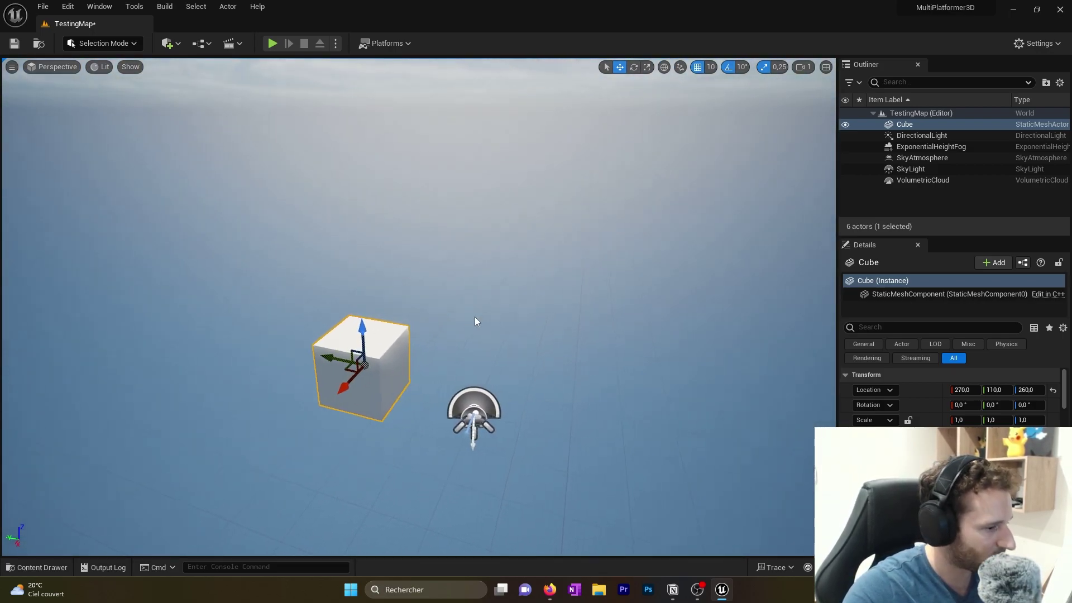
{"action": "right_click_drag", "start_coordinate": [493, 367], "coordinate": [531, 361]}
{"action": "right_click_drag", "start_coordinate": [531, 509], "coordinate": [479, 472]}
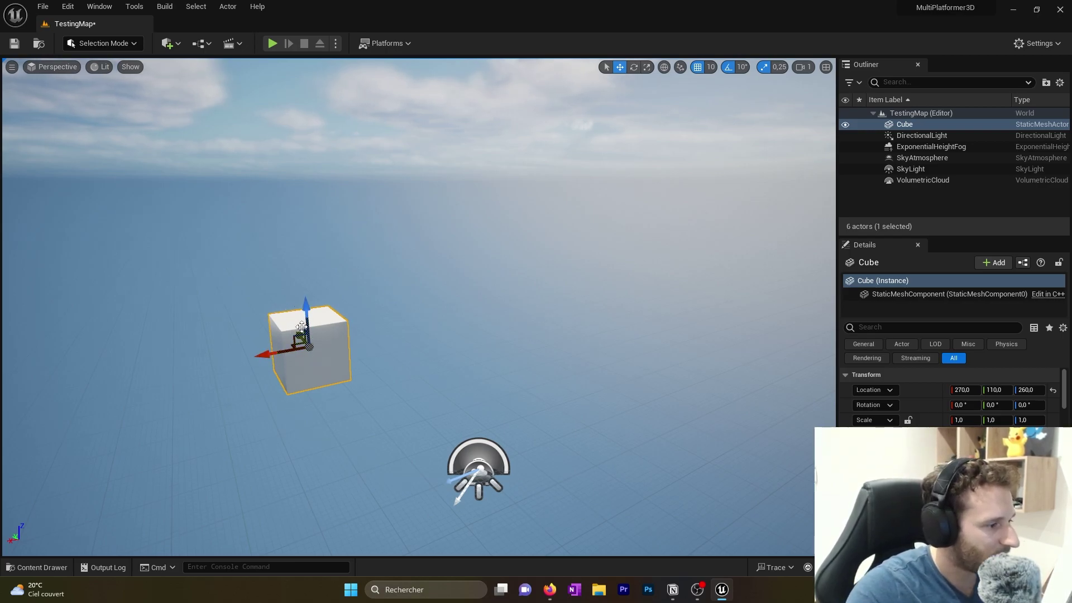
{"action": "left_click_drag", "start_coordinate": [273, 357], "coordinate": [454, 351]}
{"action": "mouse_move", "coordinate": [491, 276]}
{"action": "left_mouse_down"}
{"action": "mouse_move", "coordinate": [490, 309]}
{"action": "mouse_move", "coordinate": [489, 263]}
{"action": "left_mouse_up"}
{"action": "left_click_drag", "start_coordinate": [458, 310], "coordinate": [462, 341]}
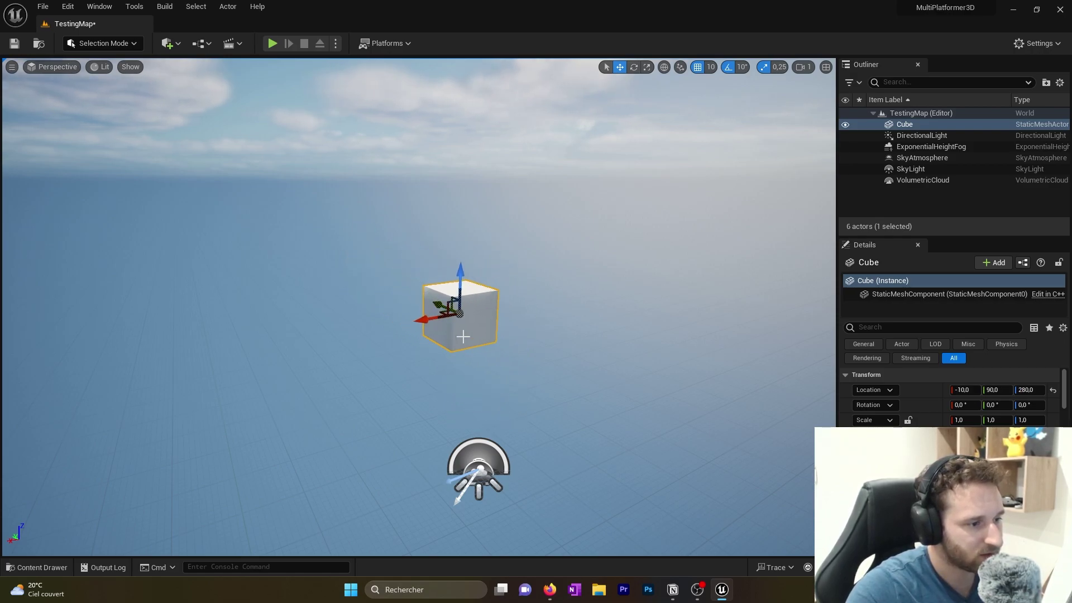
Step: Scale the cube to 15.25 × 13.75 × 0.25 to turn it into a wide, flat floor
{"action": "left_click", "coordinate": [634, 67]}
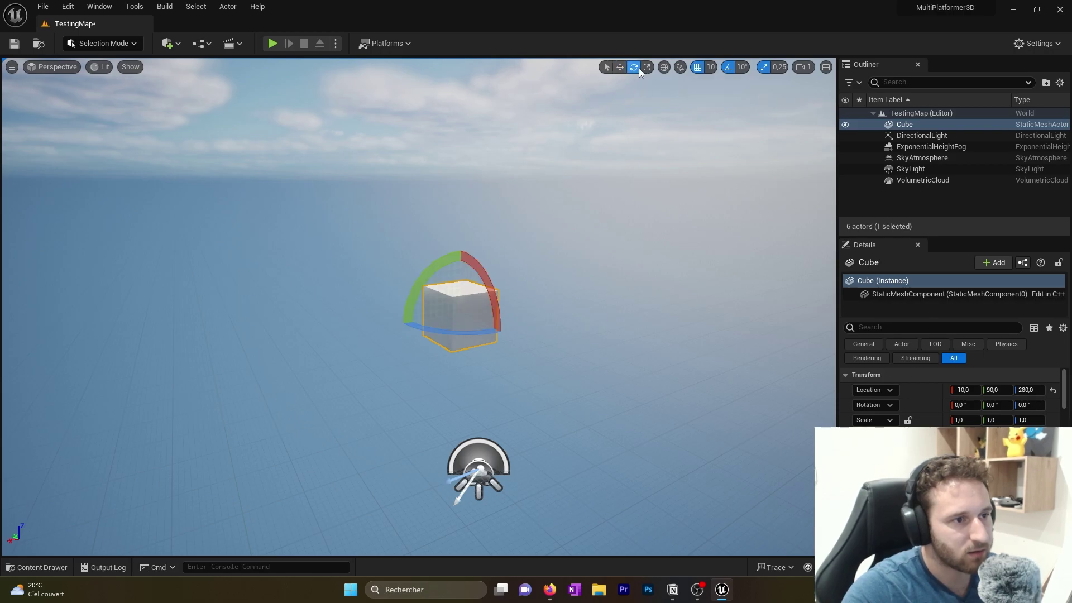
{"action": "mouse_move", "coordinate": [441, 333]}
{"action": "left_mouse_down"}
{"action": "mouse_move", "coordinate": [402, 335]}
{"action": "mouse_move", "coordinate": [441, 333]}
{"action": "left_mouse_up"}
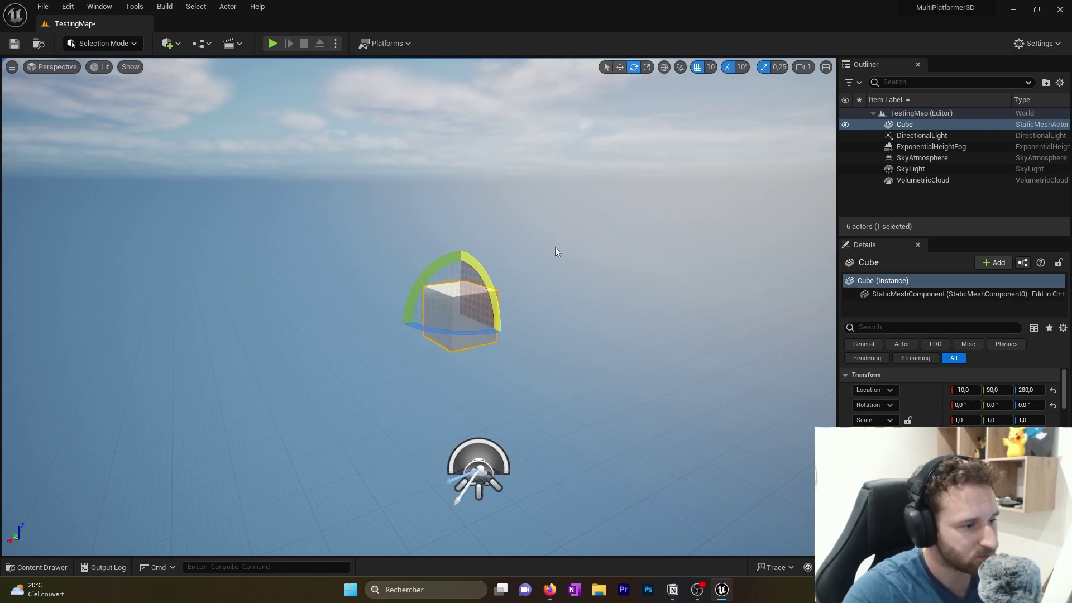
{"action": "left_click", "coordinate": [648, 68]}
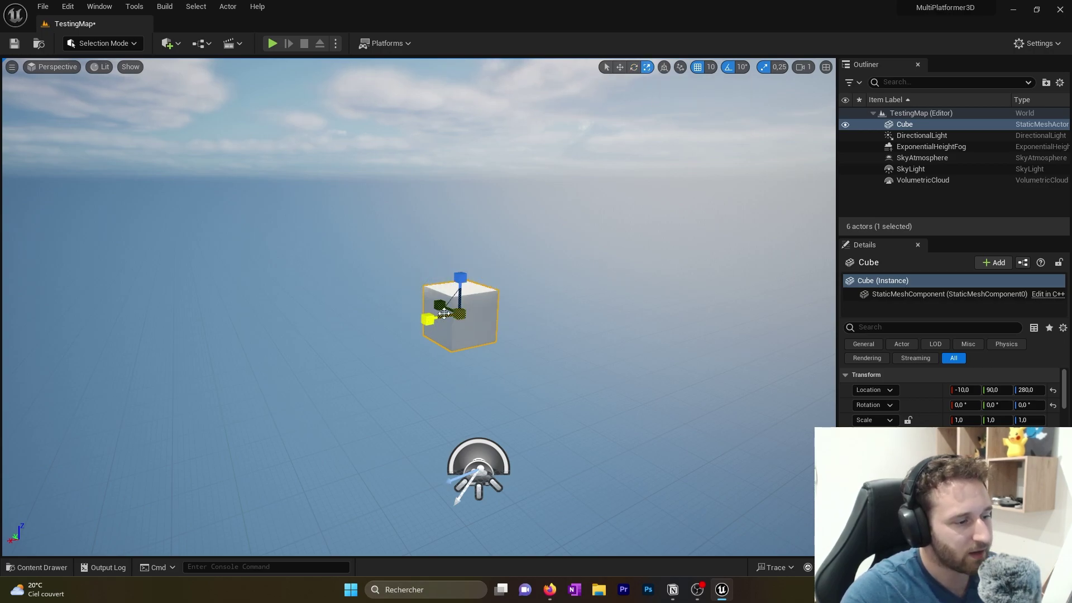
{"action": "right_click_drag", "start_coordinate": [506, 368], "coordinate": [346, 447]}
{"action": "left_click_drag", "start_coordinate": [502, 297], "coordinate": [548, 287]}
{"action": "left_click_drag", "start_coordinate": [478, 315], "coordinate": [527, 328]}
Step: Lower the flattened cube to Z -210 so it lies beneath the SkyLight
{"action": "left_click", "coordinate": [619, 67]}
{"action": "right_click_drag", "start_coordinate": [616, 83], "coordinate": [600, 206]}
{"action": "left_click_drag", "start_coordinate": [482, 237], "coordinate": [487, 360]}
{"action": "mouse_move", "coordinate": [559, 381]}
{"action": "right_mouse_down"}
{"action": "mouse_move", "coordinate": [513, 368]}
{"action": "mouse_move", "coordinate": [552, 385]}
{"action": "mouse_move", "coordinate": [491, 341]}
{"action": "mouse_move", "coordinate": [547, 385]}
{"action": "mouse_move", "coordinate": [614, 380]}
{"action": "mouse_move", "coordinate": [552, 380]}
{"action": "mouse_move", "coordinate": [566, 378]}
{"action": "right_mouse_up"}
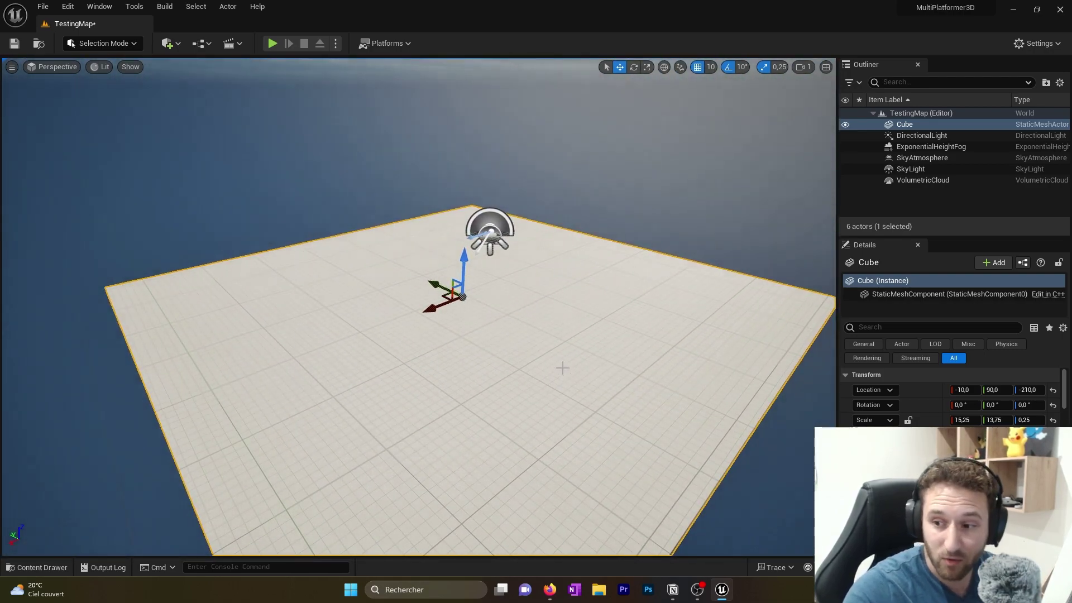
{"action": "right_click_drag", "start_coordinate": [468, 337], "coordinate": [493, 367]}
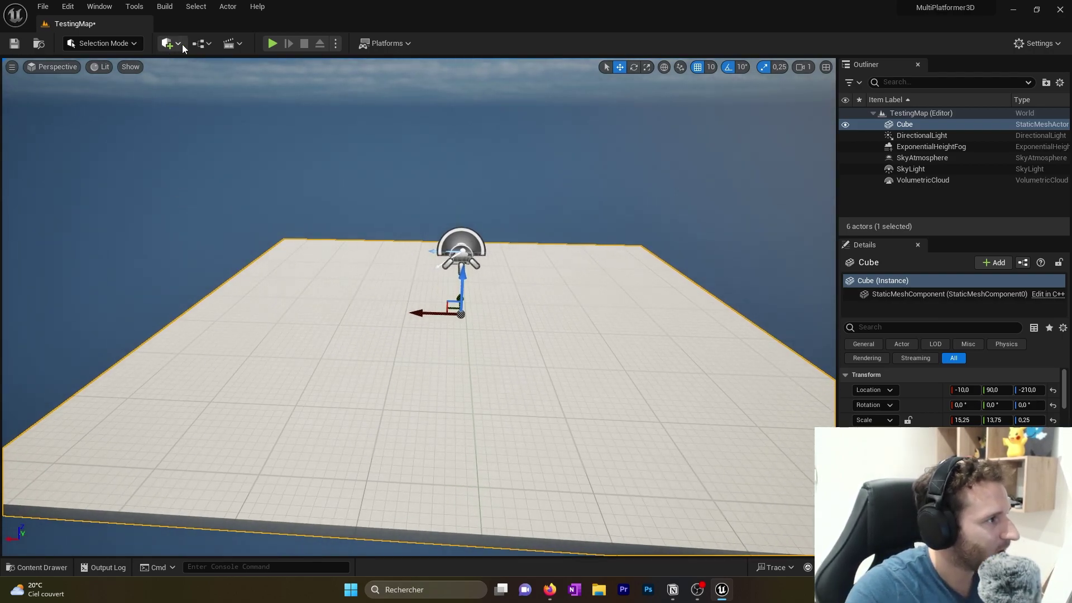
Step: Search the placeable actors for "player start" and place a Player Start on the floor at about X -170, Y -240
{"action": "left_click", "coordinate": [166, 44]}
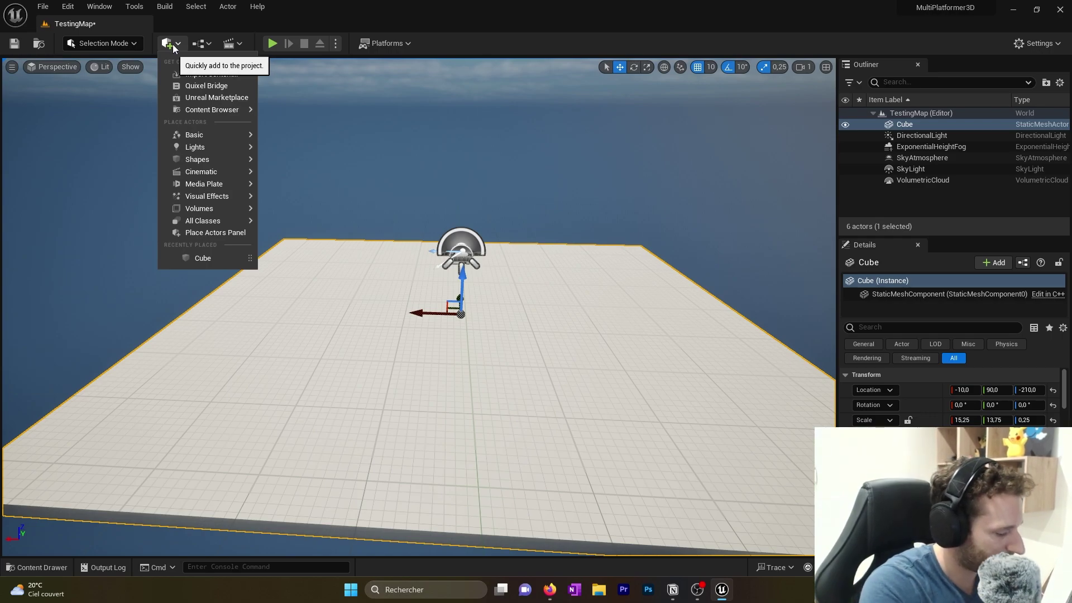
{"action": "type", "text": "Player"}
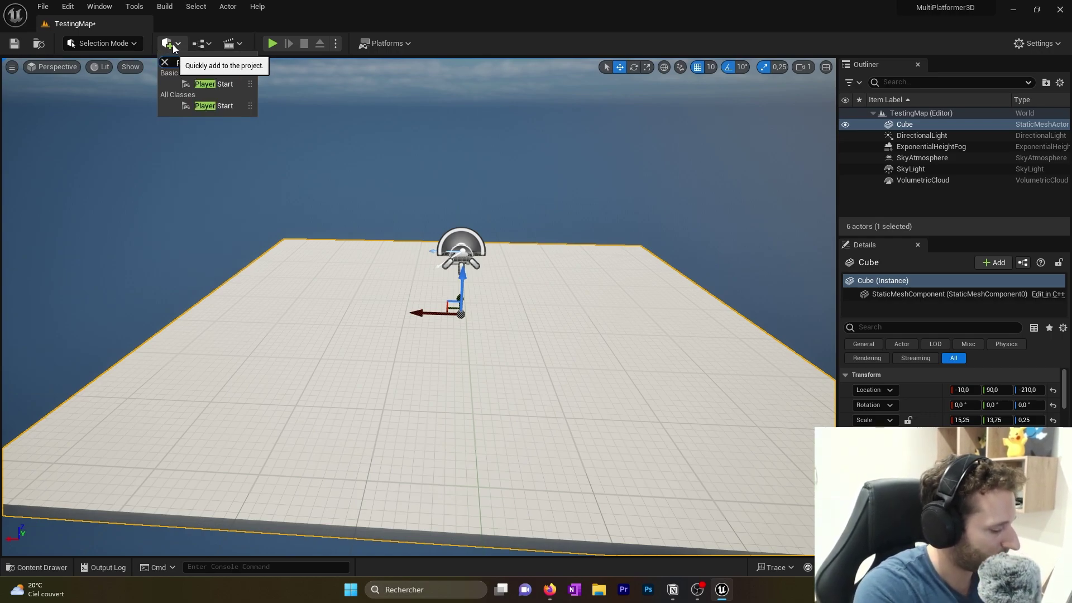
{"action": "type", "text": " start"}
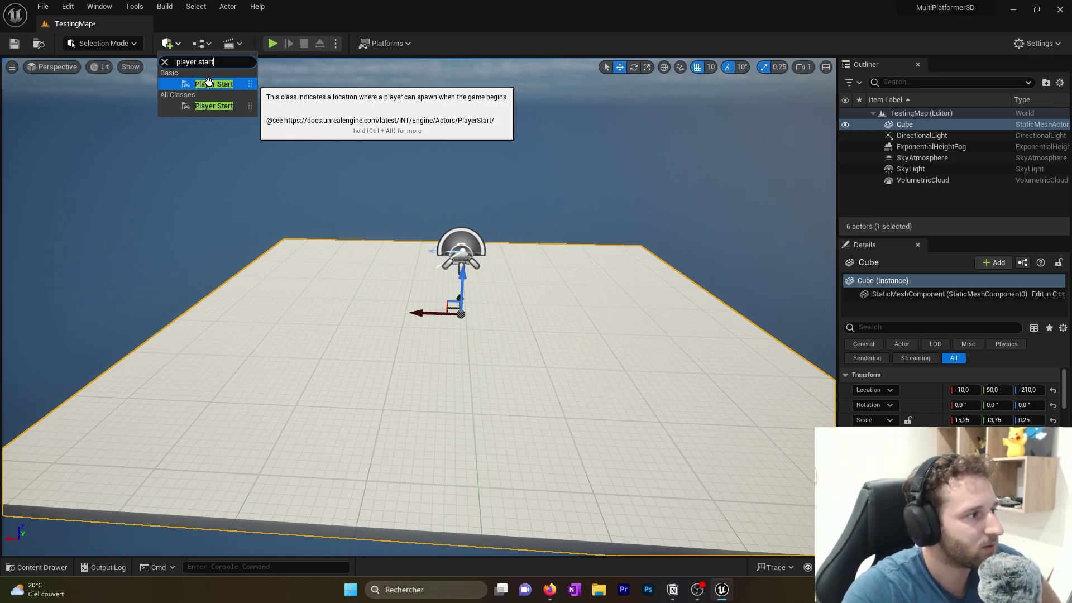
{"action": "left_click_drag", "start_coordinate": [190, 85], "coordinate": [547, 366]}
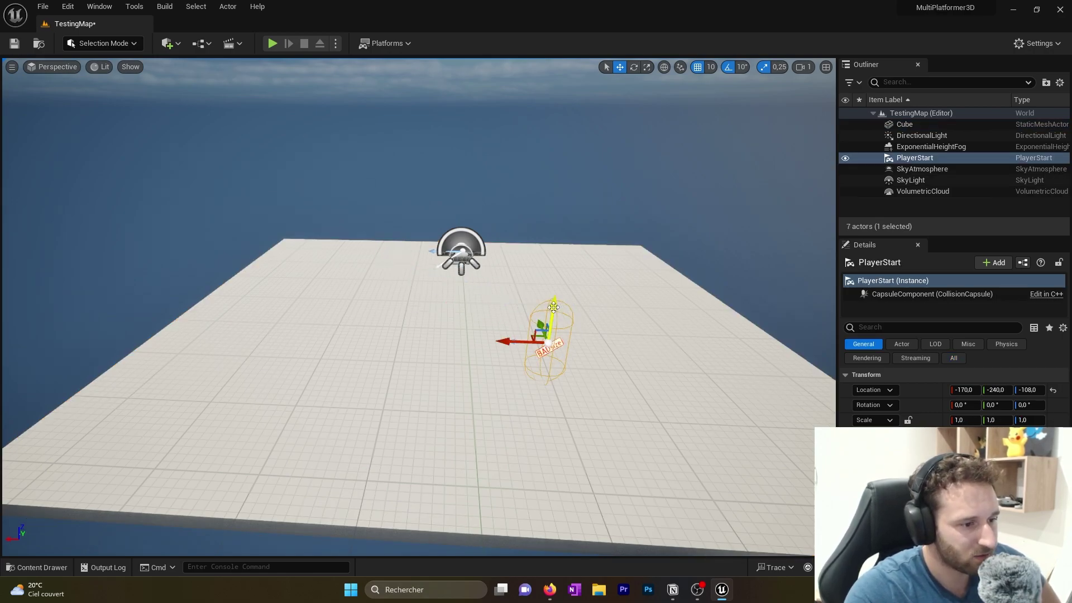
Step: Raise the PlayerStart to Z -98 and move it along X to -600, near the floor's edge
{"action": "left_click_drag", "start_coordinate": [553, 305], "coordinate": [553, 311]}
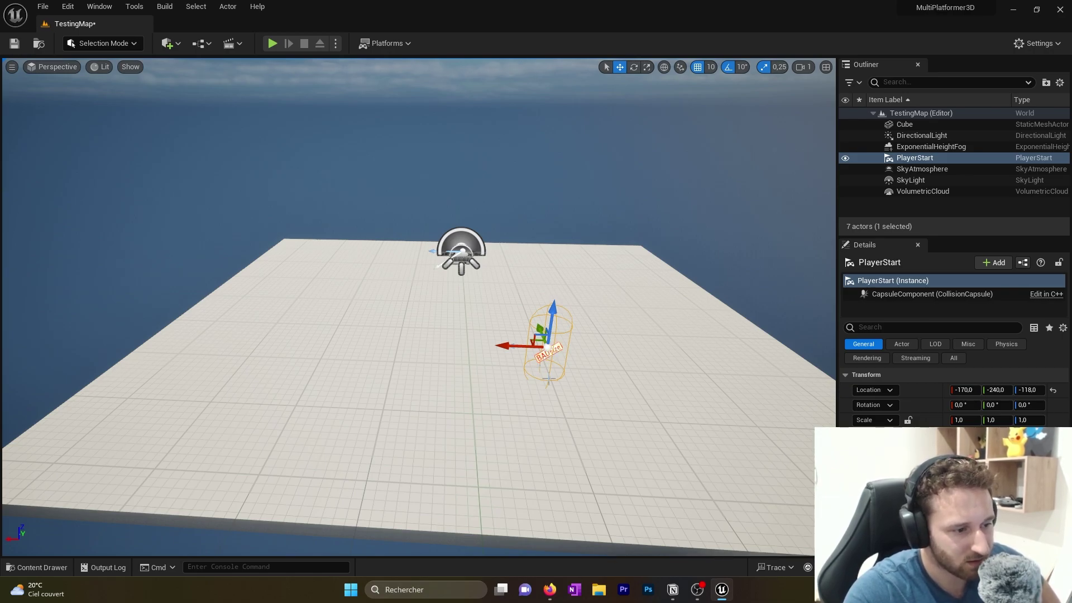
{"action": "left_click_drag", "start_coordinate": [550, 310], "coordinate": [553, 303]}
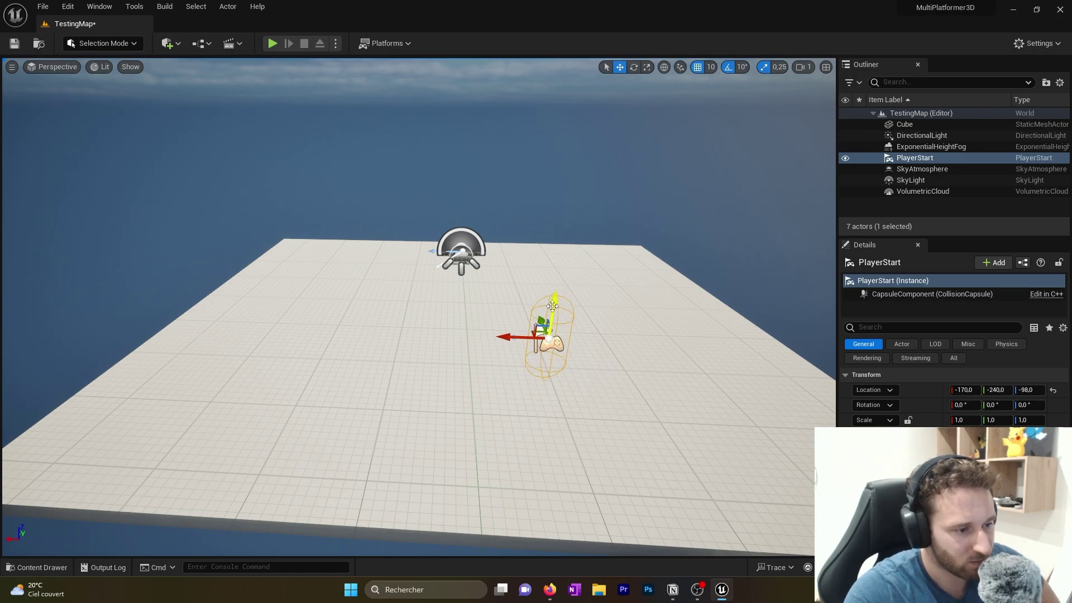
{"action": "right_click_drag", "start_coordinate": [503, 412], "coordinate": [515, 372]}
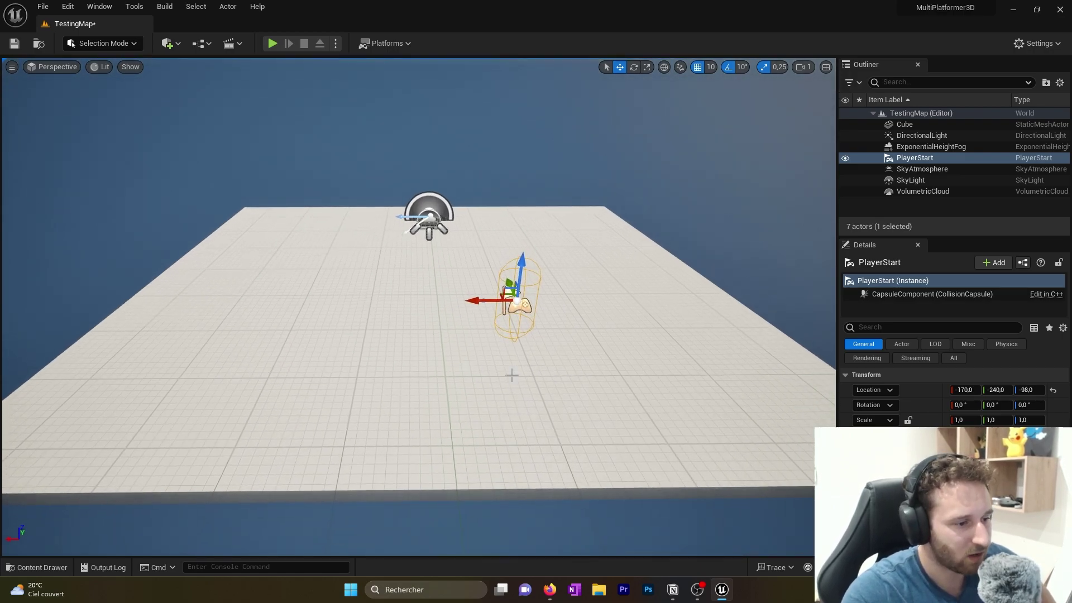
{"action": "left_click_drag", "start_coordinate": [475, 302], "coordinate": [688, 299]}
{"action": "mouse_move", "coordinate": [600, 322]}
{"action": "right_mouse_down"}
{"action": "mouse_move", "coordinate": [620, 321]}
{"action": "mouse_move", "coordinate": [601, 322]}
{"action": "right_mouse_up"}
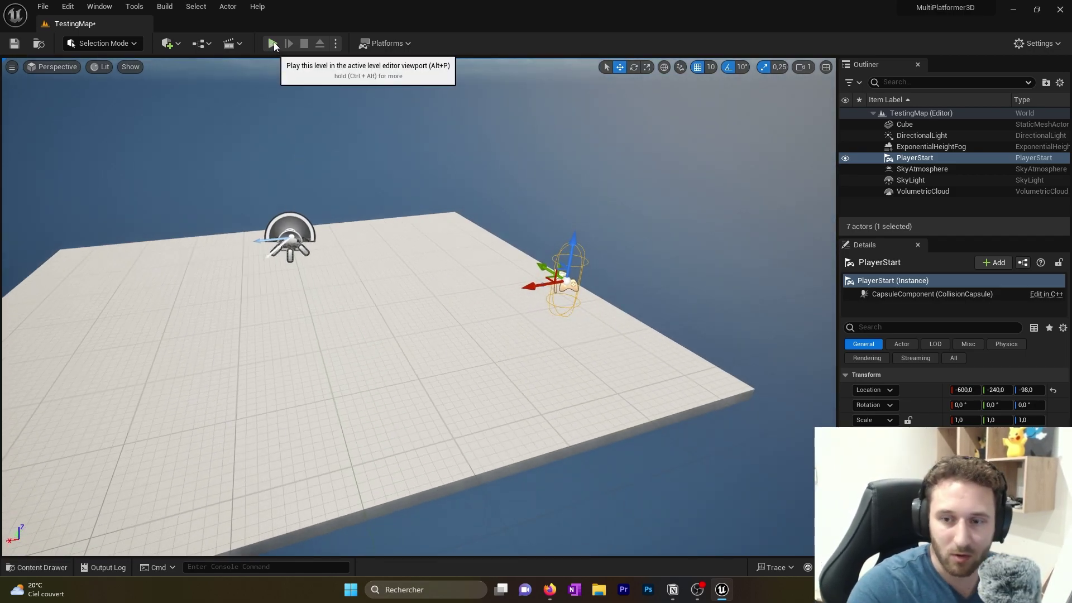
Step: Play-test the level from the PlayerStart, review the runtime actors, fly around, and stop; briefly replay it to check the spawn point
{"action": "left_click", "coordinate": [273, 43]}
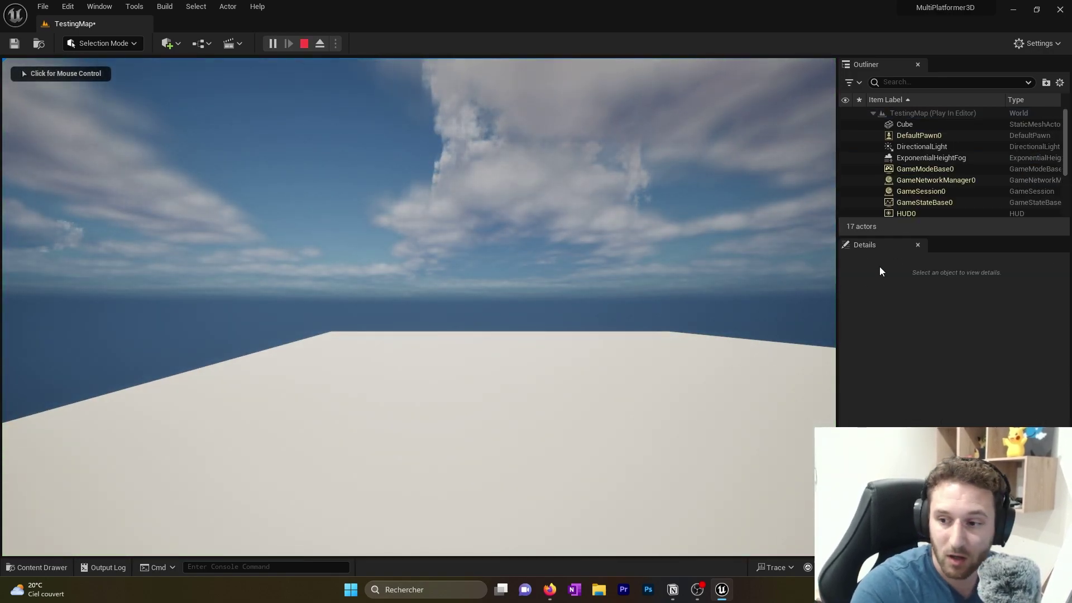
{"action": "scroll", "coordinate": [933, 192], "scroll_direction": "down", "scroll_amount": 3}
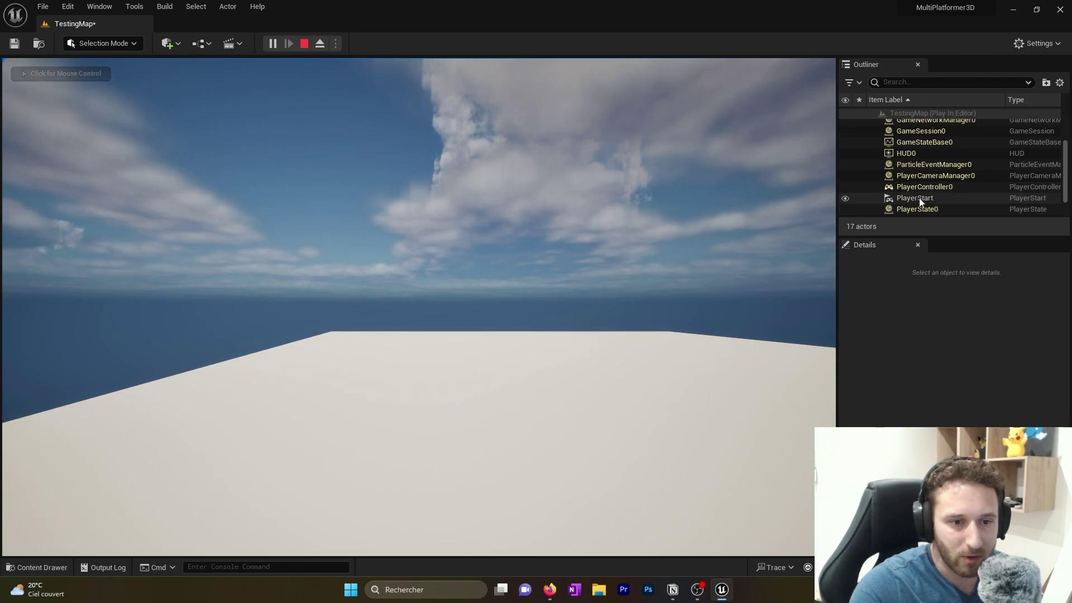
{"action": "left_click", "coordinate": [419, 395]}
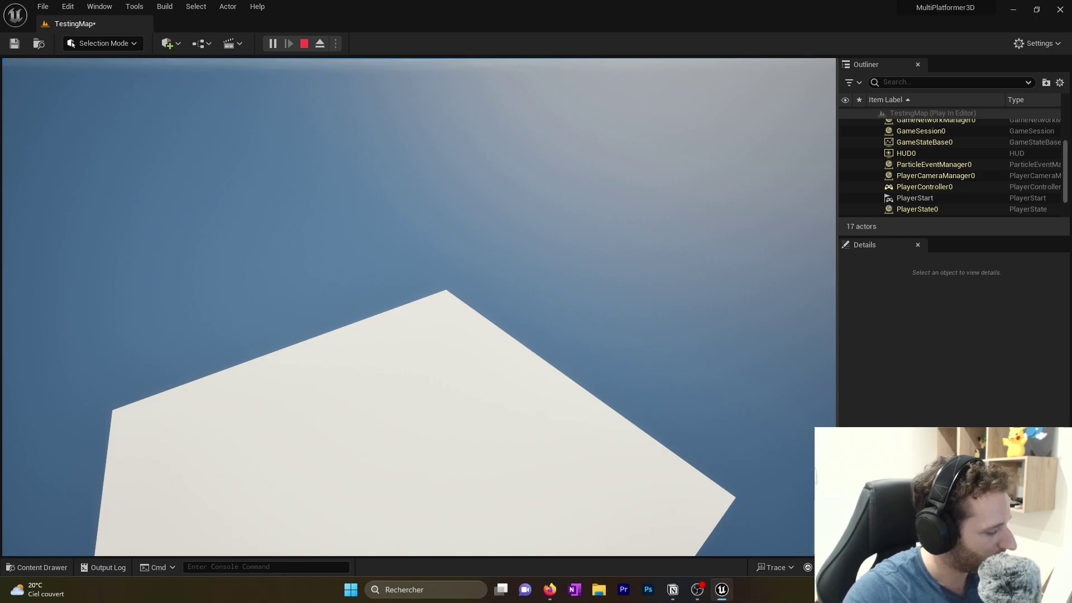
{"action": "key", "text": "shift+F1"}
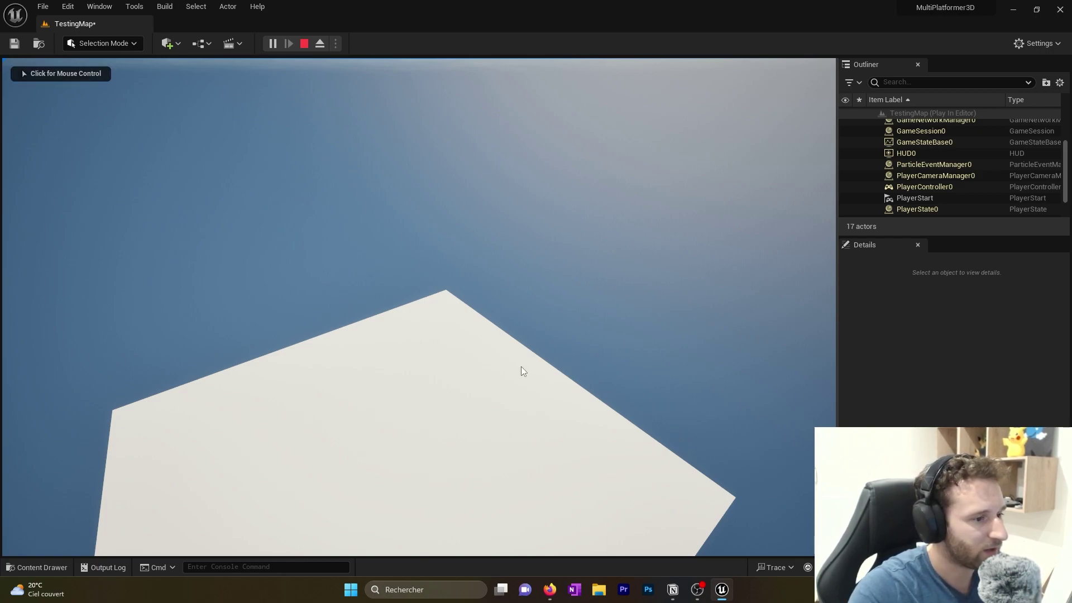
{"action": "left_click", "coordinate": [304, 44]}
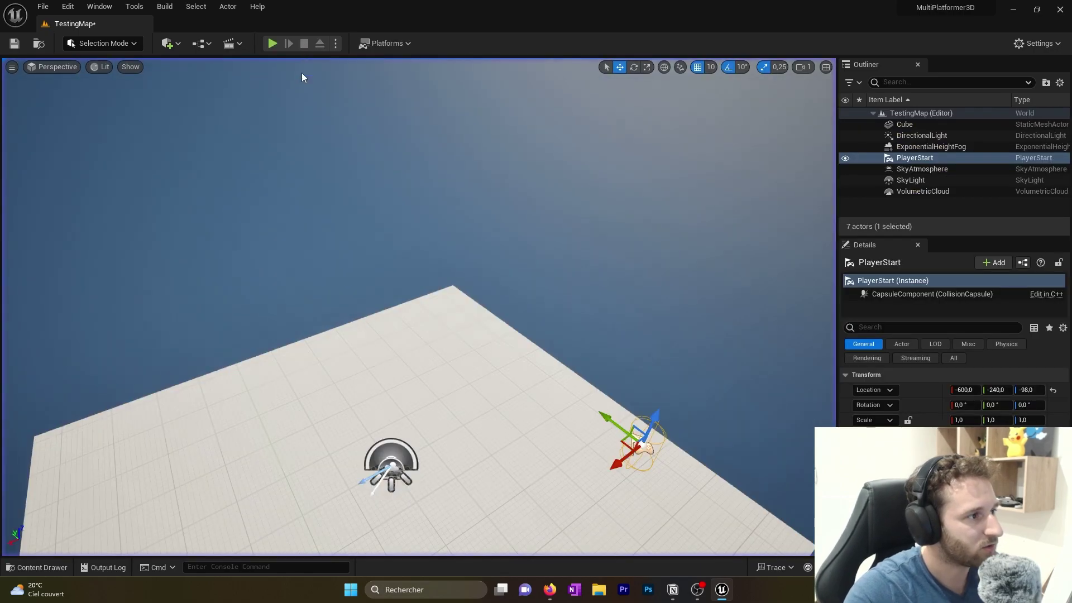
{"action": "left_click", "coordinate": [273, 44]}
{"action": "key", "text": "Escape"}
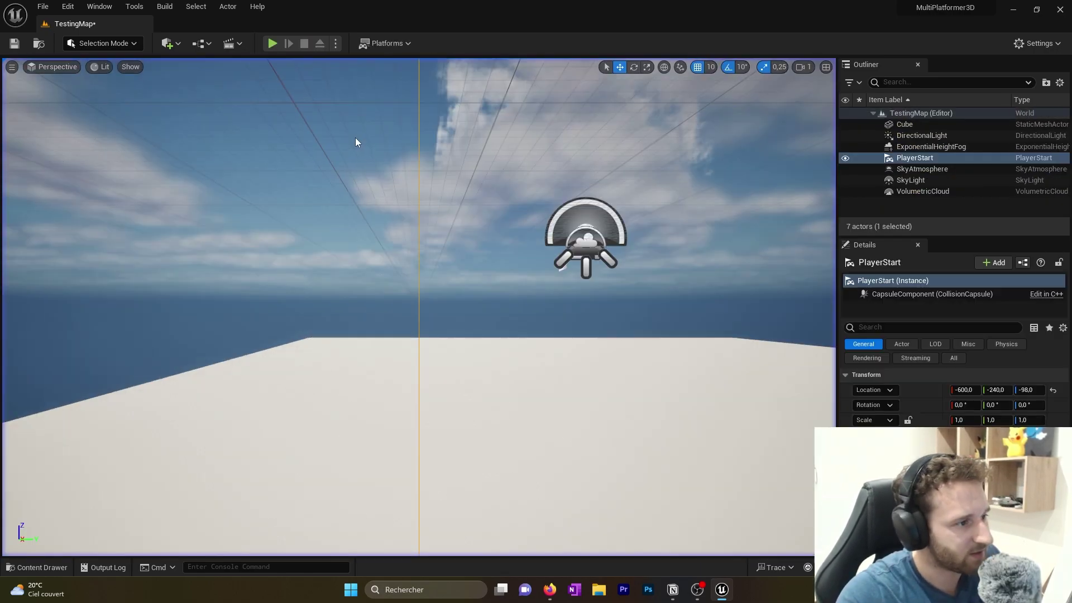
{"action": "right_click_drag", "start_coordinate": [595, 297], "coordinate": [771, 511]}
{"action": "key", "text": "w"}
{"action": "key", "text": "s"}
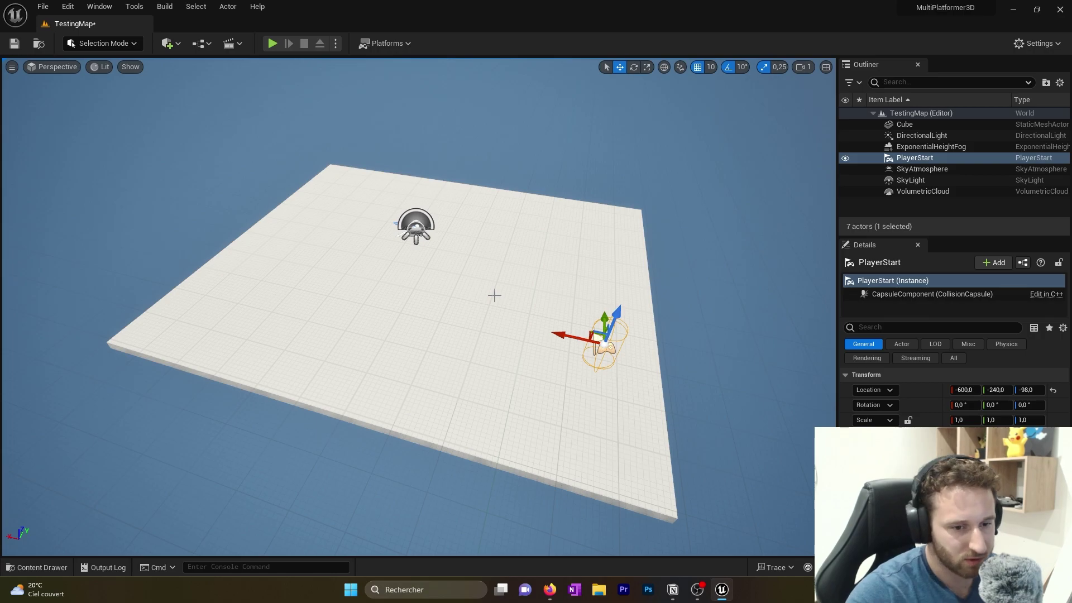
{"action": "left_click", "coordinate": [416, 312]}
{"action": "right_click_drag", "start_coordinate": [416, 313], "coordinate": [506, 335]}
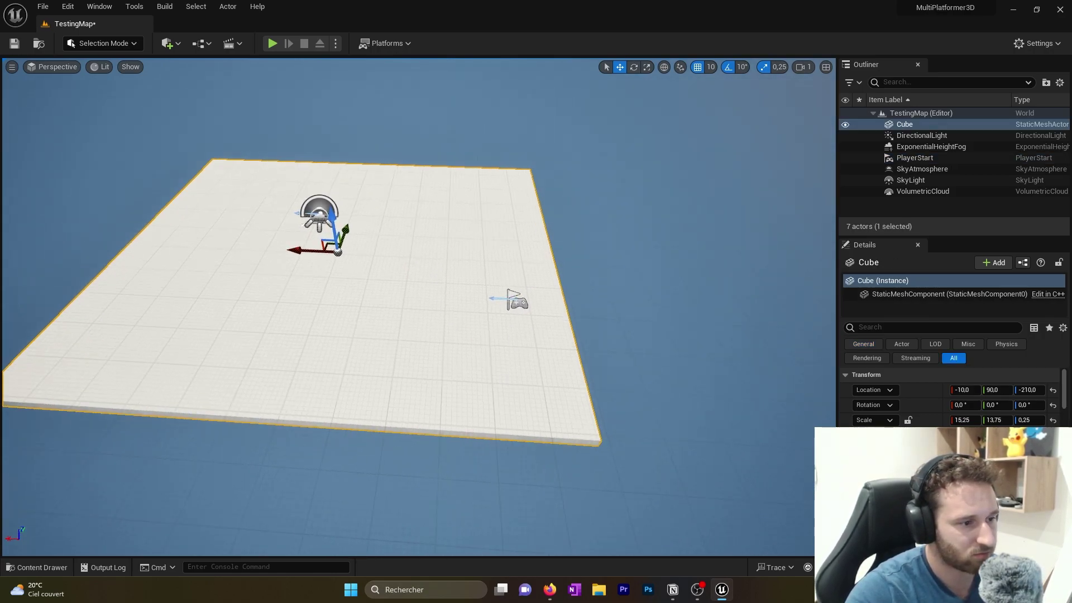
{"action": "left_click", "coordinate": [522, 314]}
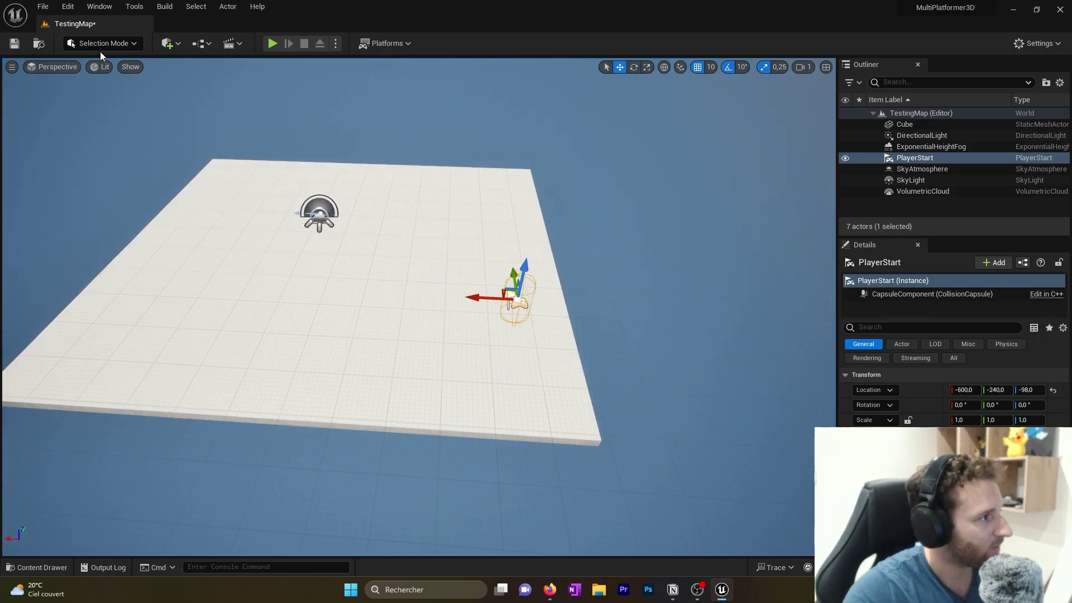
Step: Add the Third Person Blueprint feature pack to the project
{"action": "left_click", "coordinate": [31, 567]}
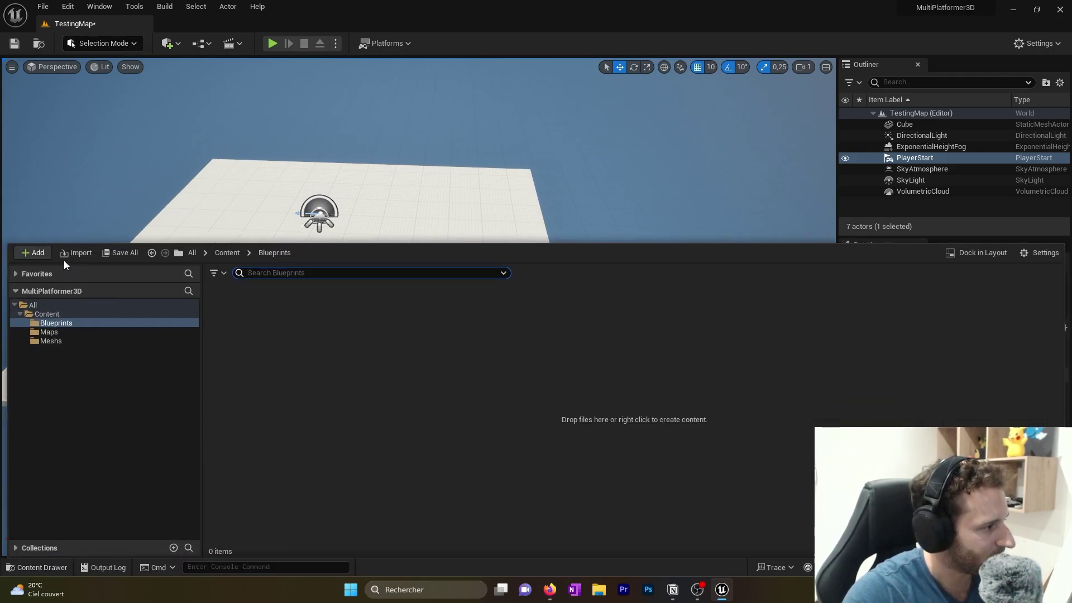
{"action": "left_click", "coordinate": [31, 252]}
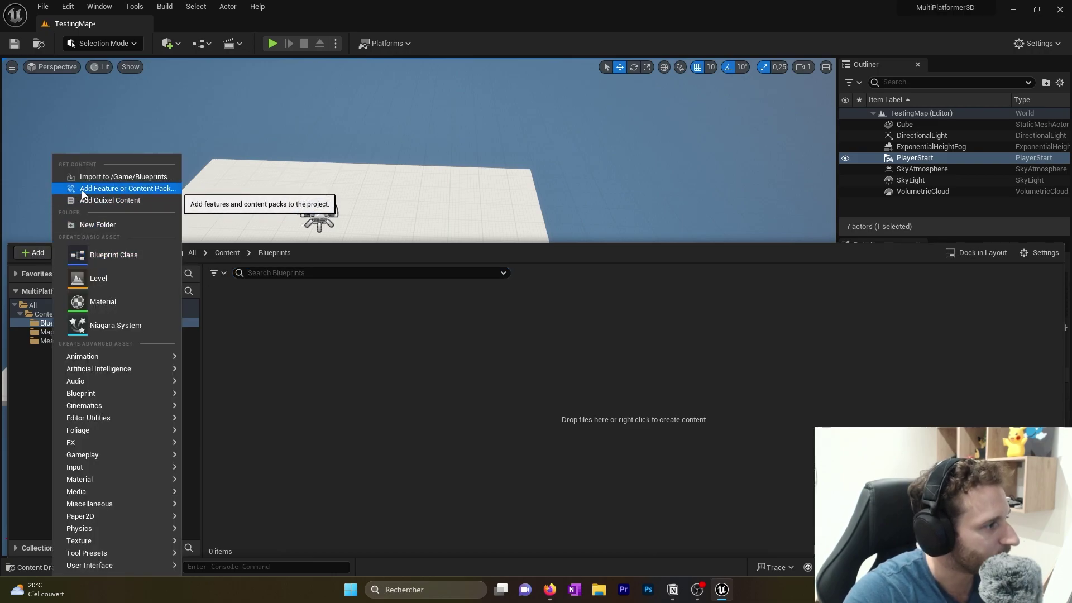
{"action": "left_click", "coordinate": [152, 190]}
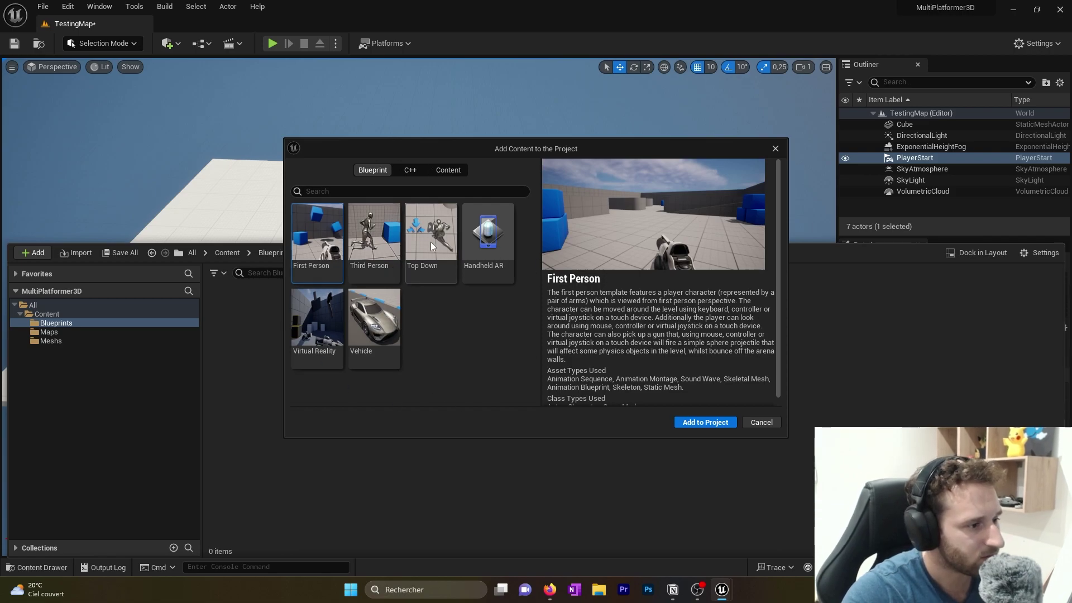
{"action": "left_click", "coordinate": [377, 252]}
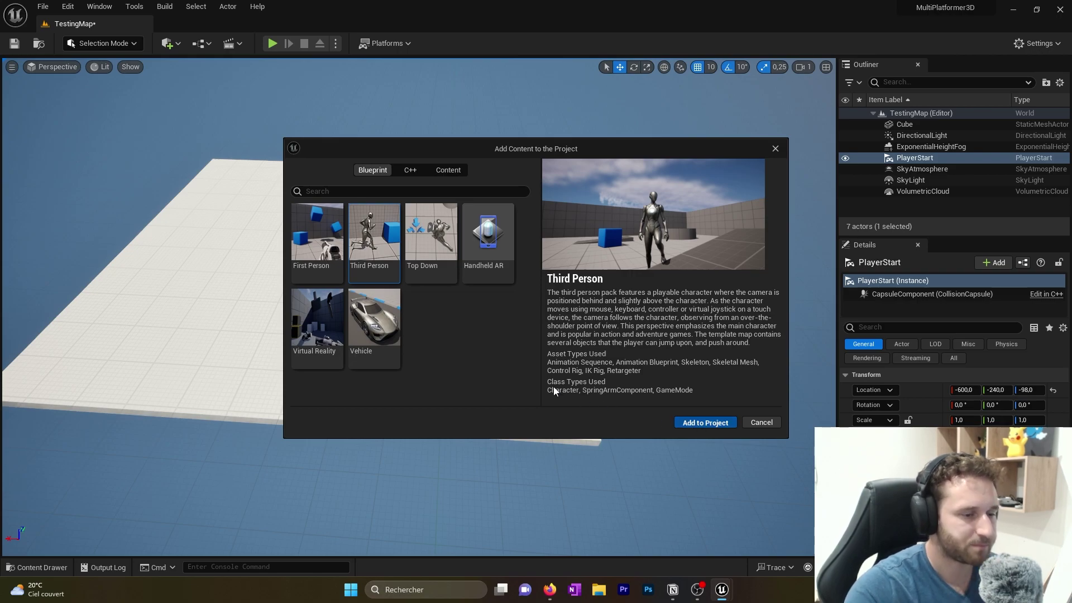
{"action": "left_click", "coordinate": [693, 426]}
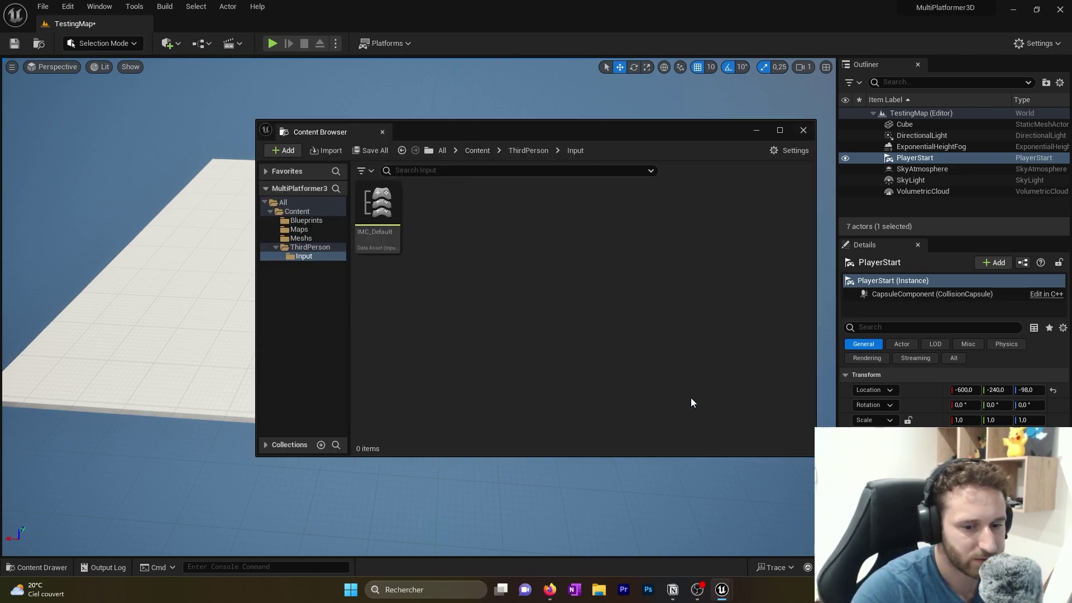
Step: Check the ThirdPerson Blueprints folder, and close the separate Content Browser window and the Add Content dialog
{"action": "left_click", "coordinate": [312, 274]}
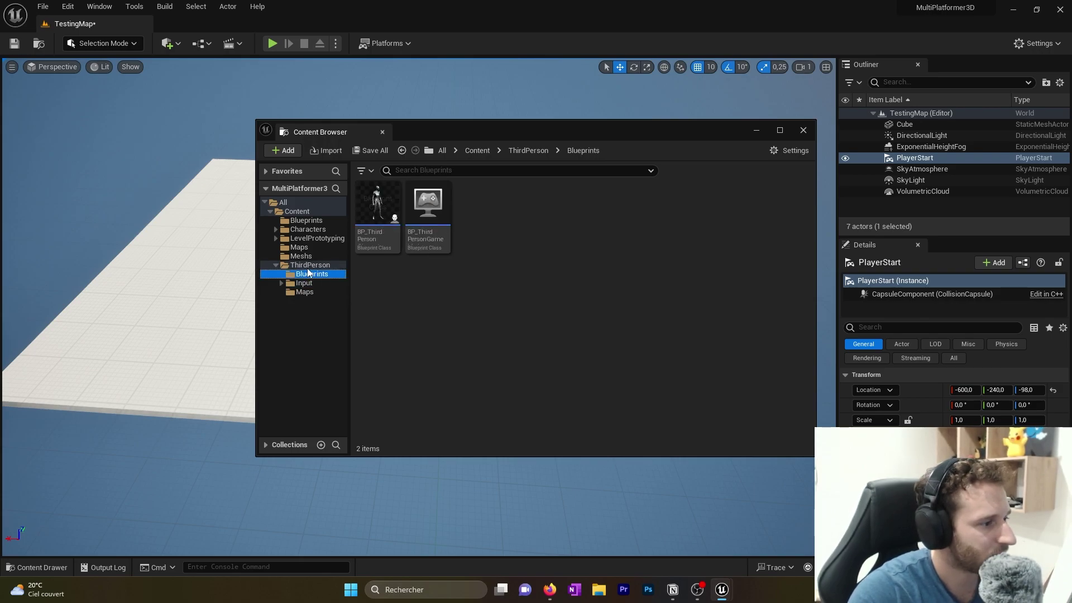
{"action": "left_click", "coordinate": [804, 132]}
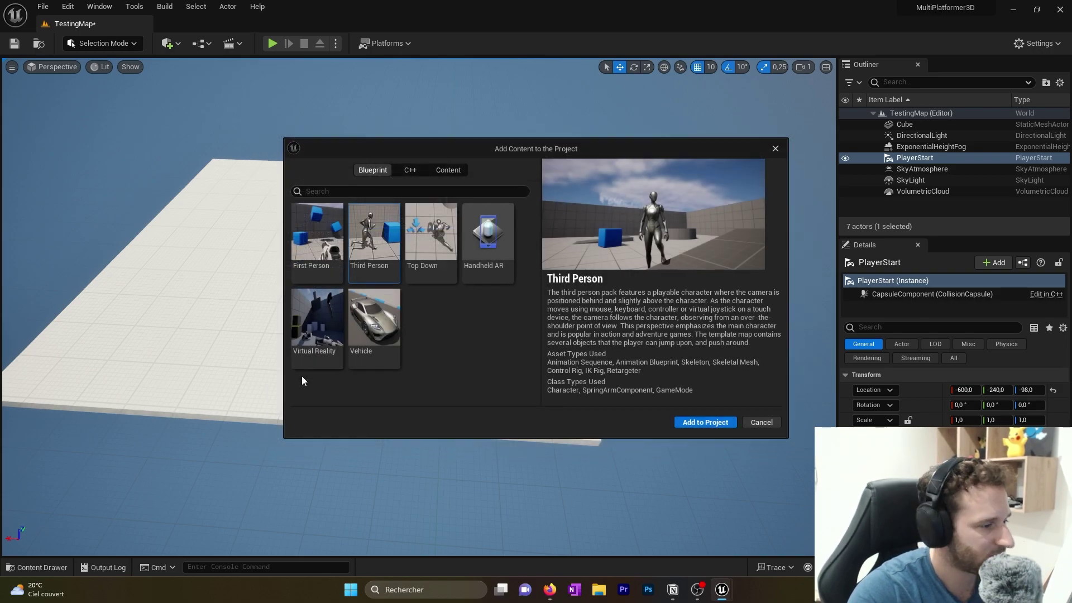
{"action": "left_click", "coordinate": [762, 422]}
Step: Open the ThirdPerson folder in the project content and look over its Blueprints, Input and Maps subfolders
{"action": "left_click", "coordinate": [60, 567]}
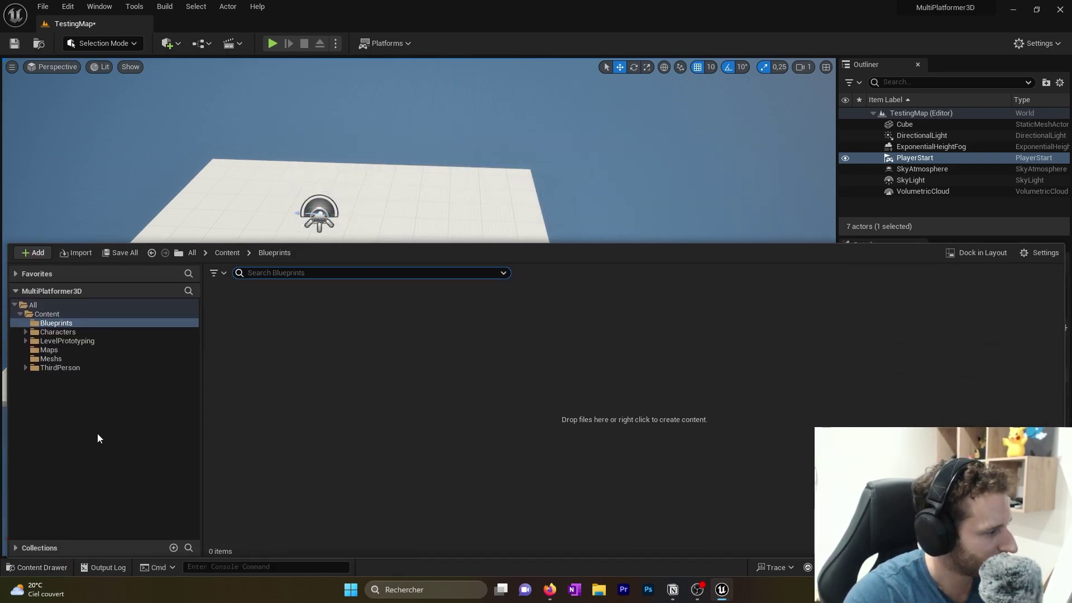
{"action": "left_click", "coordinate": [46, 368]}
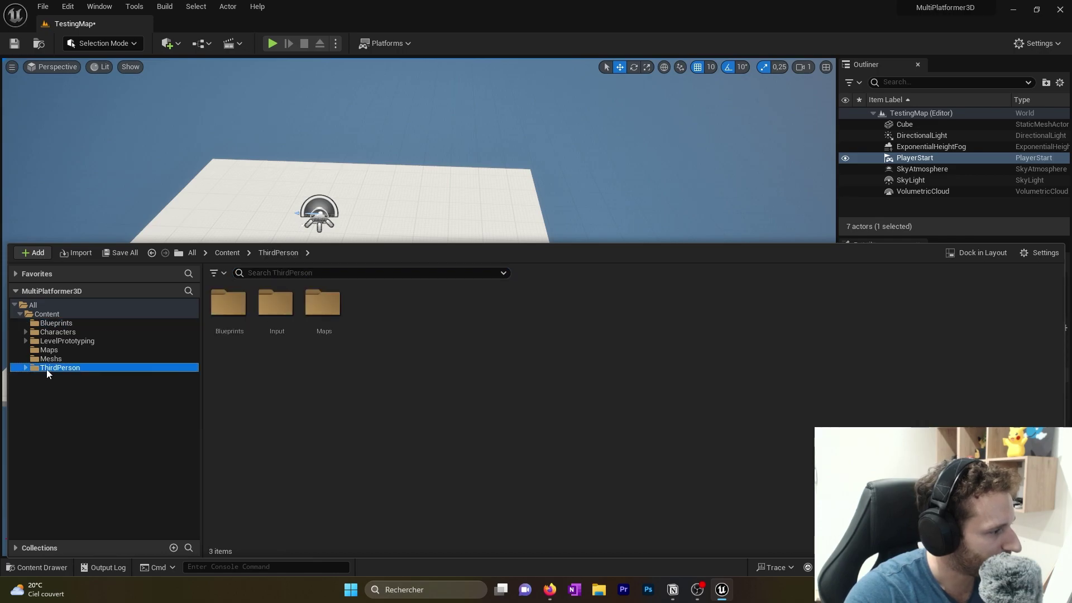
{"action": "left_click", "coordinate": [236, 311]}
{"action": "left_click", "coordinate": [280, 315]}
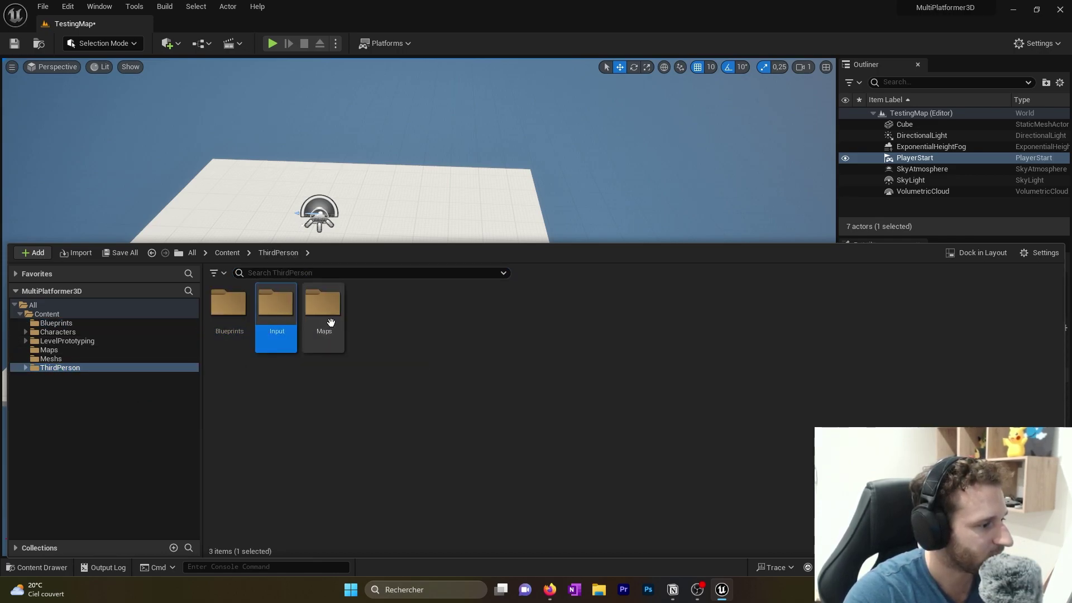
Step: Open BP_ThirdPersonGameMode from the ThirdPerson Blueprints folder and inspect the available choices for its Default Pawn Class
{"action": "left_click", "coordinate": [328, 317]}
{"action": "double_click", "coordinate": [236, 321]}
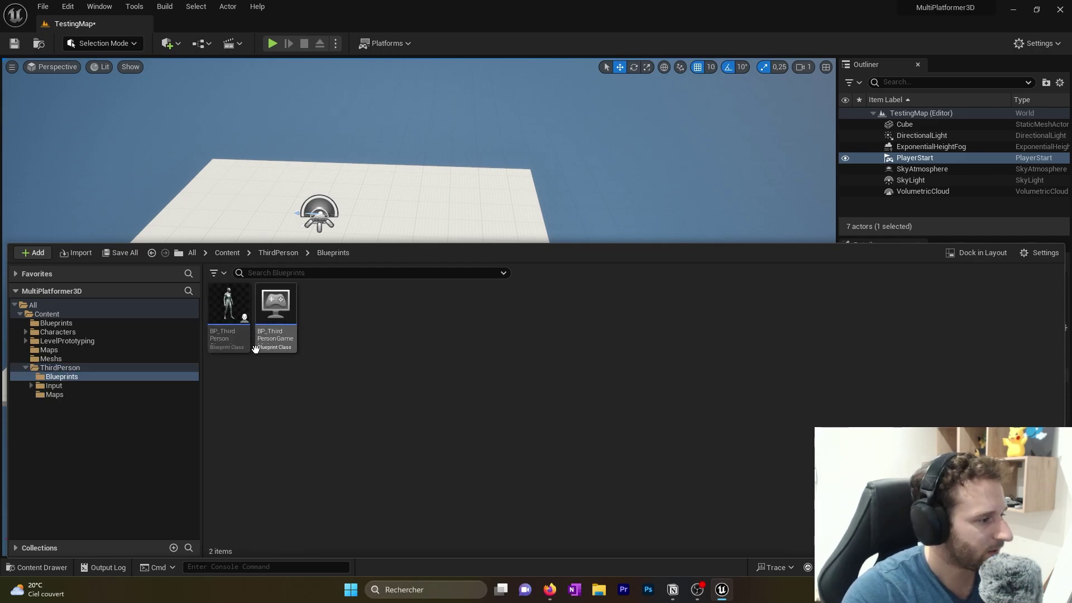
{"action": "left_click", "coordinate": [223, 335]}
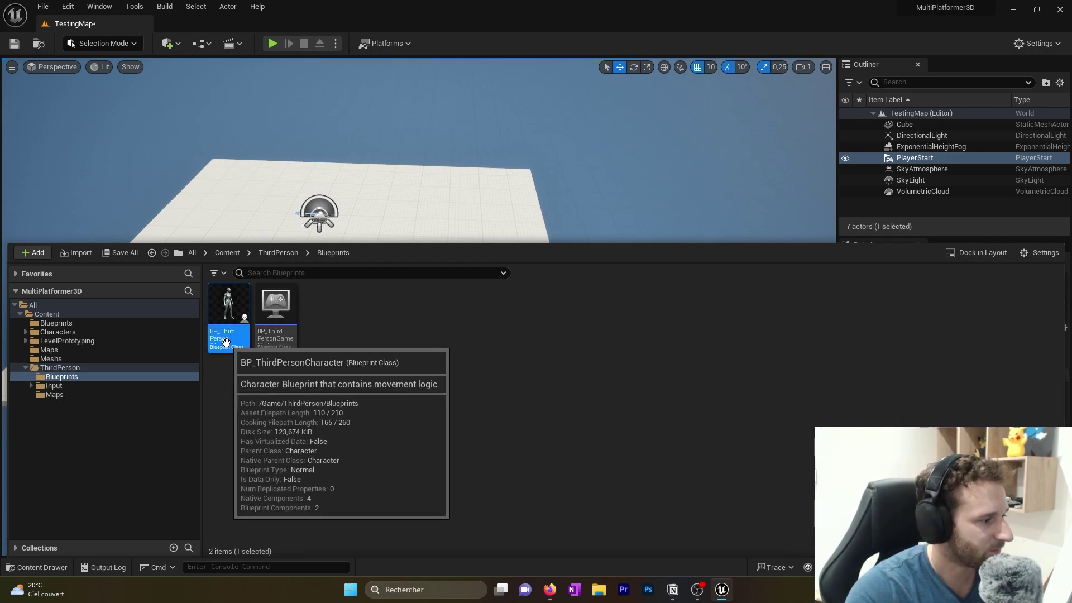
{"action": "left_click", "coordinate": [276, 339]}
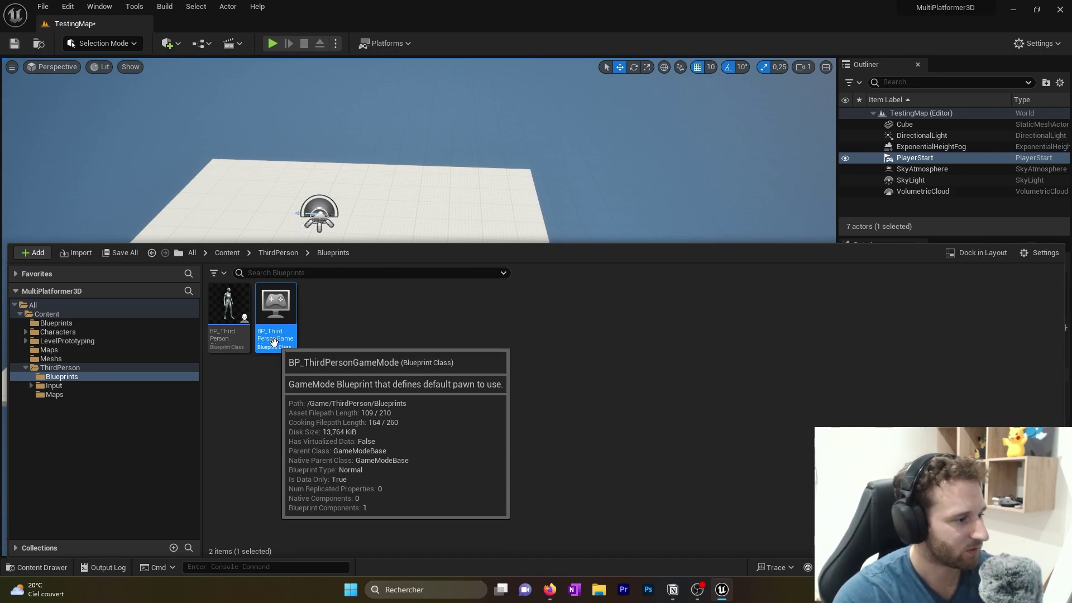
{"action": "double_click", "coordinate": [276, 339]}
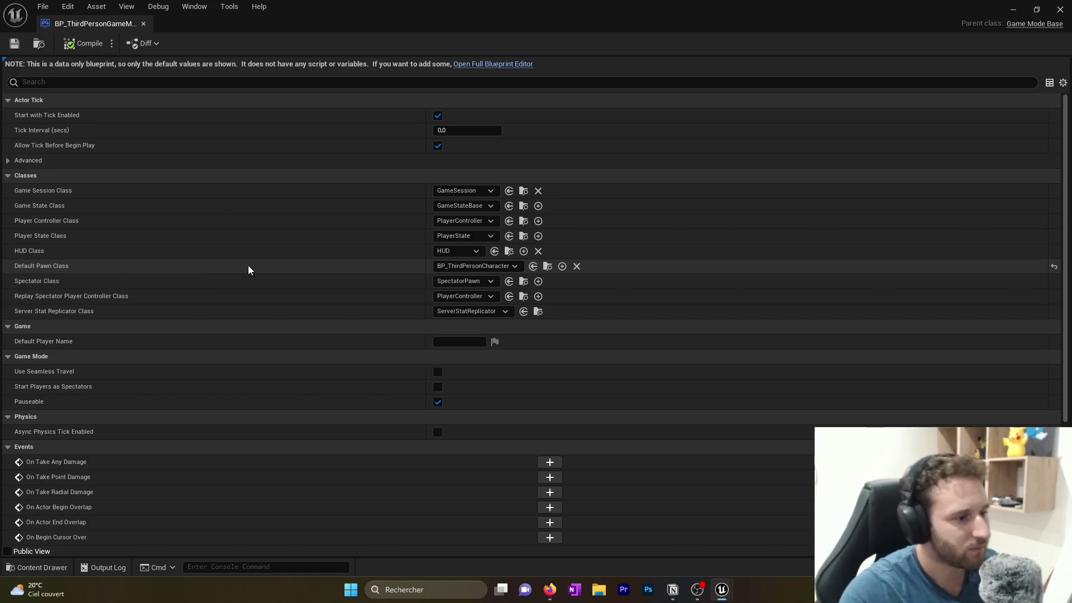
{"action": "left_click", "coordinate": [494, 267]}
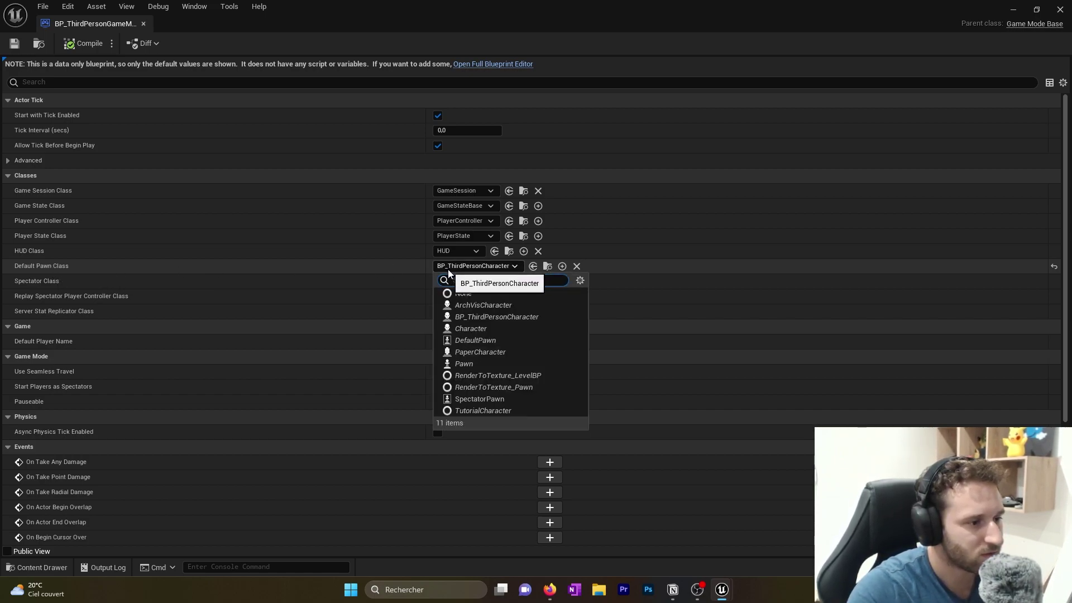
{"action": "left_click", "coordinate": [497, 267]}
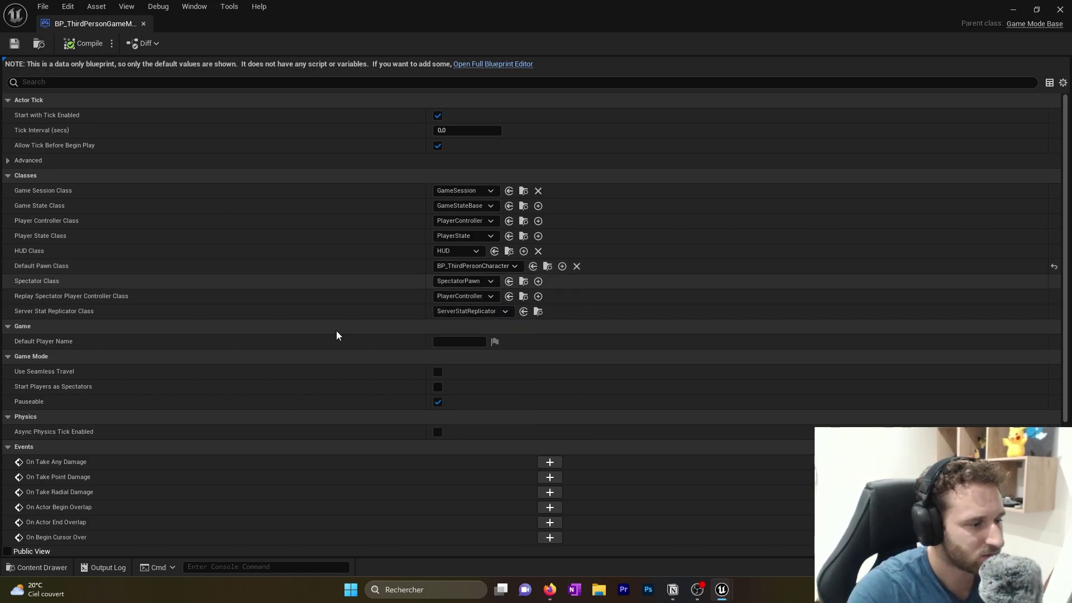
Step: Open the BP_ThirdPersonCharacter Blueprint and inspect its character mesh in the 3D preview
{"action": "left_click", "coordinate": [37, 567]}
{"action": "left_click", "coordinate": [226, 314]}
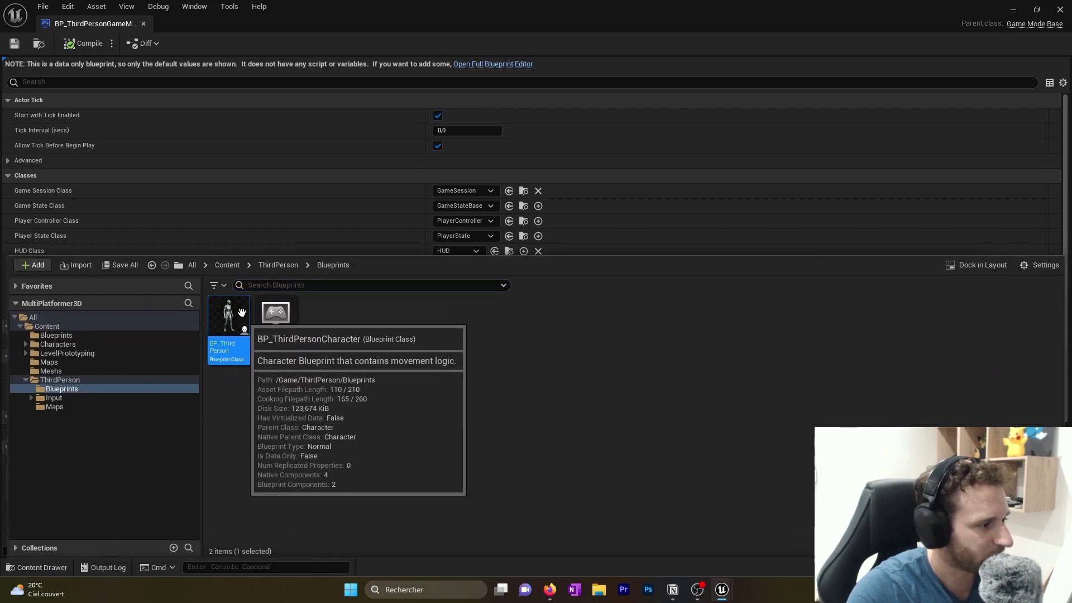
{"action": "double_click", "coordinate": [226, 313]}
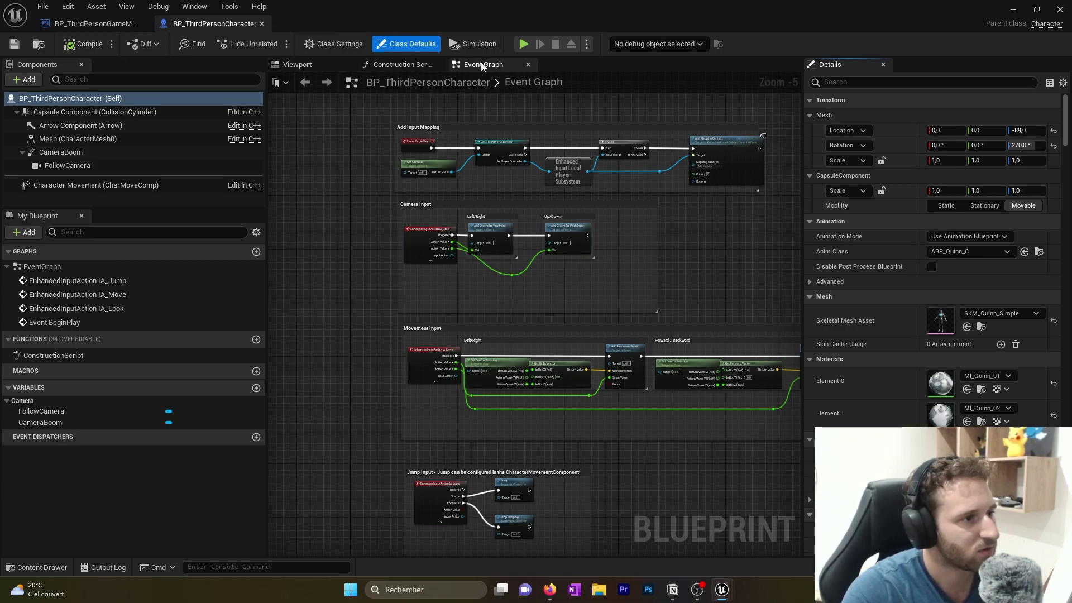
{"action": "left_click", "coordinate": [319, 65]}
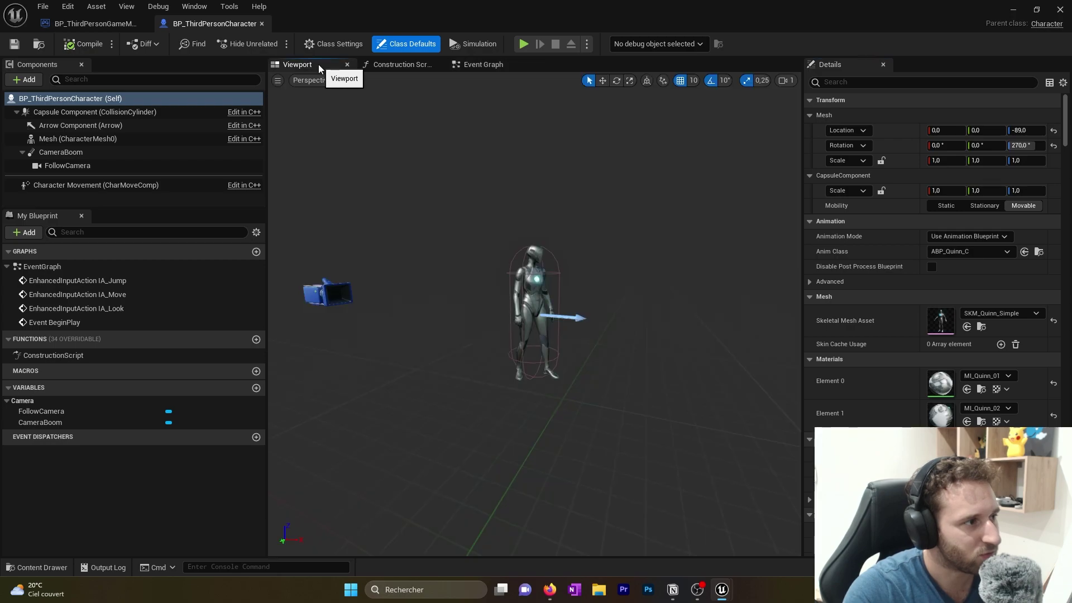
{"action": "mouse_move", "coordinate": [535, 296]}
{"action": "right_mouse_down"}
{"action": "mouse_move", "coordinate": [391, 290]}
{"action": "mouse_move", "coordinate": [352, 234]}
{"action": "mouse_move", "coordinate": [555, 299]}
{"action": "right_mouse_up"}
{"action": "left_click", "coordinate": [513, 340]}
{"action": "right_click_drag", "start_coordinate": [514, 341], "coordinate": [497, 358]}
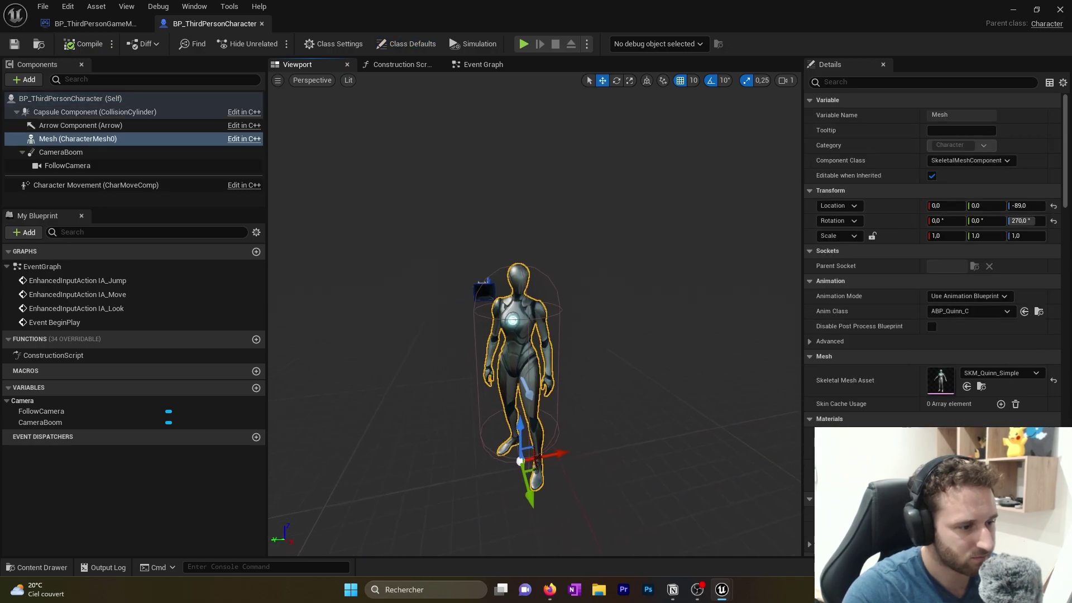
Step: Show the character's Event Graph and widen it by narrowing the component list and details areas beside it
{"action": "left_click", "coordinate": [483, 66]}
{"action": "scroll", "coordinate": [605, 433], "scroll_direction": "up", "scroll_amount": 4}
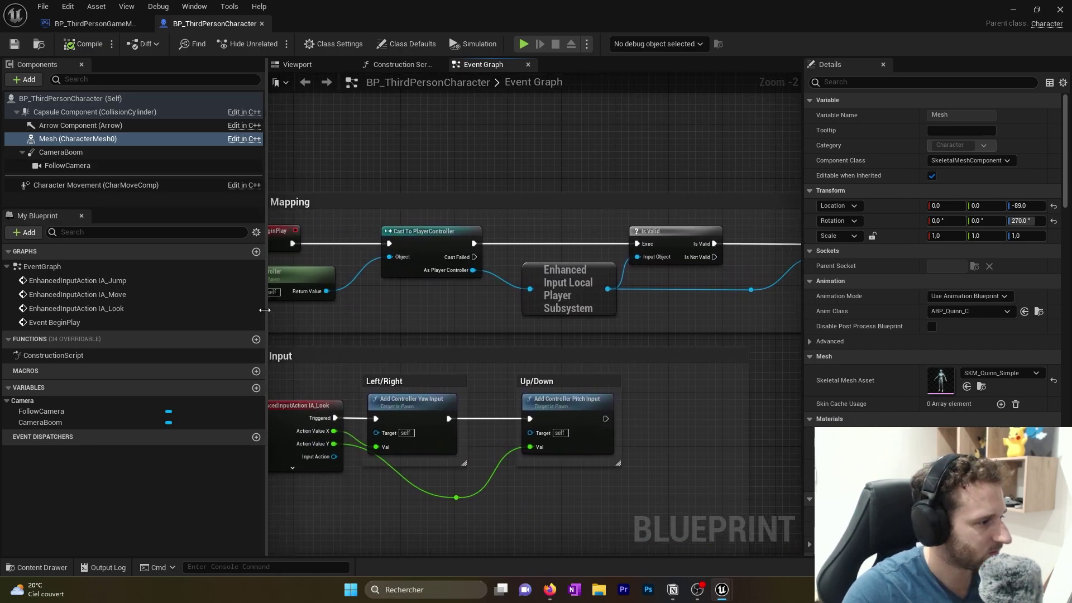
{"action": "left_click_drag", "start_coordinate": [266, 330], "coordinate": [154, 331]}
{"action": "left_click_drag", "start_coordinate": [802, 354], "coordinate": [910, 354]}
{"action": "right_click_drag", "start_coordinate": [475, 346], "coordinate": [722, 347]}
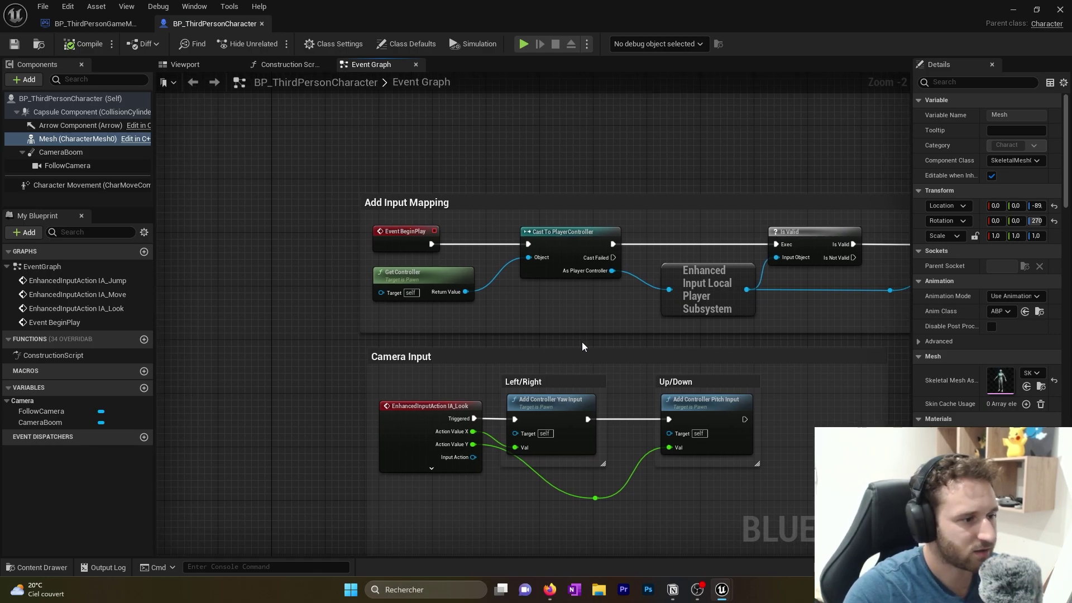
Step: Examine the Add Input Mapping nodes, including the Enhanced Input Local Player Subsystem and Add Mapping Context
{"action": "scroll", "coordinate": [569, 348], "scroll_direction": "down", "scroll_amount": 1}
{"action": "right_click_drag", "start_coordinate": [499, 263], "coordinate": [506, 315]}
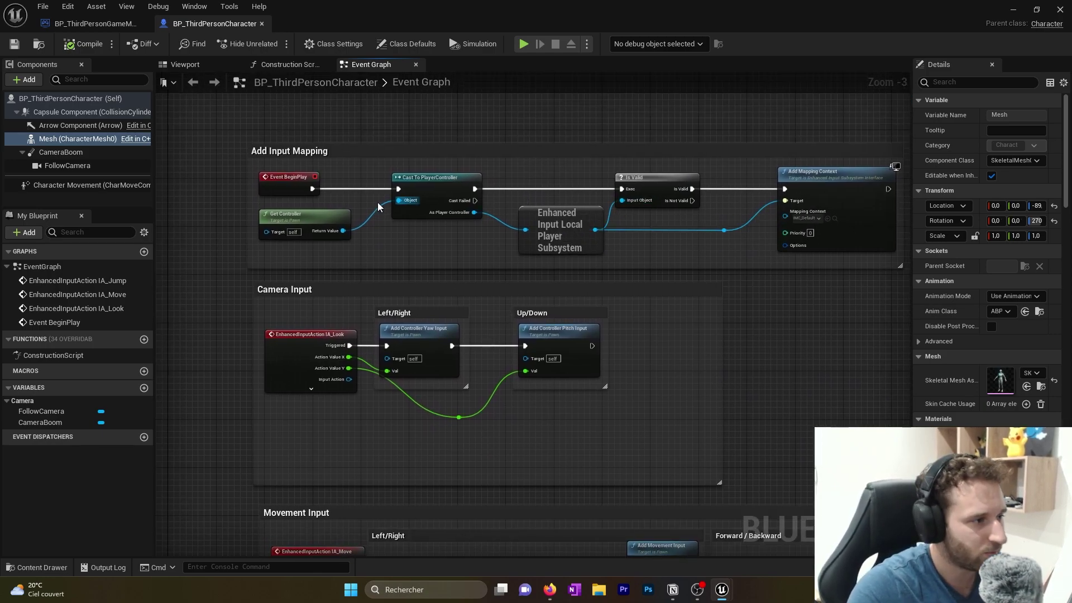
{"action": "right_click_drag", "start_coordinate": [355, 181], "coordinate": [298, 184]}
{"action": "left_click", "coordinate": [511, 234]}
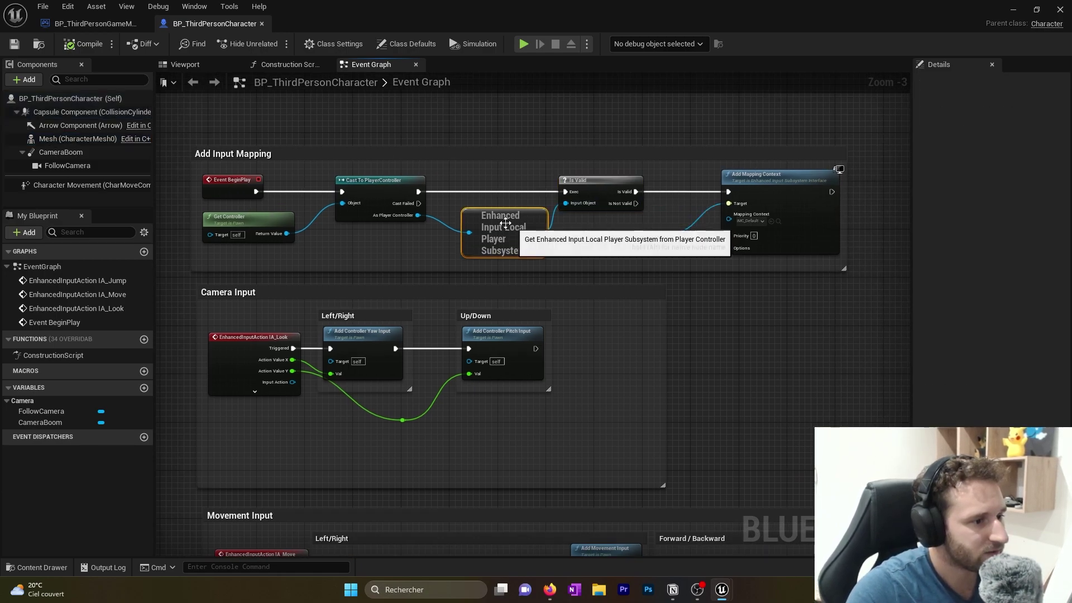
{"action": "left_click", "coordinate": [748, 206]}
{"action": "right_click_drag", "start_coordinate": [613, 237], "coordinate": [679, 206]}
Step: Examine the Camera Input group, checking the IA_Look event and the Add Controller Yaw Input and Pitch Input nodes
{"action": "scroll", "coordinate": [674, 212], "scroll_direction": "up", "scroll_amount": 2}
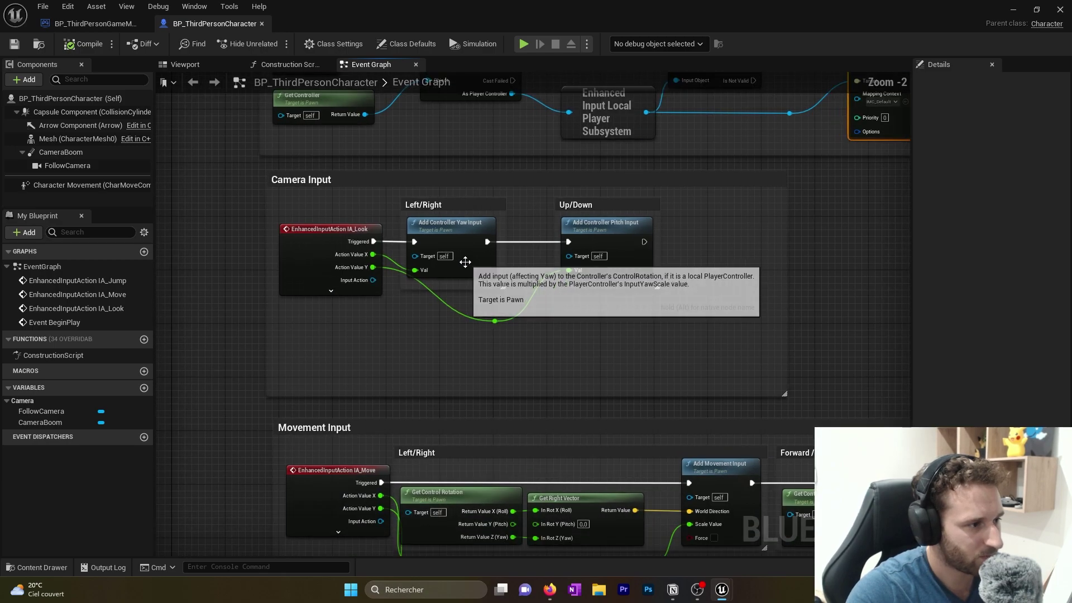
{"action": "scroll", "coordinate": [422, 280], "scroll_direction": "up", "scroll_amount": 1}
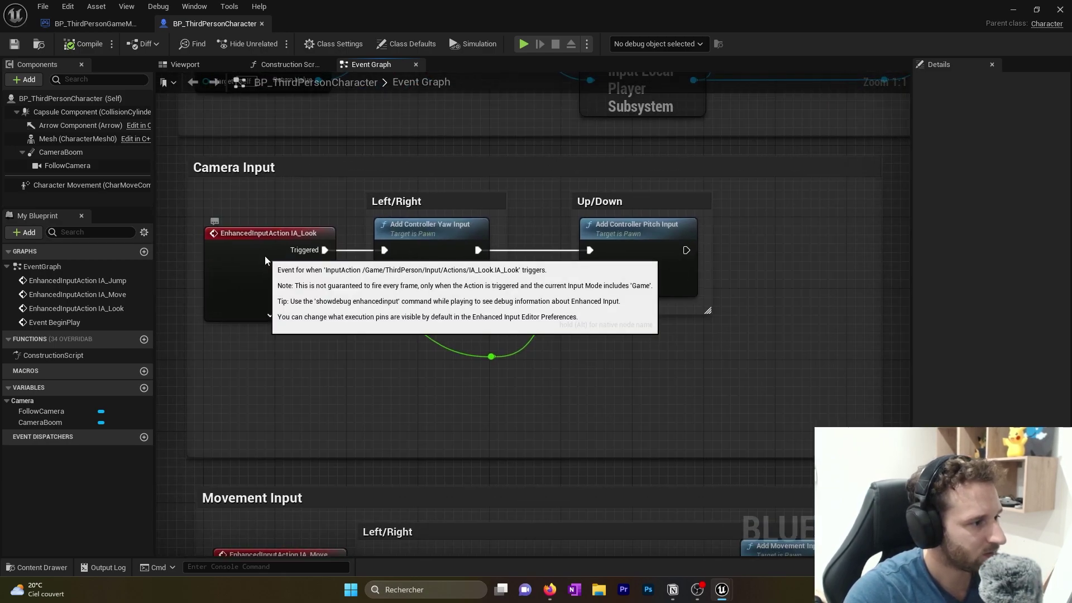
{"action": "left_click", "coordinate": [287, 239]}
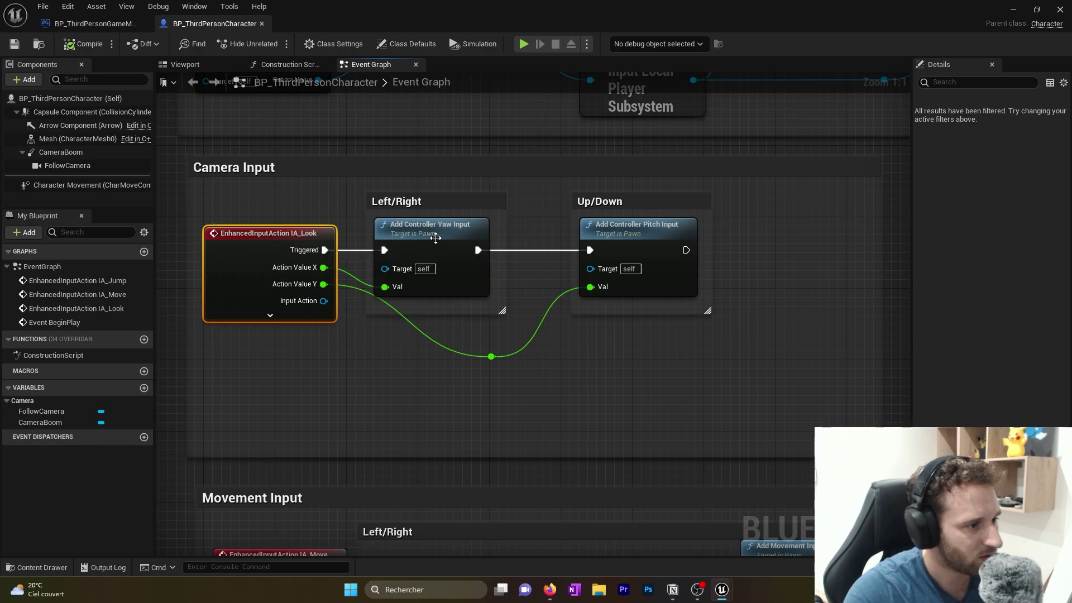
{"action": "left_click", "coordinate": [410, 234]}
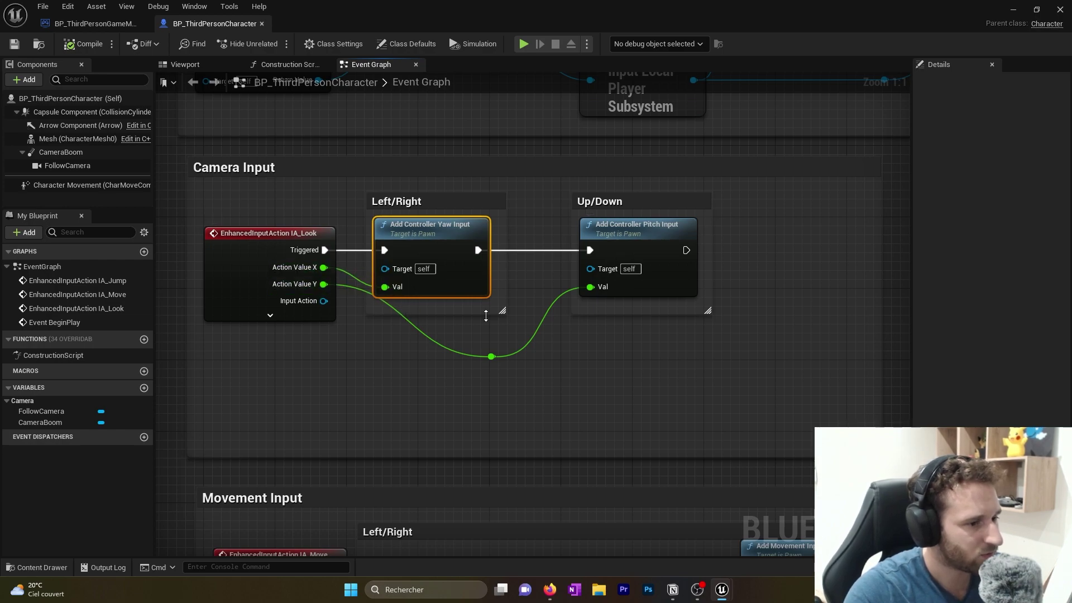
{"action": "right_click_drag", "start_coordinate": [585, 332], "coordinate": [595, 320]}
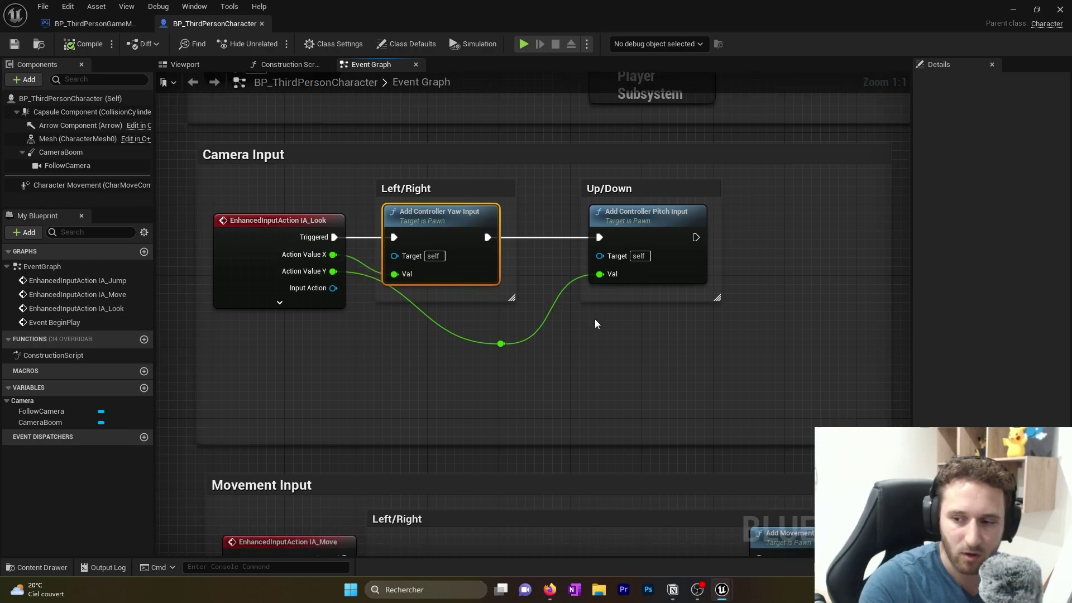
Step: Examine the Movement Input and Jump Input groups, including the IA_Jump, Jump and Stop Jumping nodes, and review the whole graph again
{"action": "scroll", "coordinate": [541, 331], "scroll_direction": "down", "scroll_amount": 2}
{"action": "right_click_drag", "start_coordinate": [595, 370], "coordinate": [496, 194]}
{"action": "scroll", "coordinate": [496, 225], "scroll_direction": "down", "scroll_amount": 1}
{"action": "right_click_drag", "start_coordinate": [423, 270], "coordinate": [430, 185]}
{"action": "scroll", "coordinate": [430, 185], "scroll_direction": "down", "scroll_amount": 1}
{"action": "right_click_drag", "start_coordinate": [430, 185], "coordinate": [433, 138]}
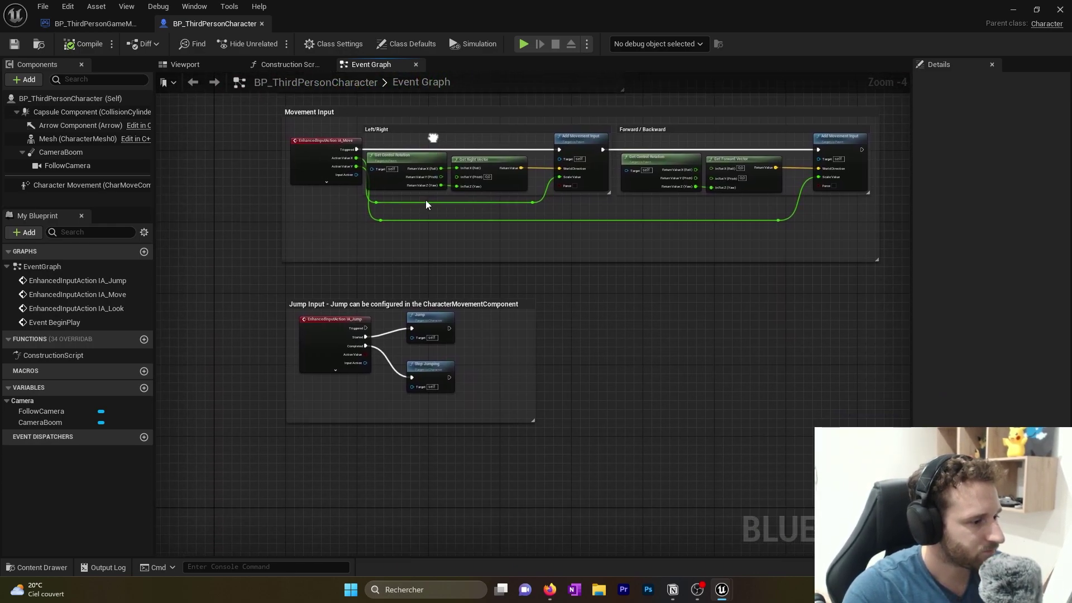
{"action": "scroll", "coordinate": [407, 304], "scroll_direction": "up", "scroll_amount": 3}
{"action": "left_click", "coordinate": [347, 252]}
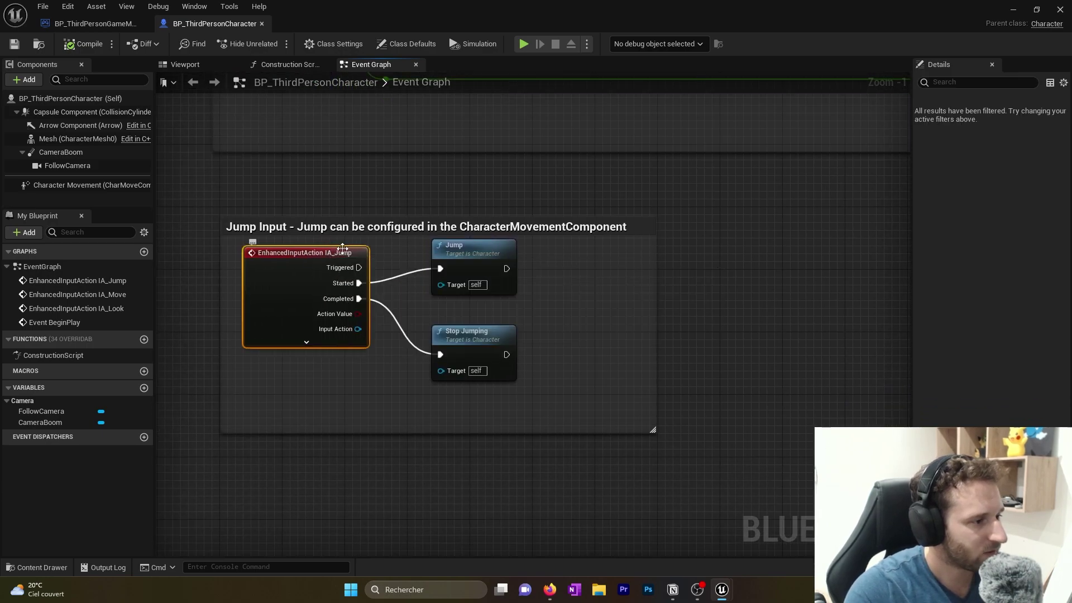
{"action": "left_click", "coordinate": [498, 253]}
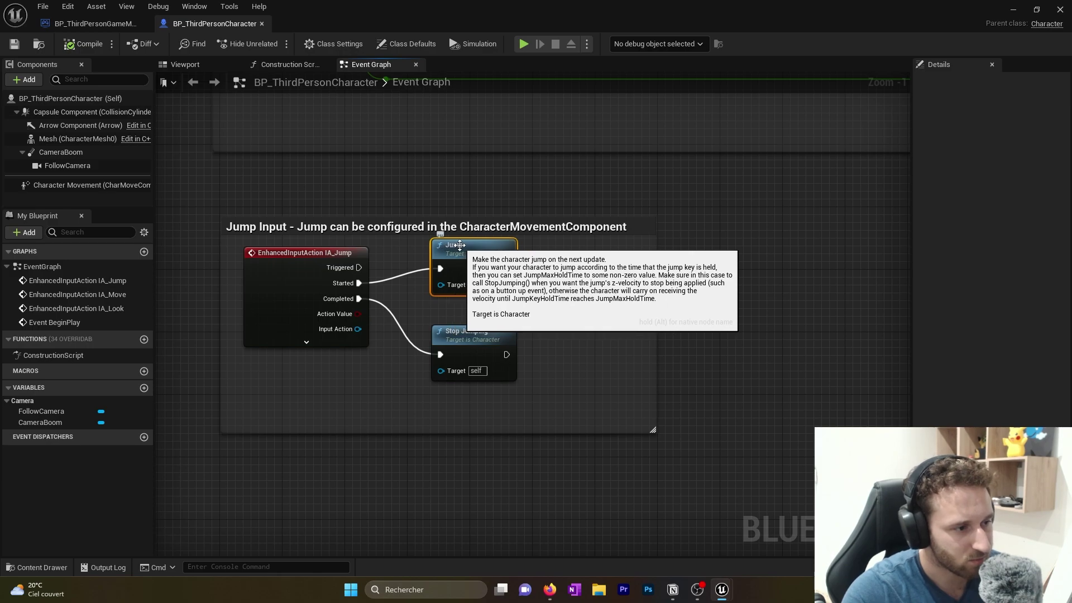
{"action": "left_click", "coordinate": [457, 343]}
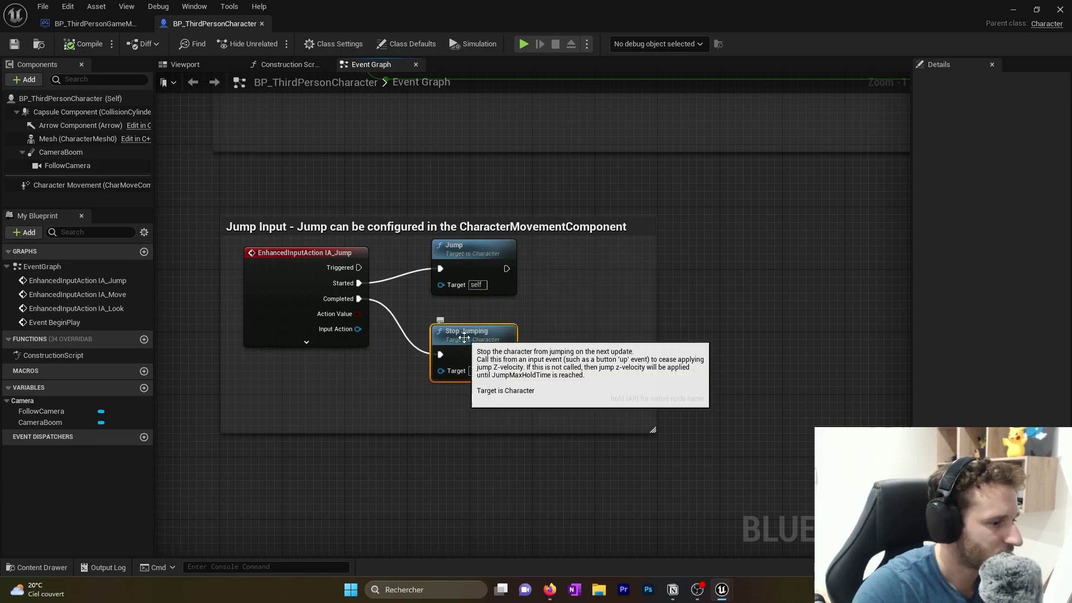
{"action": "right_click_drag", "start_coordinate": [603, 316], "coordinate": [603, 515]}
{"action": "scroll", "coordinate": [607, 382], "scroll_direction": "down", "scroll_amount": 2}
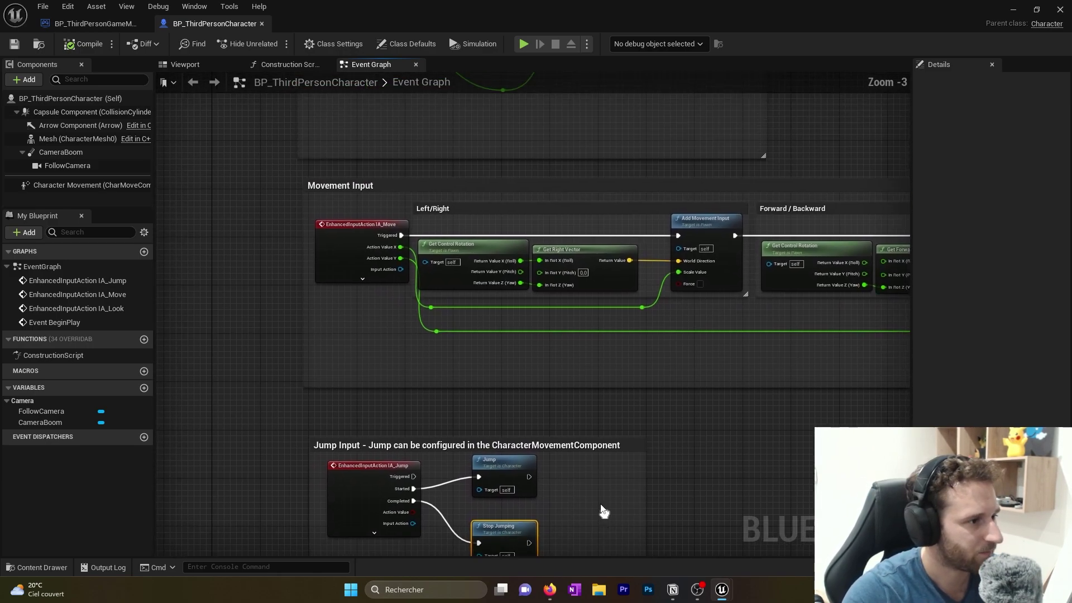
{"action": "right_click_drag", "start_coordinate": [524, 275], "coordinate": [468, 478]}
{"action": "right_click_drag", "start_coordinate": [504, 204], "coordinate": [463, 376]}
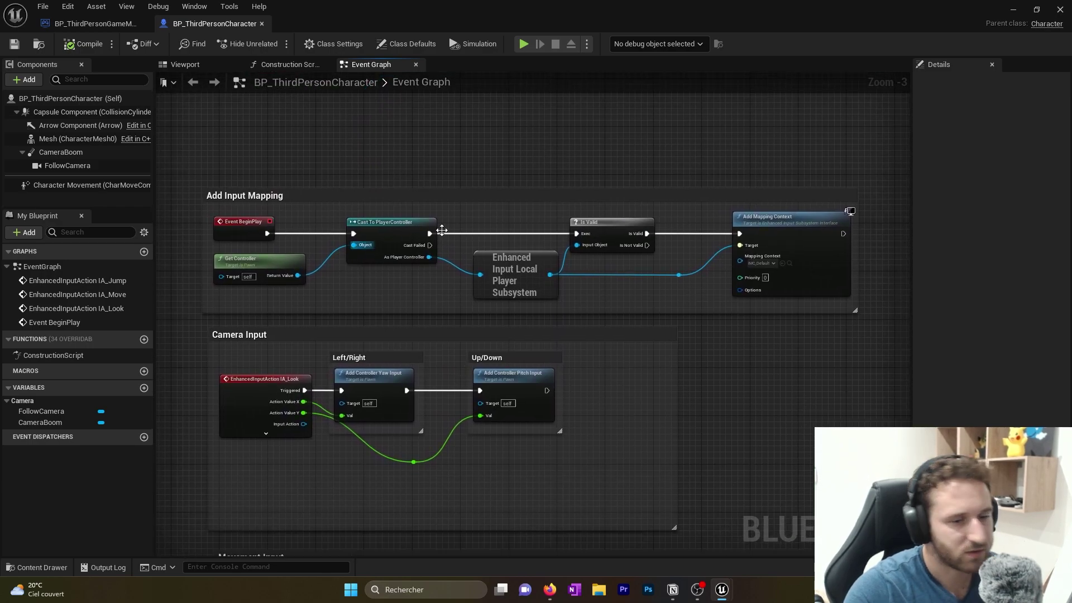
Step: Inspect the character's mesh, CameraBoom and FollowCamera components in the 3D preview, focusing on the camera
{"action": "left_click", "coordinate": [204, 65]}
{"action": "left_click", "coordinate": [515, 303]}
{"action": "right_click_drag", "start_coordinate": [516, 303], "coordinate": [544, 334]}
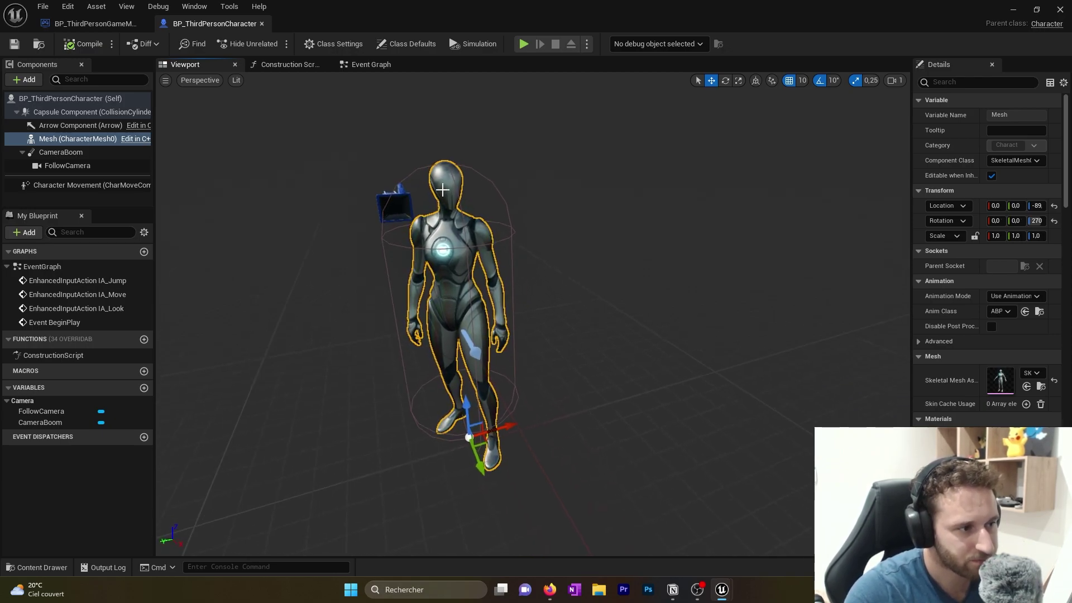
{"action": "left_click", "coordinate": [60, 151]}
{"action": "left_click", "coordinate": [67, 165]}
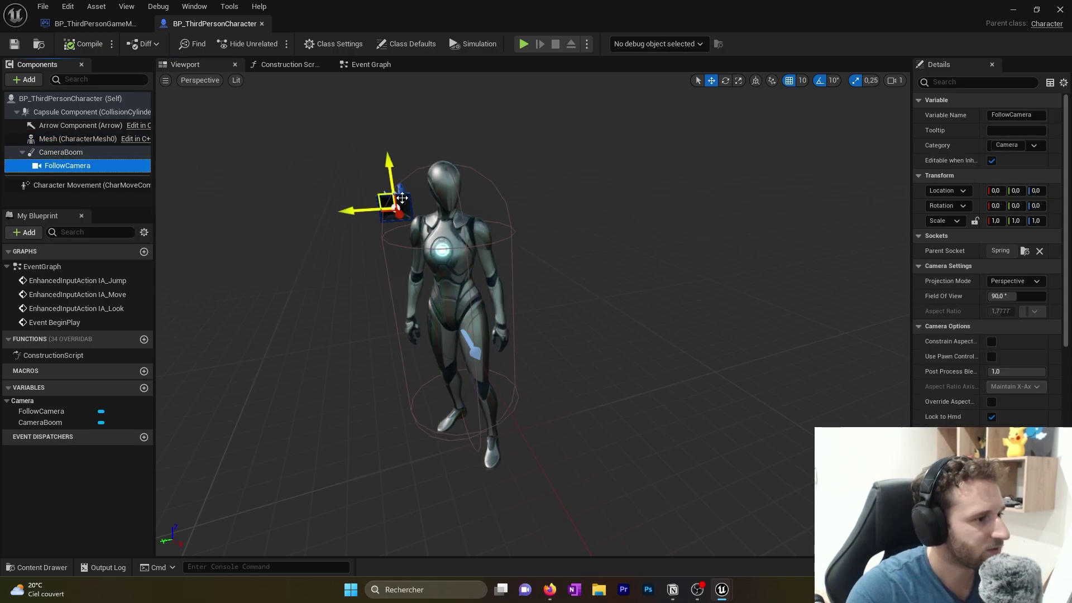
{"action": "key", "text": "f"}
{"action": "mouse_move", "coordinate": [381, 268]}
{"action": "right_mouse_down"}
{"action": "mouse_move", "coordinate": [502, 268]}
{"action": "mouse_move", "coordinate": [380, 268]}
{"action": "right_mouse_up"}
Step: Save BP_ThirdPersonCharacter, recheck the game mode Blueprint's classes, and close both Blueprint editors to return to TestingMap
{"action": "left_click", "coordinate": [14, 43]}
{"action": "left_click", "coordinate": [92, 24]}
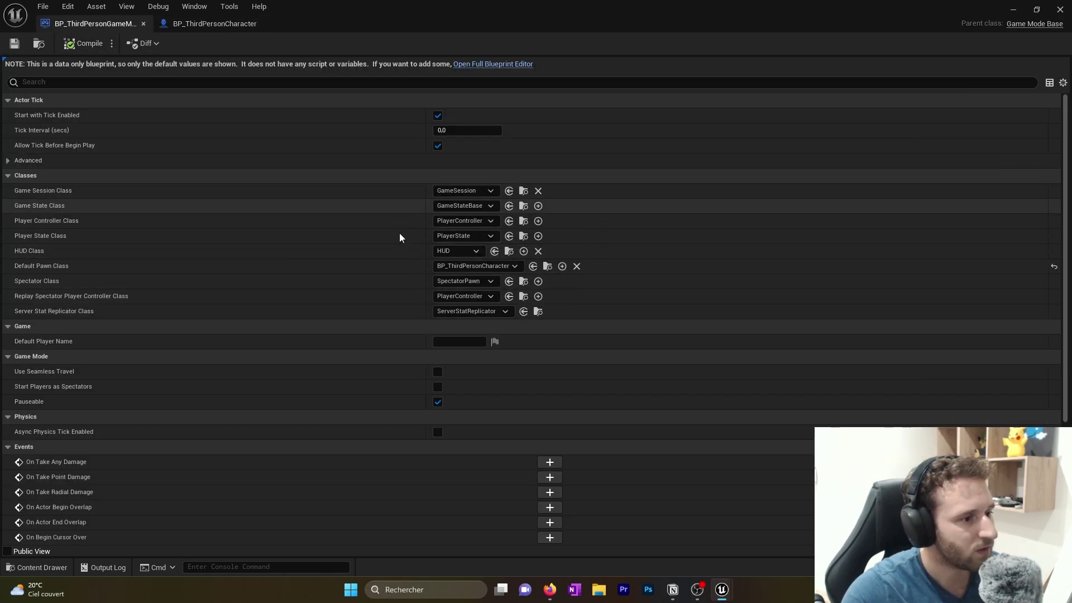
{"action": "left_click", "coordinate": [189, 25]}
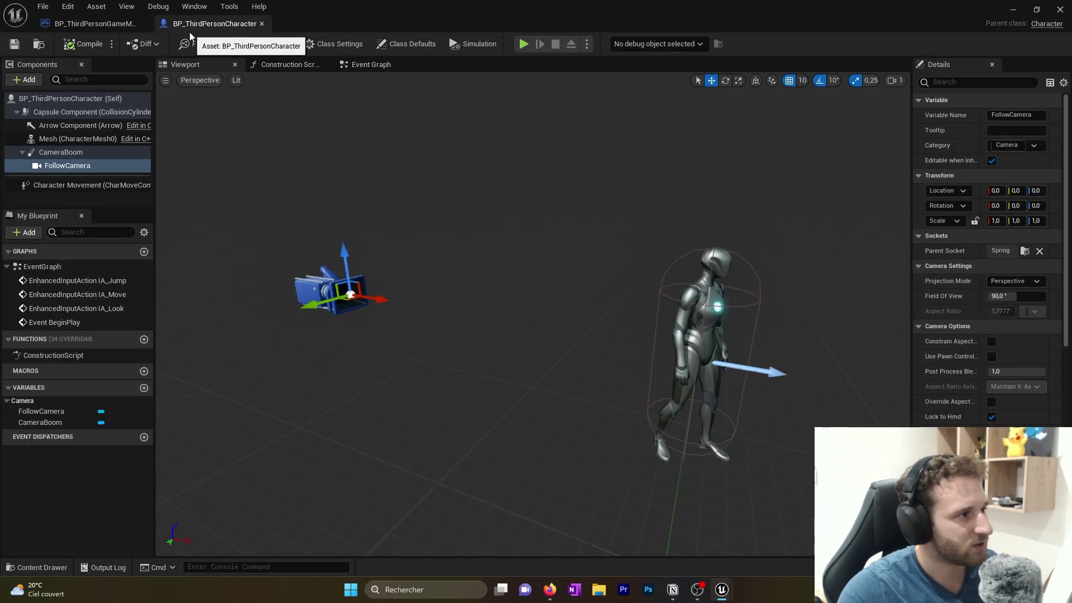
{"action": "left_click", "coordinate": [93, 24]}
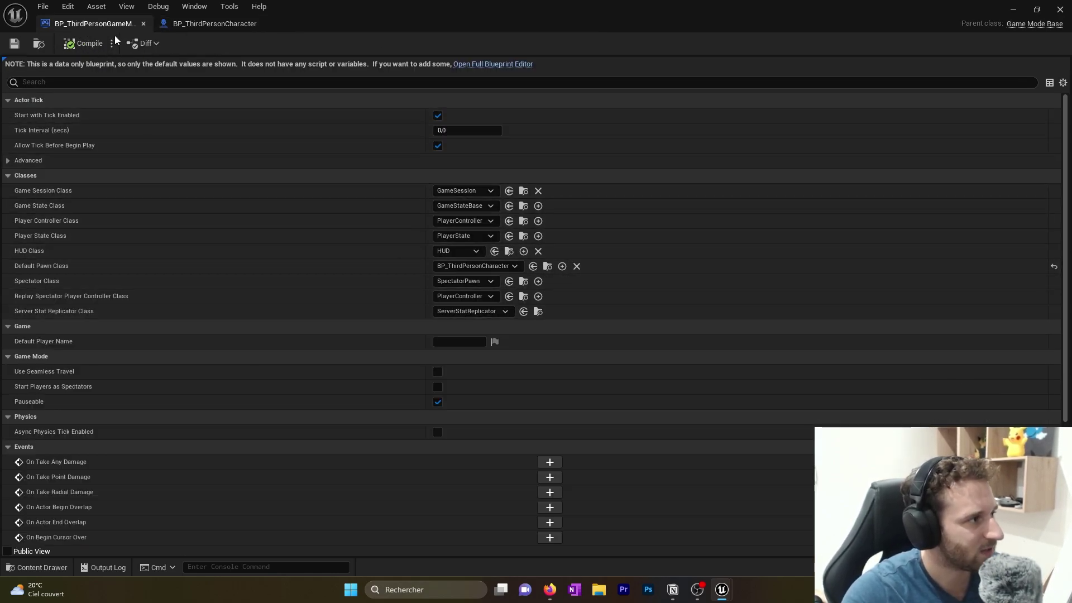
{"action": "left_click", "coordinate": [143, 24]}
{"action": "left_click", "coordinate": [143, 26]}
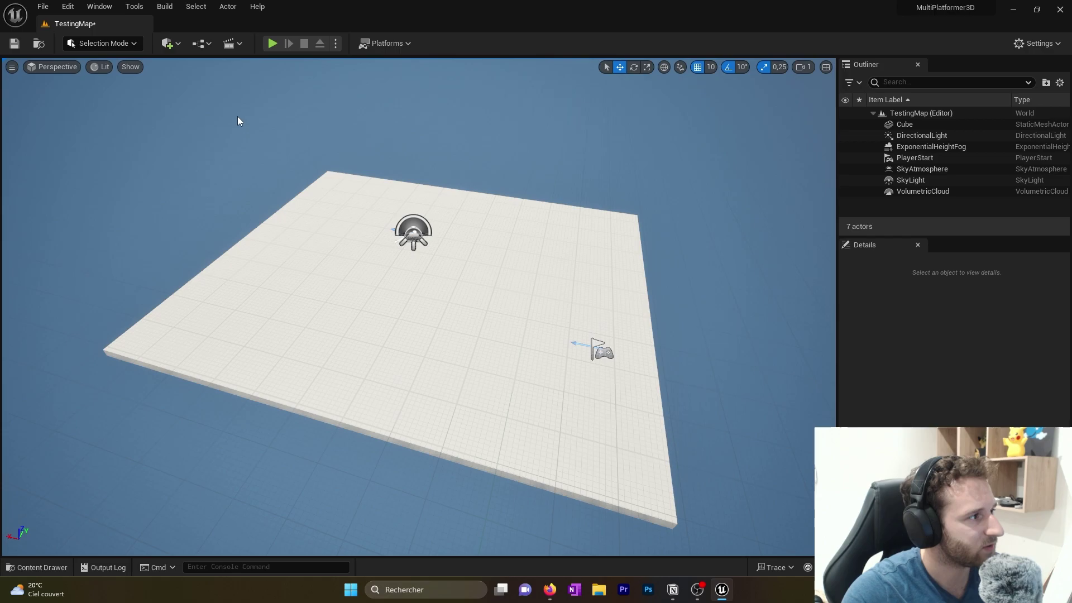
Step: Set the project's Default GameMode to BP_ThirdPersonGameMode in the Maps & Modes settings and review the classes under Selected GameMode
{"action": "left_click", "coordinate": [66, 8]}
{"action": "left_click", "coordinate": [124, 169]}
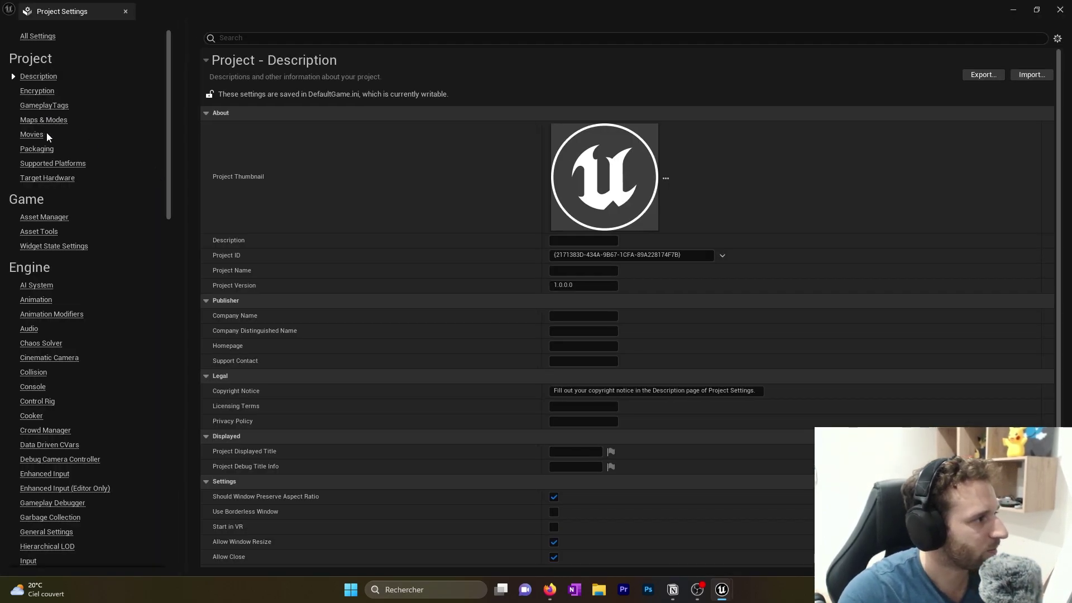
{"action": "scroll", "coordinate": [588, 374], "scroll_direction": "down", "scroll_amount": 2}
{"action": "scroll", "coordinate": [558, 368], "scroll_direction": "up", "scroll_amount": 2}
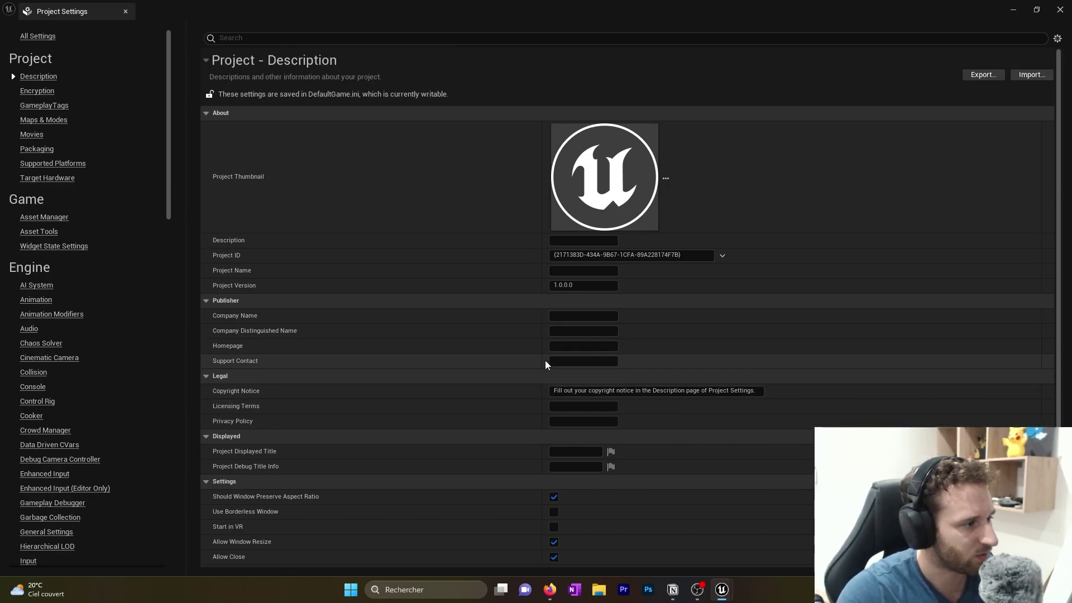
{"action": "left_click", "coordinate": [36, 122]}
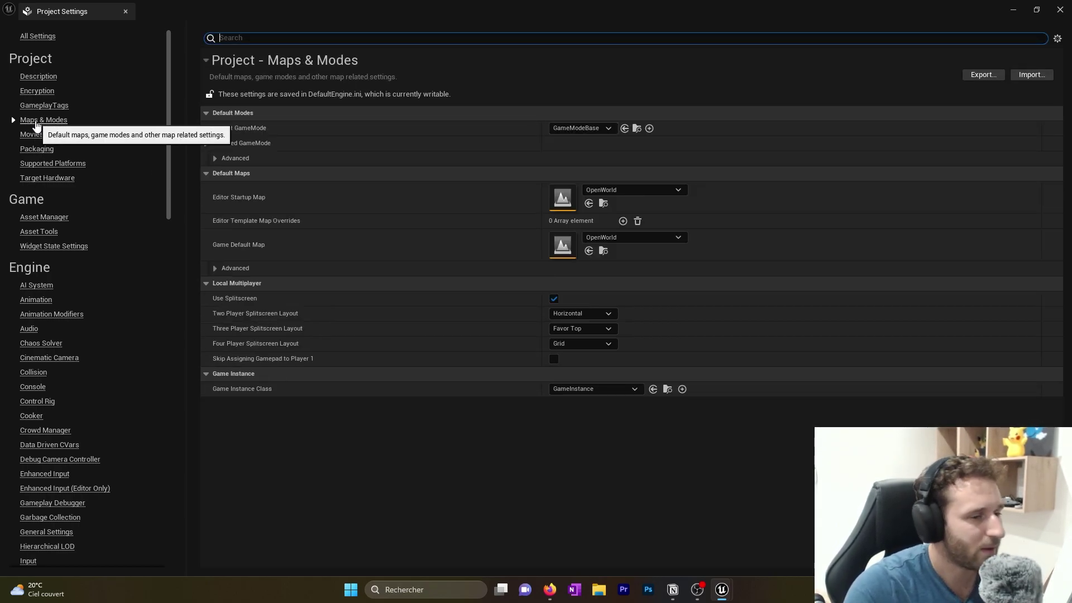
{"action": "mouse_move", "coordinate": [240, 130]}
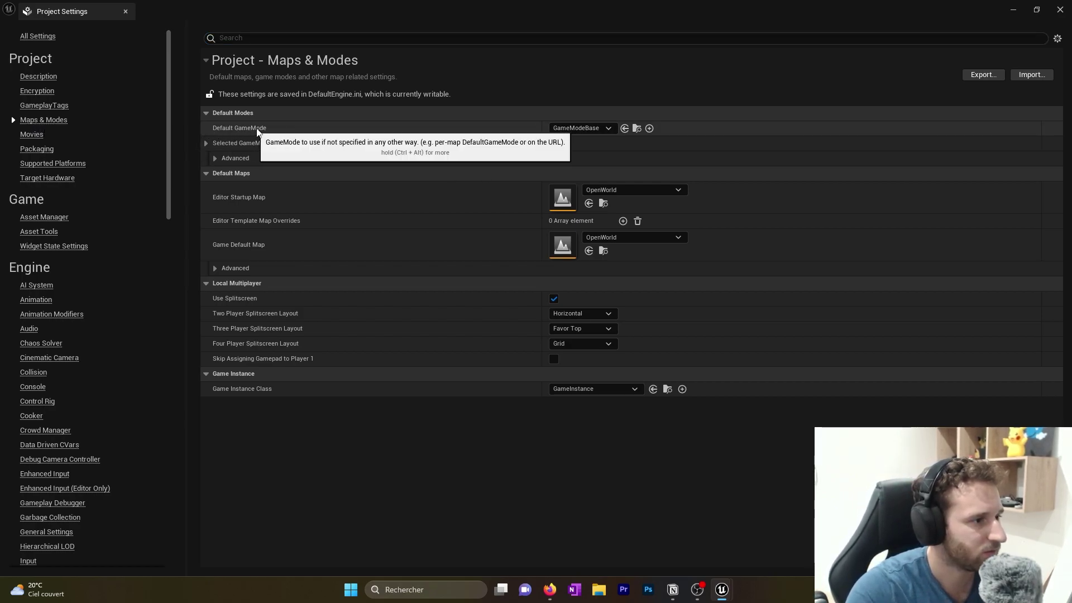
{"action": "left_click", "coordinate": [561, 129]}
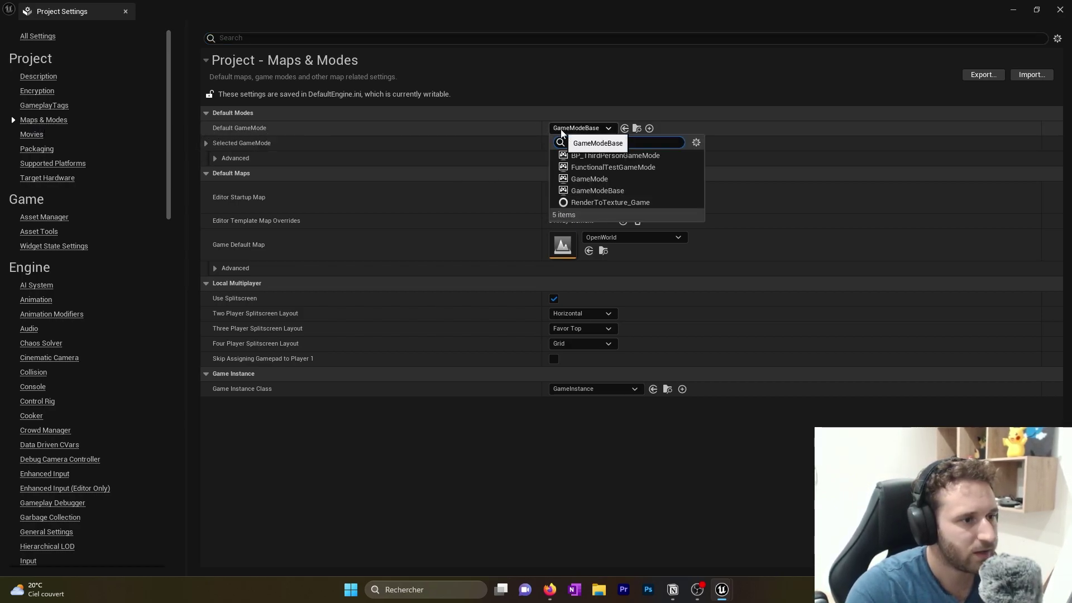
{"action": "left_click", "coordinate": [604, 156]}
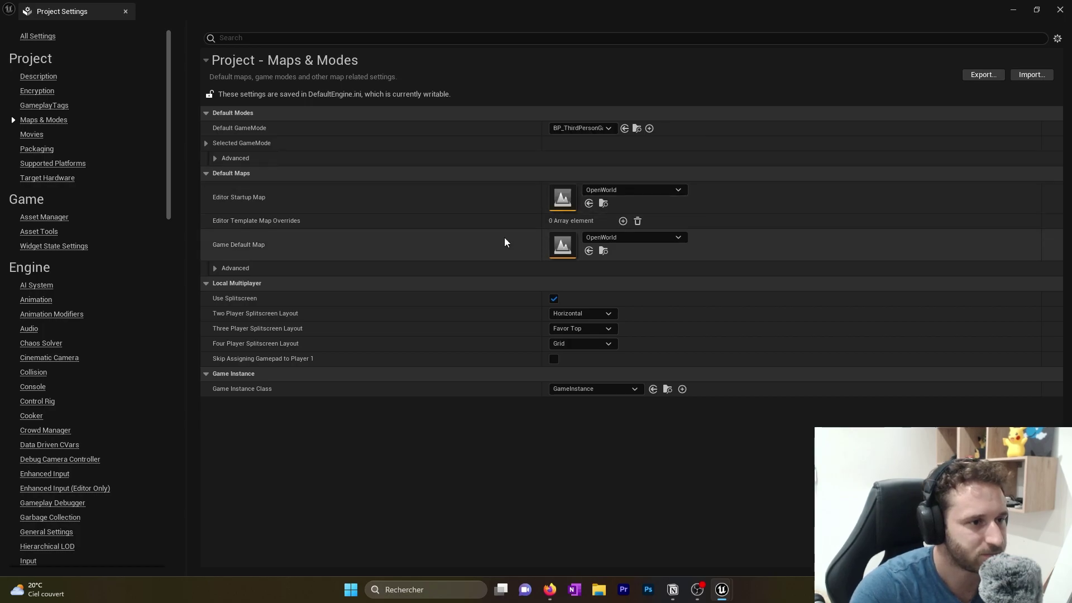
{"action": "left_click", "coordinate": [206, 144]}
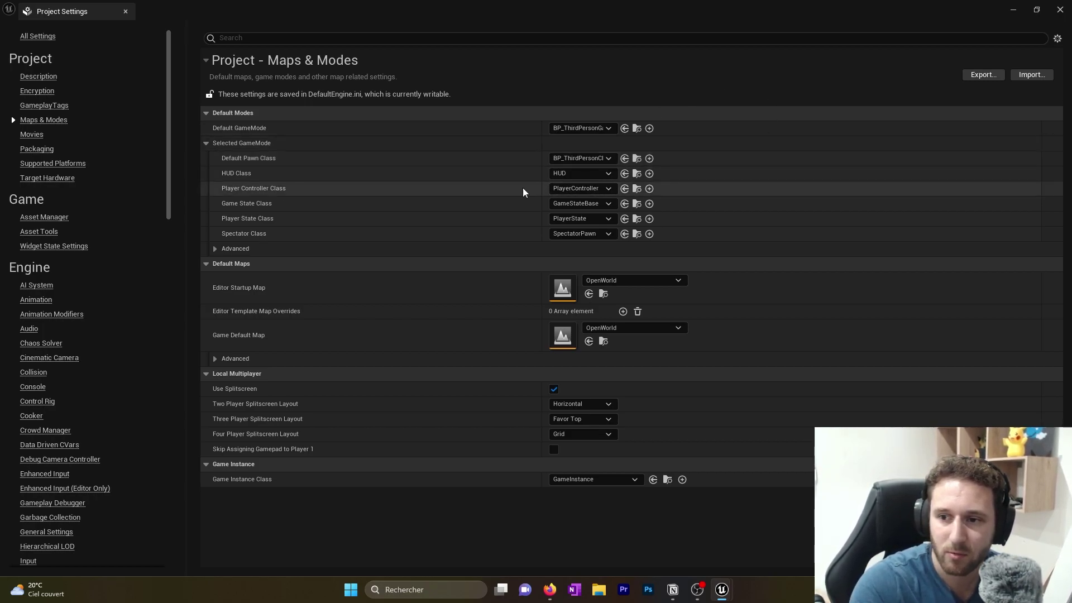
{"action": "left_click", "coordinate": [125, 12]}
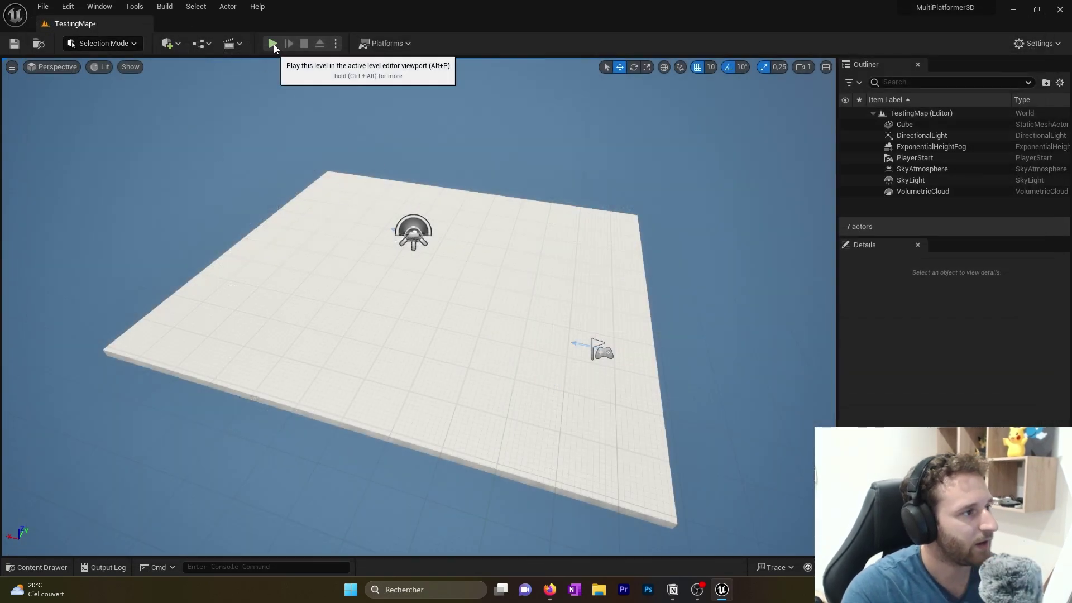
Step: Play TestingMap in the editor and test the third-person character's running and jumping on the platform
{"action": "left_click", "coordinate": [272, 43]}
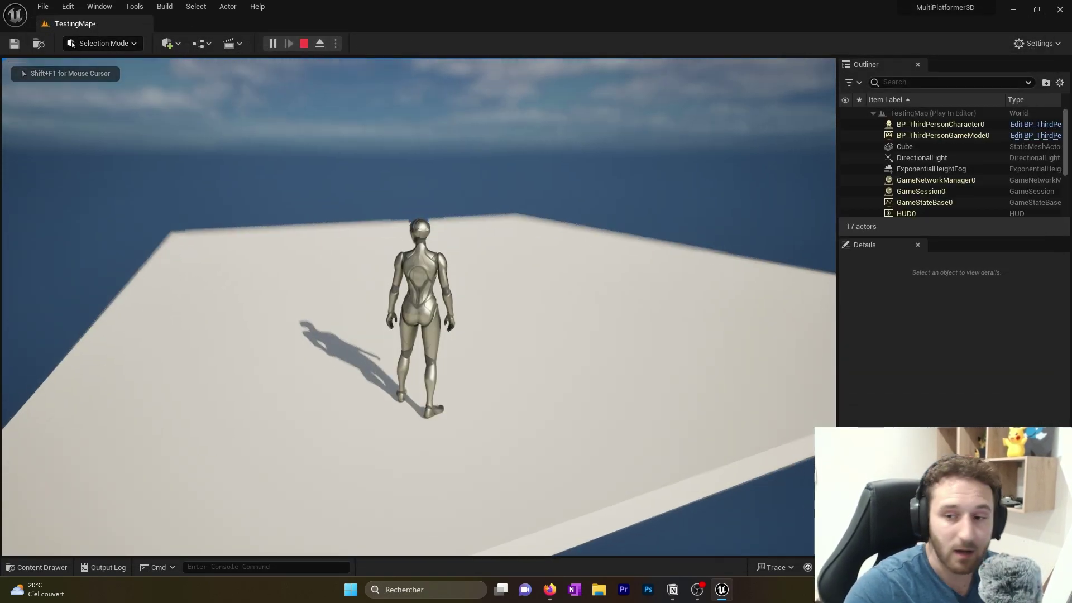
{"action": "key", "text": "w"}
{"action": "key", "text": "d"}
{"action": "key", "text": "space"}
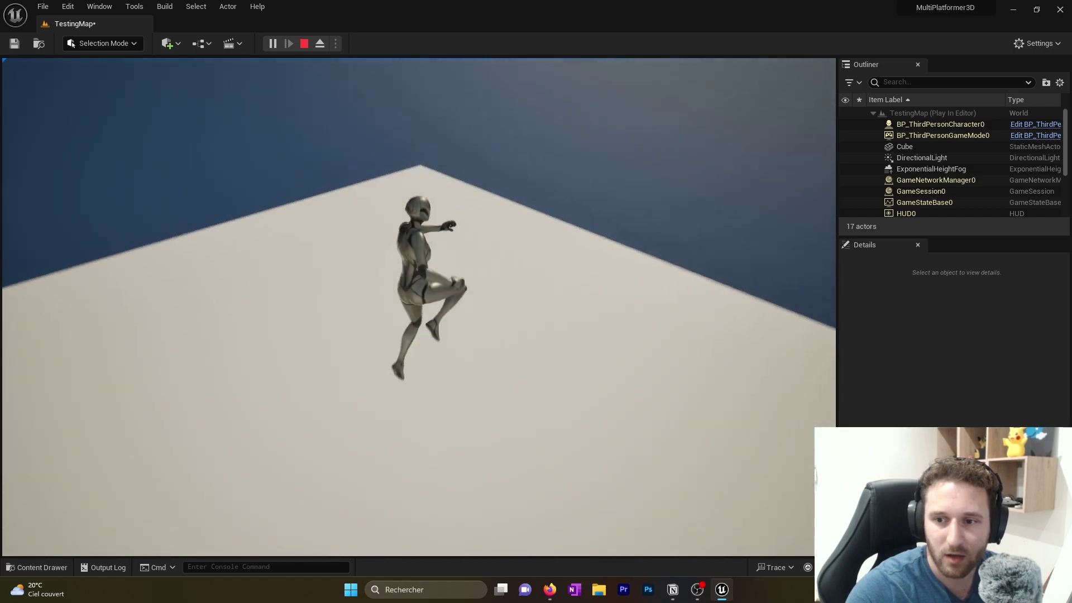
{"action": "key", "text": "space"}
{"action": "key", "text": "space"}
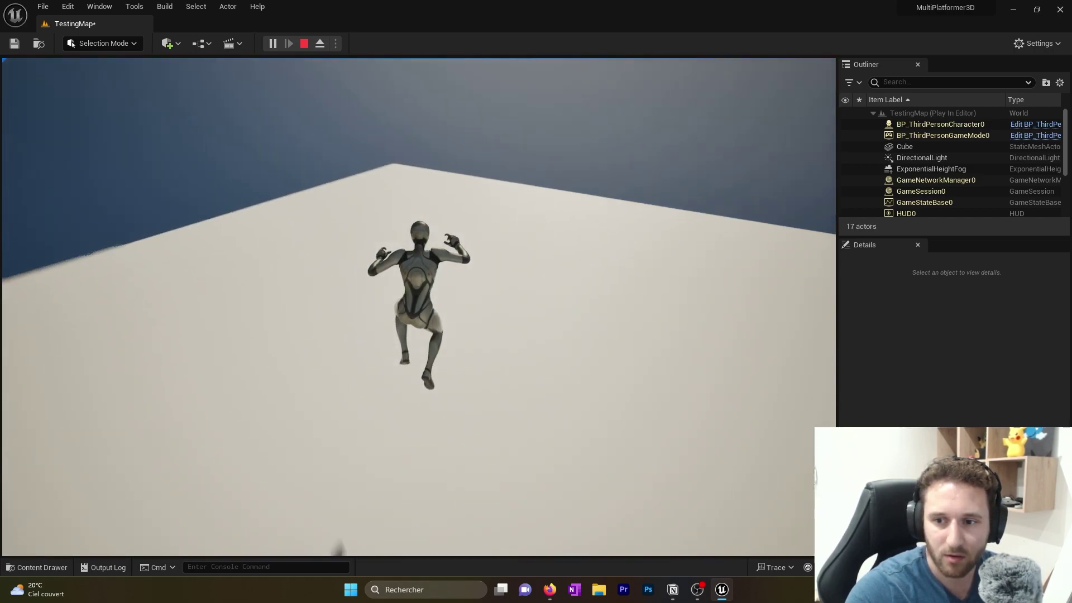
{"action": "key", "text": "d"}
{"action": "key", "text": "w"}
{"action": "key", "text": "s"}
{"action": "key", "text": "space"}
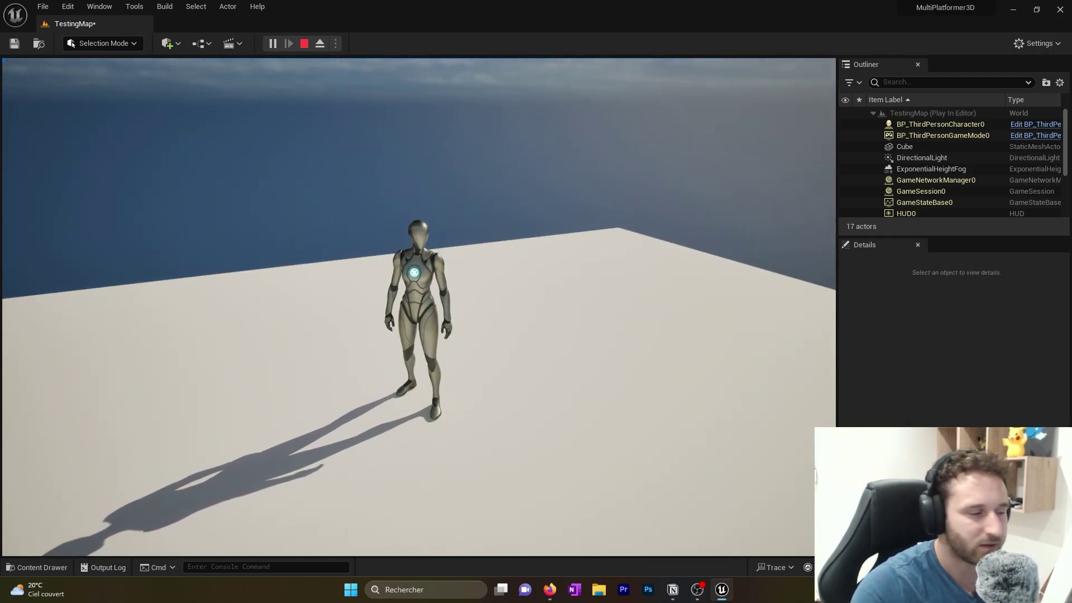
Step: Run the character further around the platform to check the movement and camera, and end the play session
{"action": "key", "text": "w"}
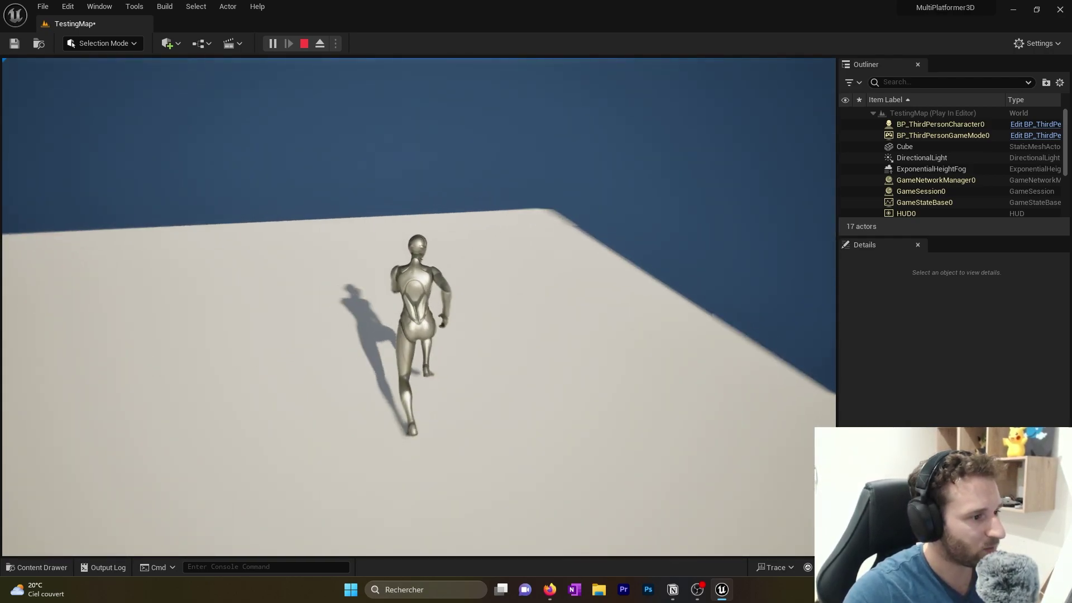
{"action": "key", "text": "d"}
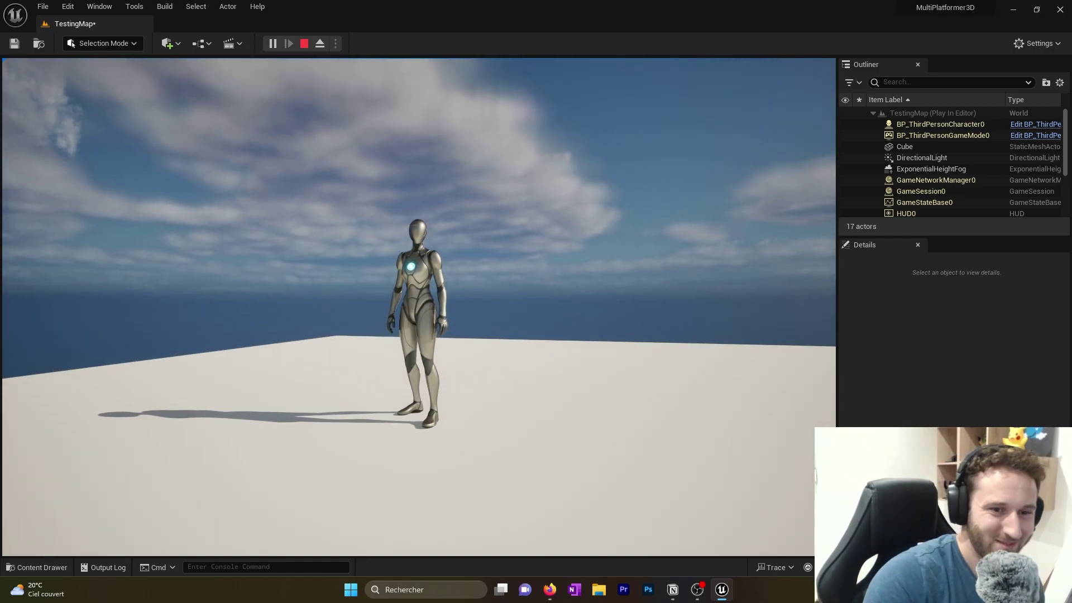
{"action": "key", "text": "w"}
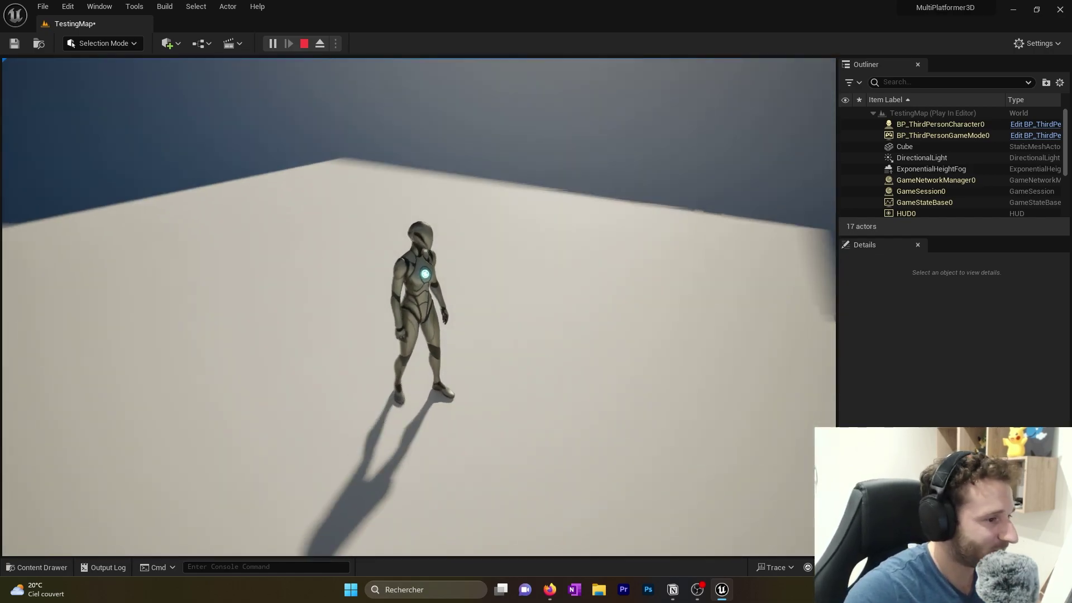
{"action": "key", "text": "w"}
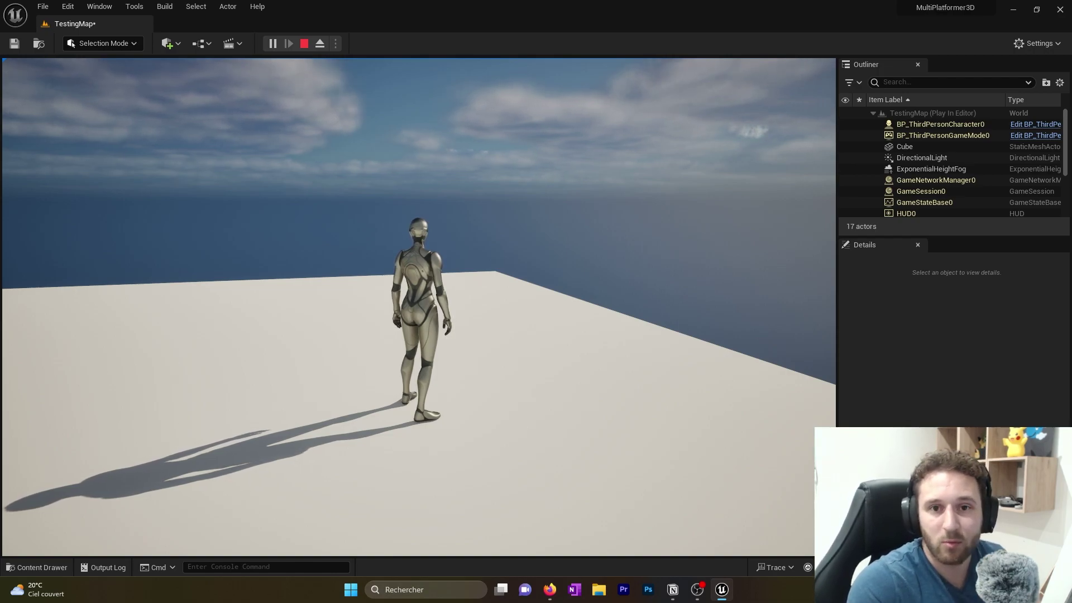
{"action": "key", "text": "w"}
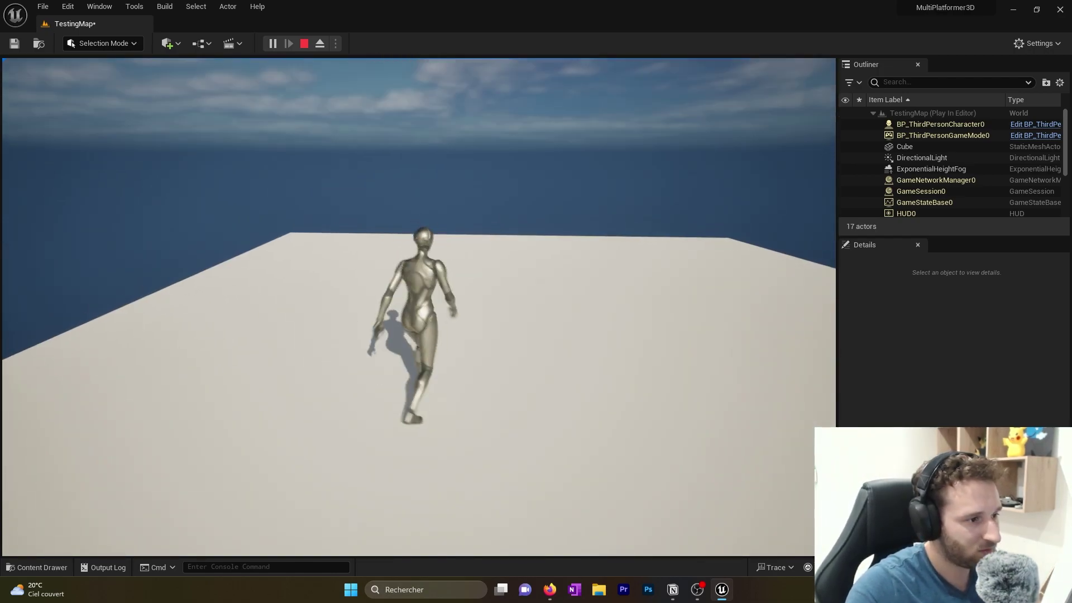
{"action": "key", "text": "shift+F1"}
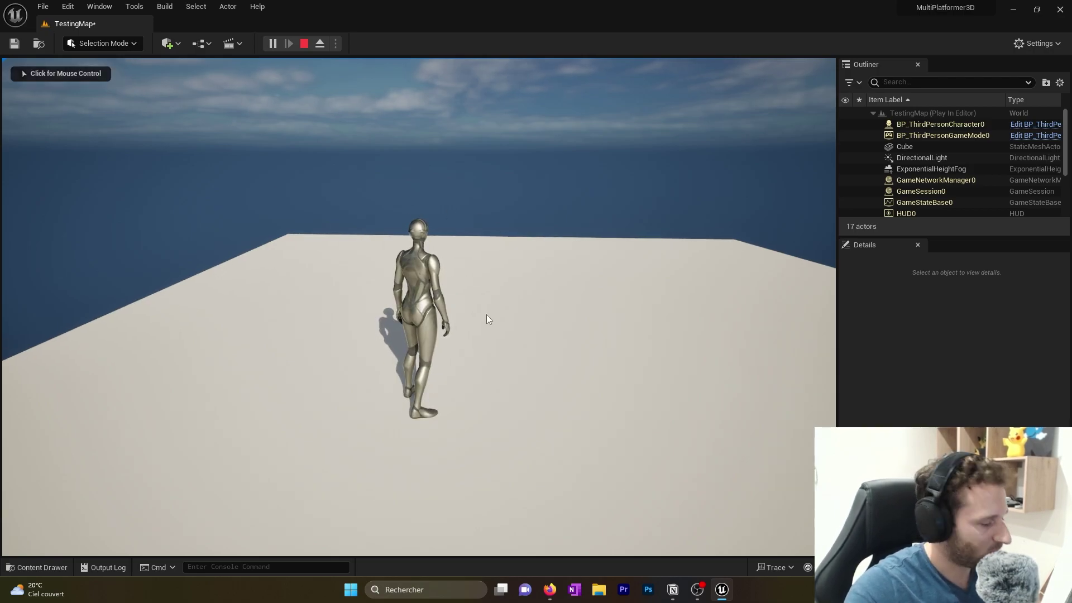
{"action": "left_click", "coordinate": [304, 44]}
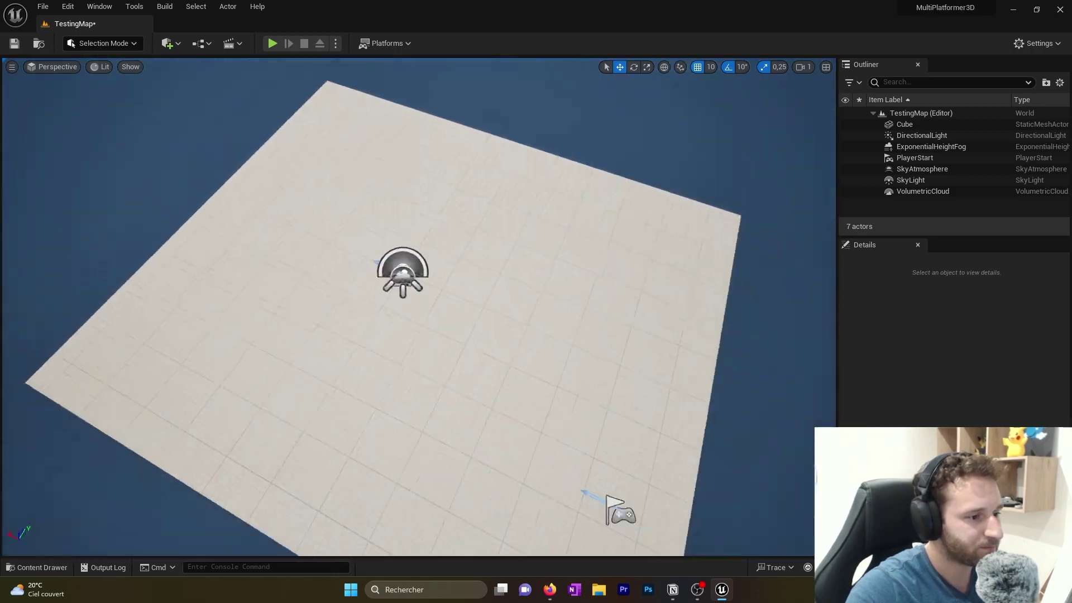
Step: Select the Cube floor in TestingMap and frame the whole platform from above
{"action": "key", "text": "s"}
{"action": "right_click_drag", "start_coordinate": [419, 307], "coordinate": [246, 301]}
{"action": "key", "text": "d"}
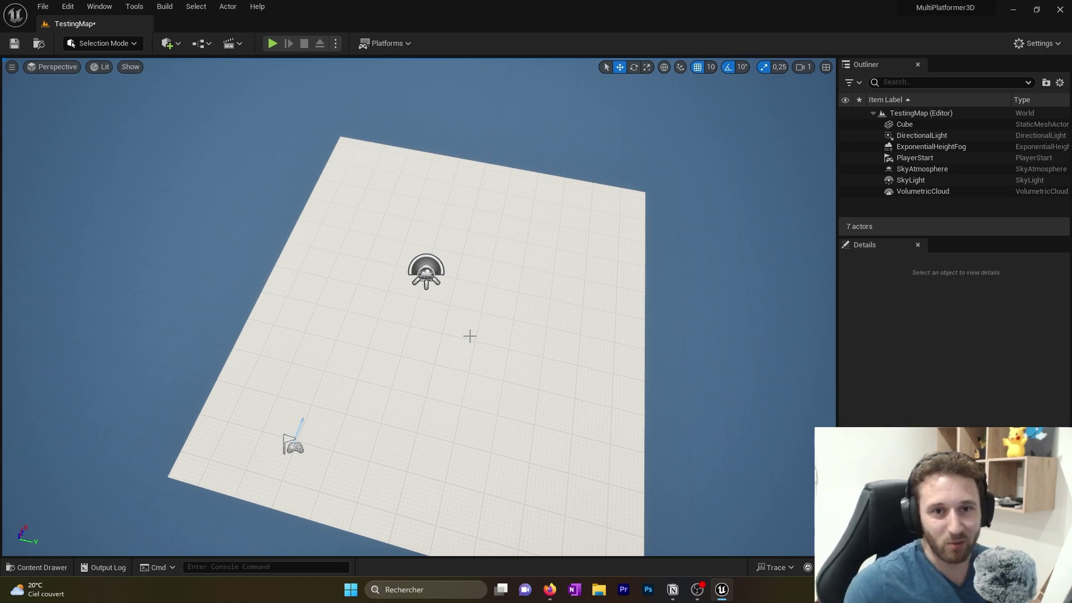
{"action": "left_click", "coordinate": [469, 336]}
{"action": "key", "text": "f"}
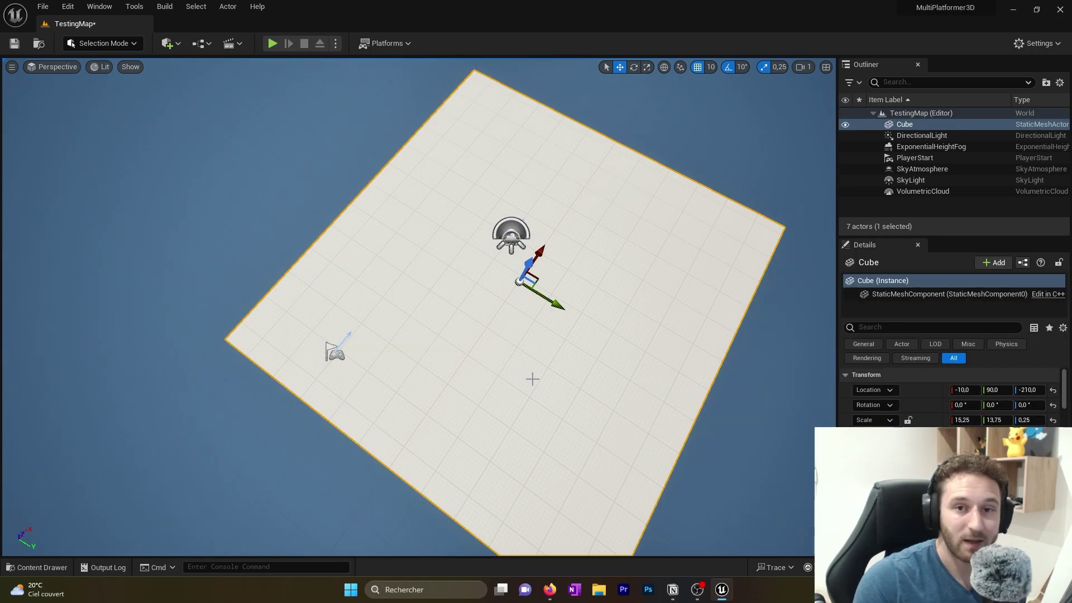